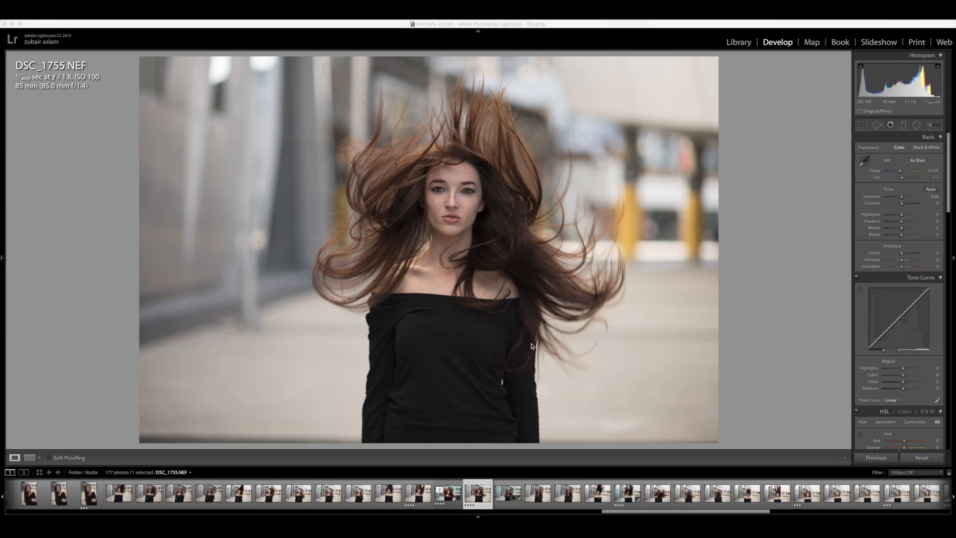
Step: Set the Camera Calibration profile to Camera Standard
mouse_move(902, 222)
mouse_down()
mouse_move(910, 221)
mouse_move(901, 220)
mouse_up()
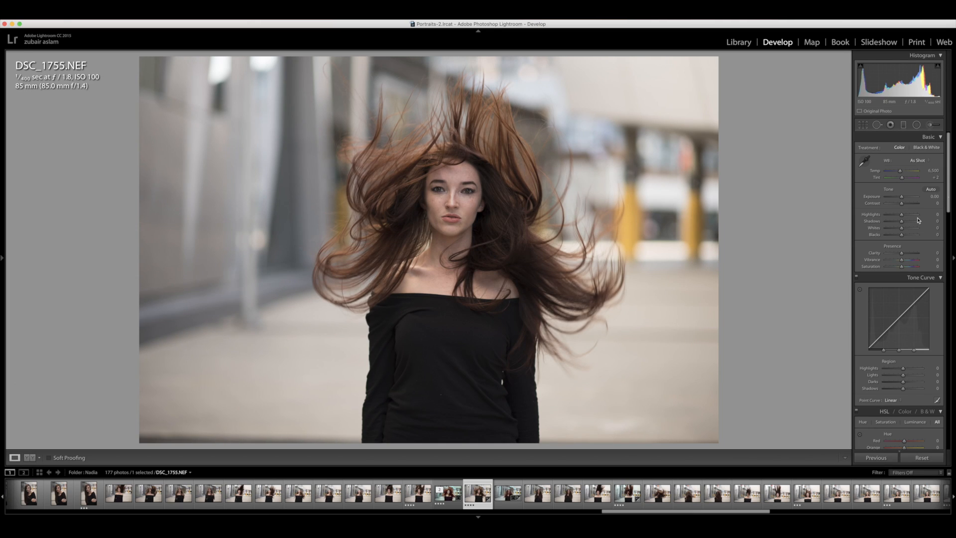
drag(948, 196, 951, 457)
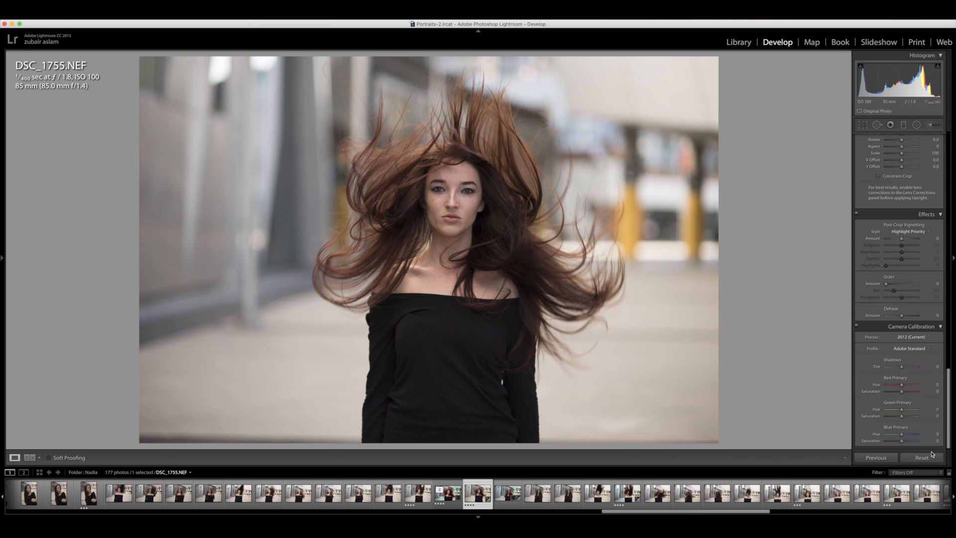
click(910, 349)
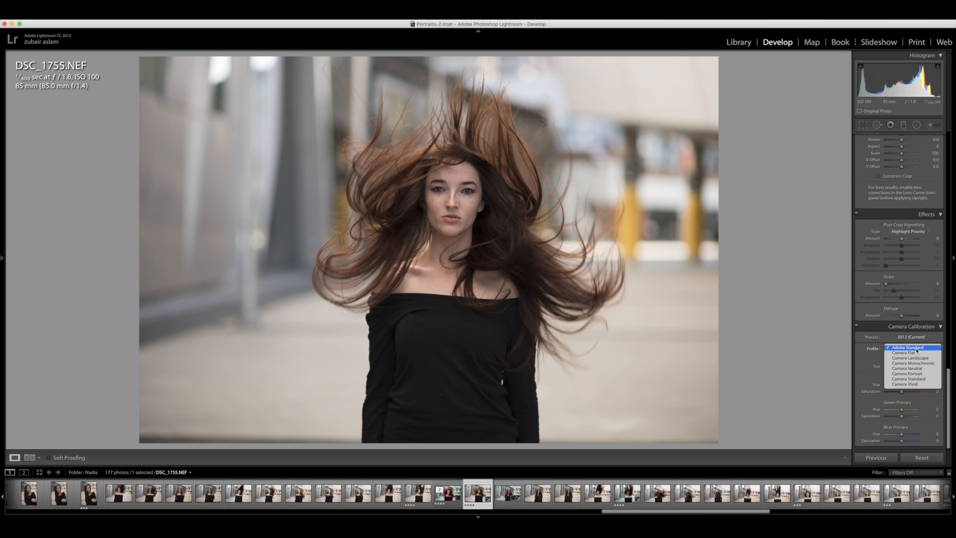
click(910, 379)
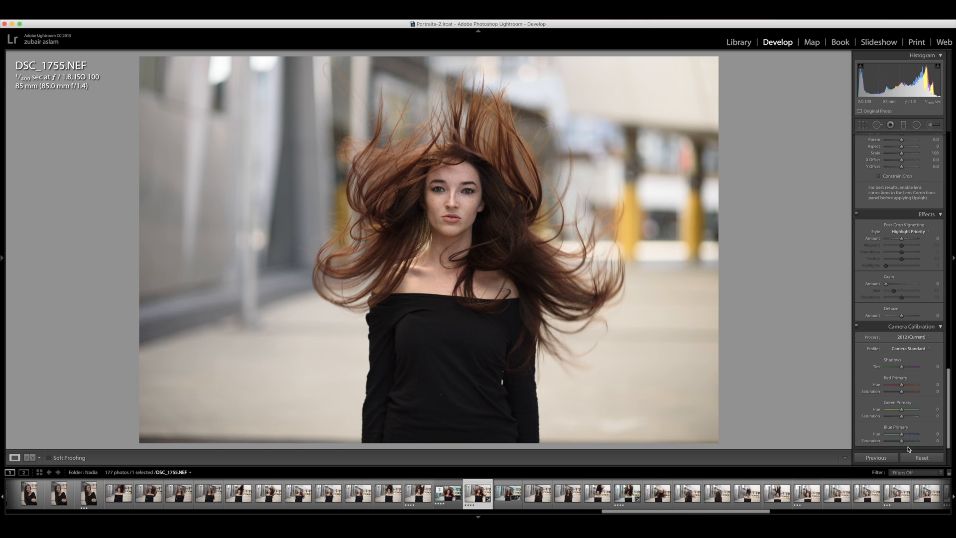
Step: Adjust the Blue Primary hue and saturation and the Green Primary hue in Camera Calibration, keeping the Red Primary hue at its default
drag(903, 443, 900, 435)
click(905, 442)
click(902, 411)
mouse_move(902, 411)
mouse_down()
mouse_move(902, 434)
mouse_move(905, 409)
mouse_up()
drag(902, 385, 912, 385)
double_click(875, 384)
Step: Cool the photo's white balance to a temperature of 5,078 and a tint of -9
drag(947, 376, 934, 117)
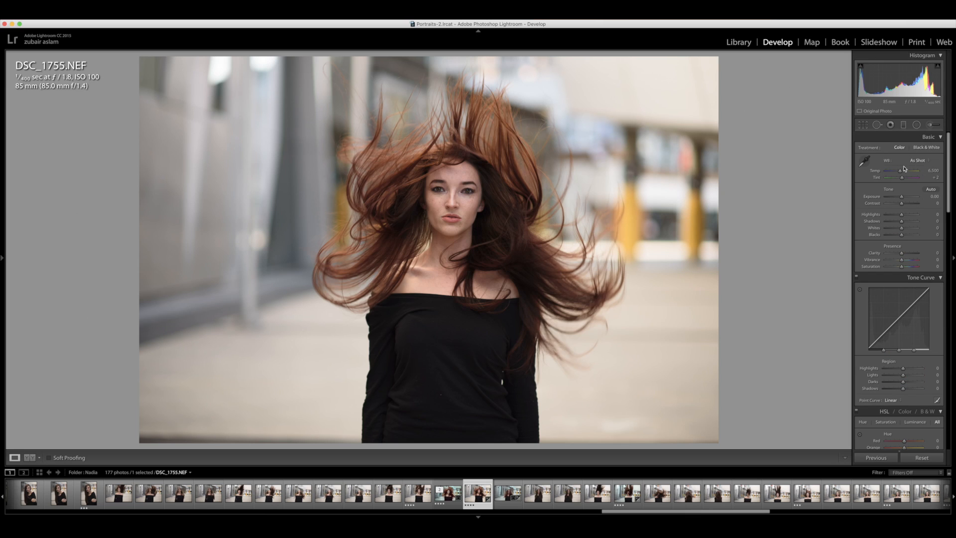
mouse_move(900, 171)
mouse_down()
mouse_move(923, 173)
mouse_move(897, 173)
mouse_up()
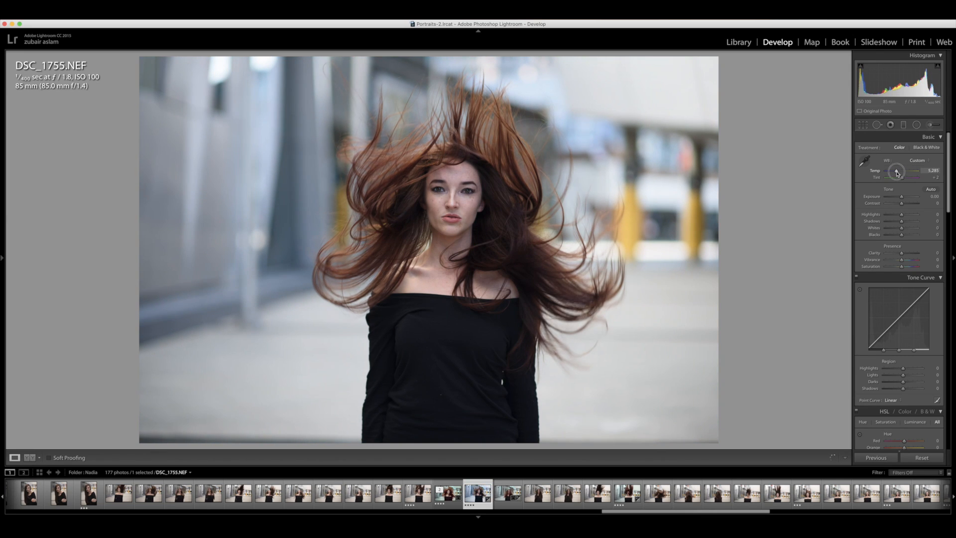
drag(897, 173, 899, 178)
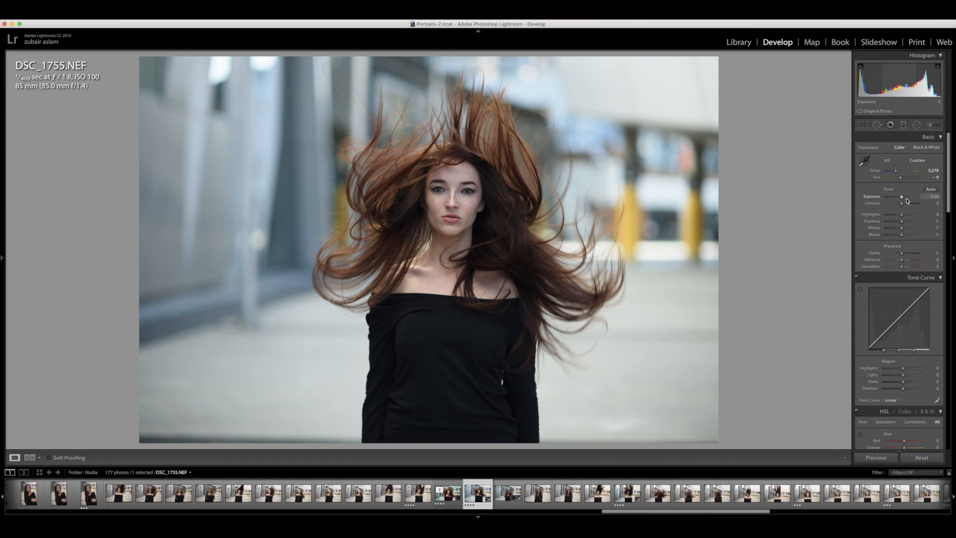
Step: Set the basic tone to Highlights -27, Shadows +13, Whites +15 and Blacks +5, with Exposure at its default
drag(904, 197, 895, 204)
double_click(878, 197)
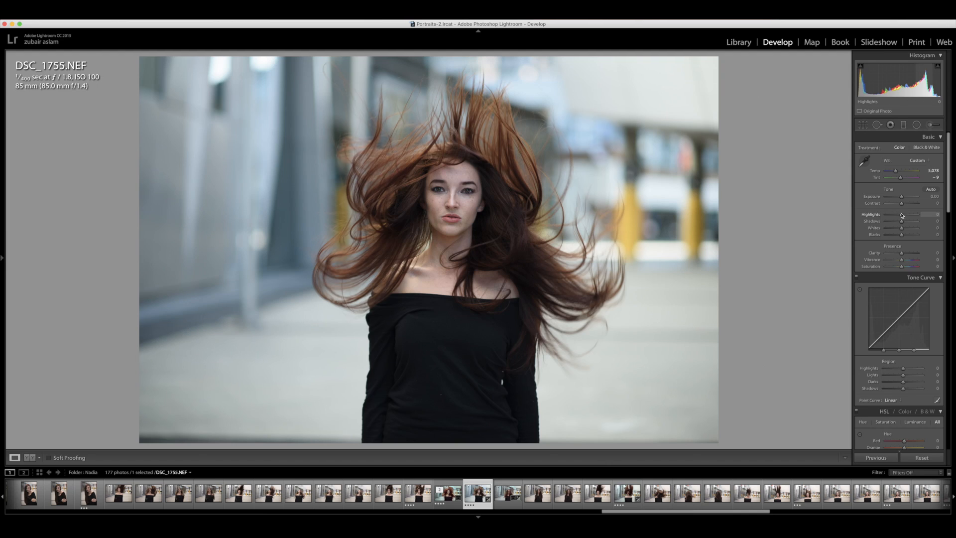
drag(903, 214, 902, 236)
Step: Raise the photo's Clarity to +6
scroll(947, 209, down, 3)
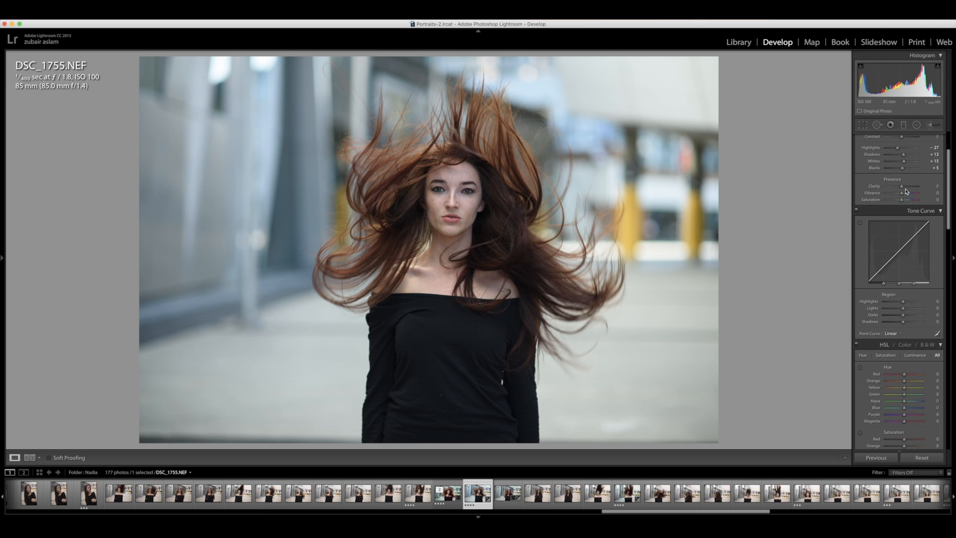
mouse_move(901, 186)
mouse_down()
mouse_move(916, 187)
mouse_move(902, 187)
mouse_up()
drag(902, 187, 902, 187)
Step: Collapse the Tone Curve section to make room for the HSL adjustments
drag(950, 217, 949, 228)
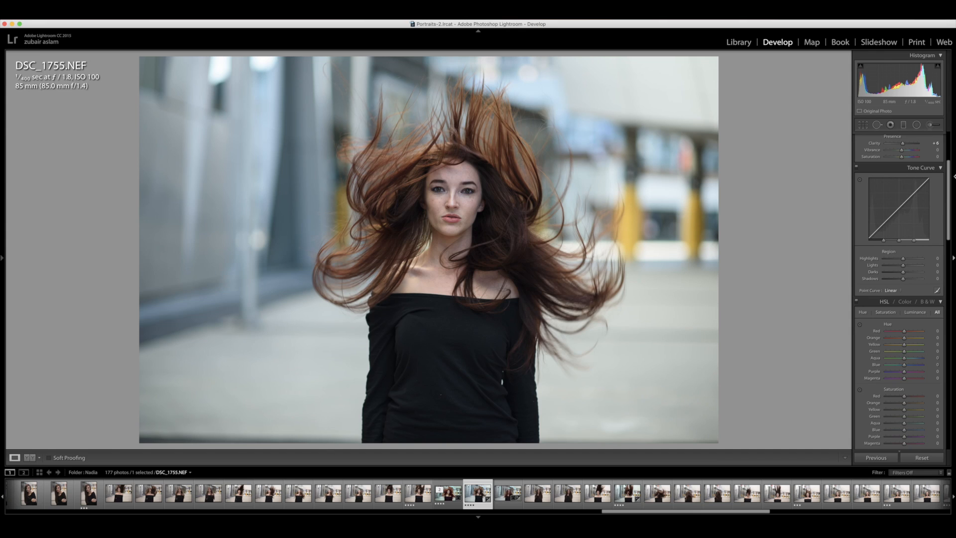
click(940, 168)
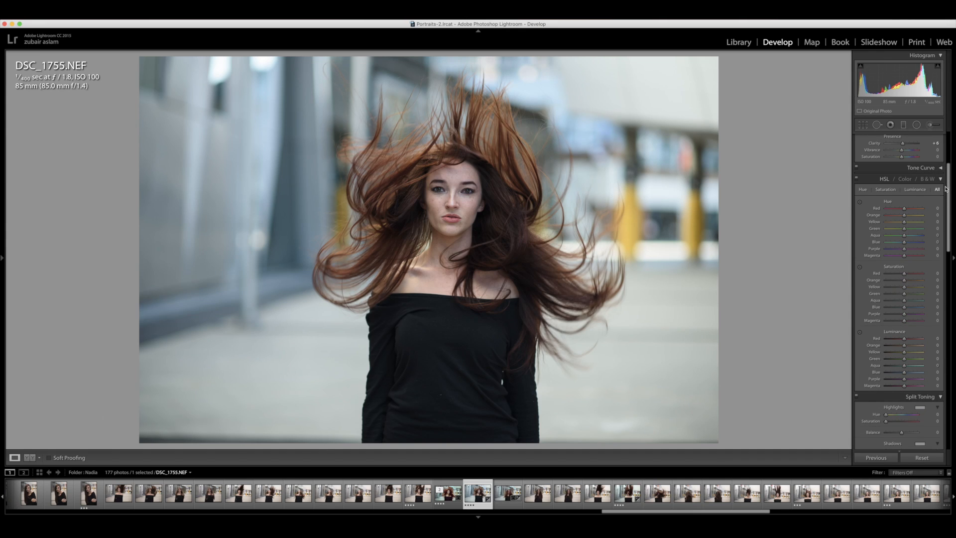
drag(948, 188, 949, 195)
scroll(921, 172, down, 2)
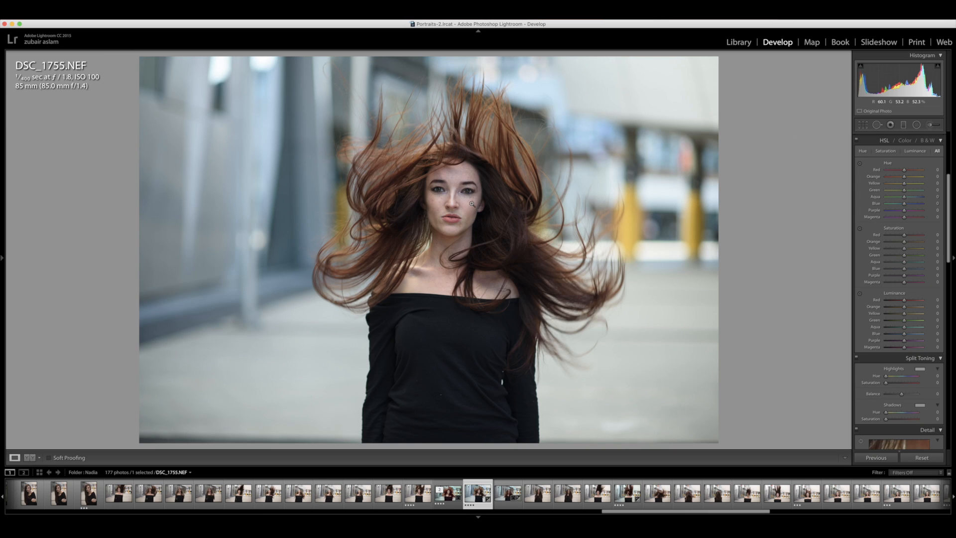
Step: Try shifting the red, orange and yellow hues in the HSL adjustments
drag(904, 170, 925, 170)
mouse_move(905, 180)
mouse_down()
mouse_move(920, 180)
mouse_move(905, 181)
mouse_up()
mouse_move(911, 185)
mouse_down()
mouse_move(929, 186)
mouse_move(881, 179)
mouse_move(917, 184)
mouse_up()
double_click(880, 186)
Step: Set the HSL hue of Green to -49, Aqua to -40 and Blue to -21
mouse_move(904, 190)
mouse_down()
mouse_move(919, 190)
mouse_move(866, 190)
mouse_move(911, 197)
mouse_move(895, 196)
mouse_up()
drag(895, 200, 900, 204)
scroll(906, 199, down, 1)
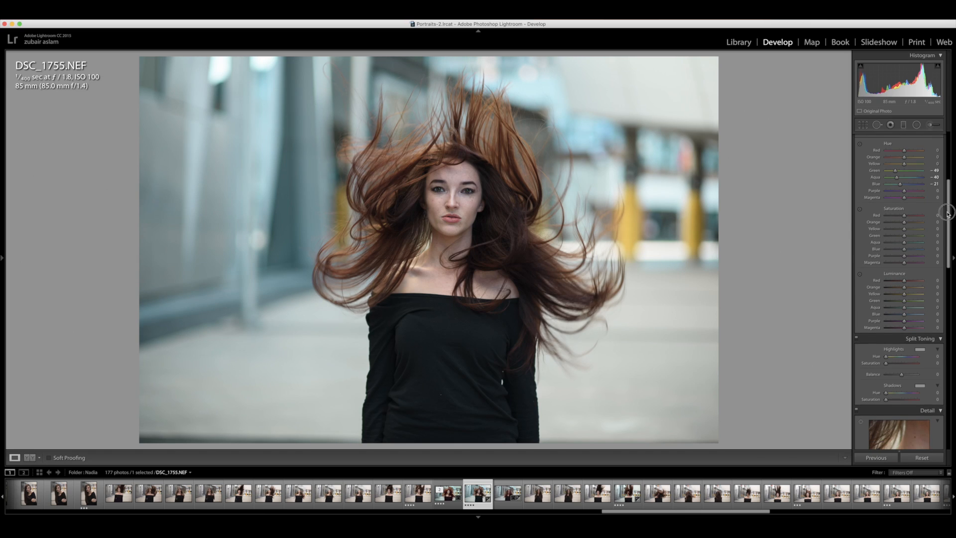
drag(905, 194, 923, 193)
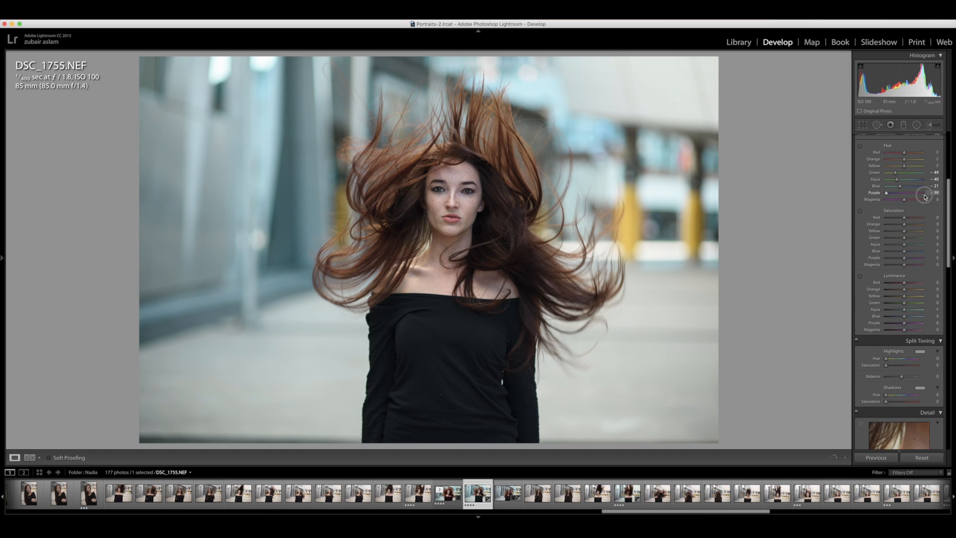
double_click(878, 194)
Step: Set the HSL saturation of Yellow to -66 and Aqua to +20
drag(905, 231, 950, 244)
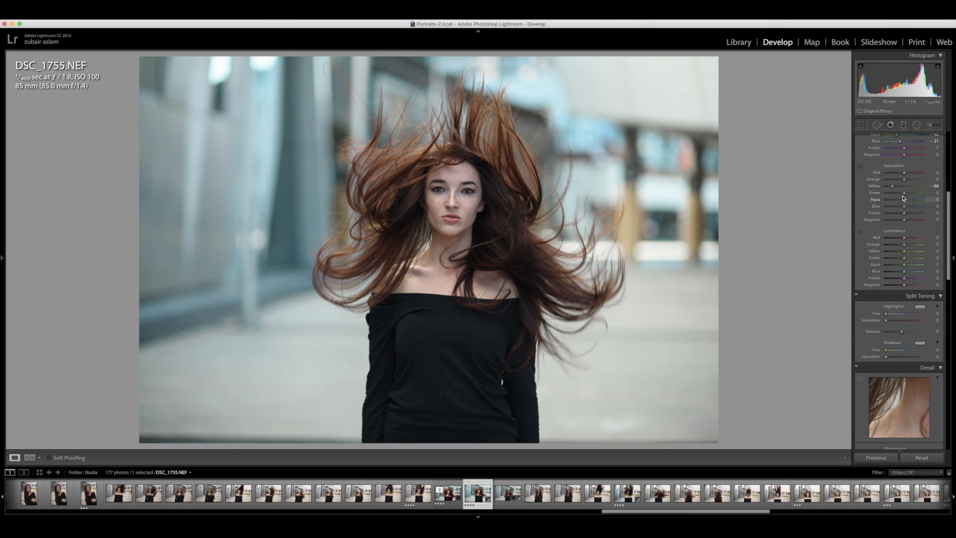
mouse_move(905, 194)
mouse_down()
mouse_move(929, 192)
mouse_move(881, 193)
mouse_move(928, 203)
mouse_move(893, 204)
mouse_up()
double_click(876, 193)
double_click(877, 205)
Step: Try lowering the yellow luminance in the HSL adjustments
drag(949, 220, 949, 235)
drag(903, 200, 895, 199)
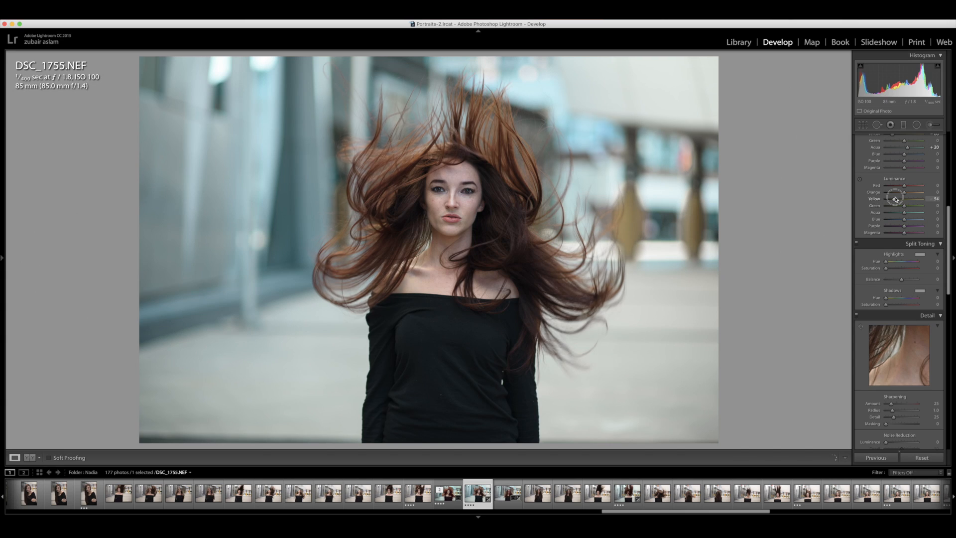
double_click(895, 199)
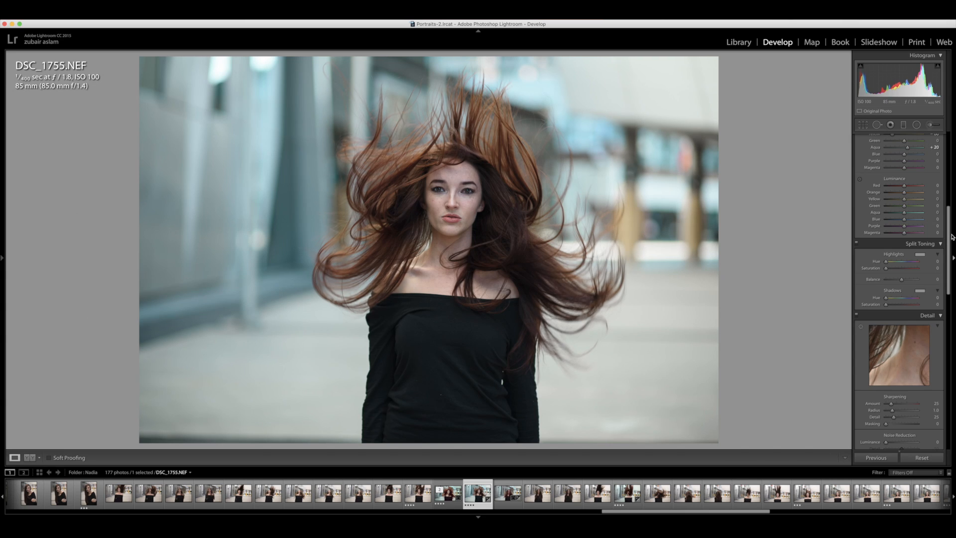
Step: Apply split toning with shadows at hue 0 and saturation 11, and highlights at hue 173 and saturation 11
drag(949, 212, 945, 178)
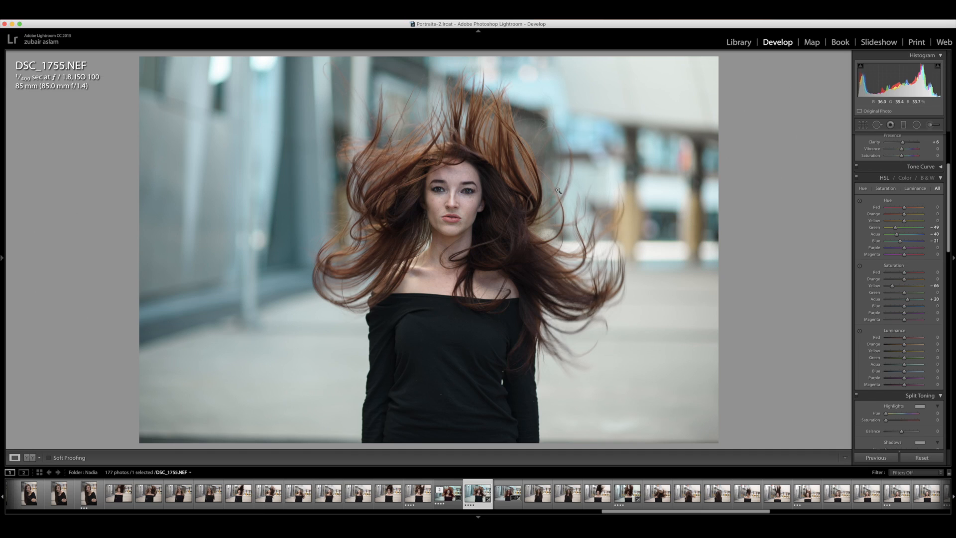
drag(949, 224, 954, 270)
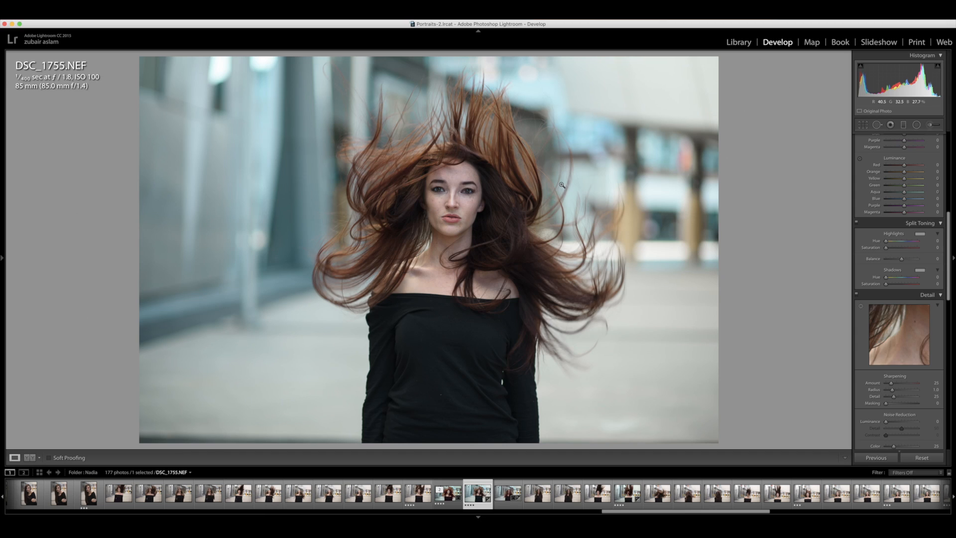
mouse_move(886, 283)
mouse_down()
mouse_move(917, 280)
mouse_move(871, 279)
mouse_up()
click(885, 277)
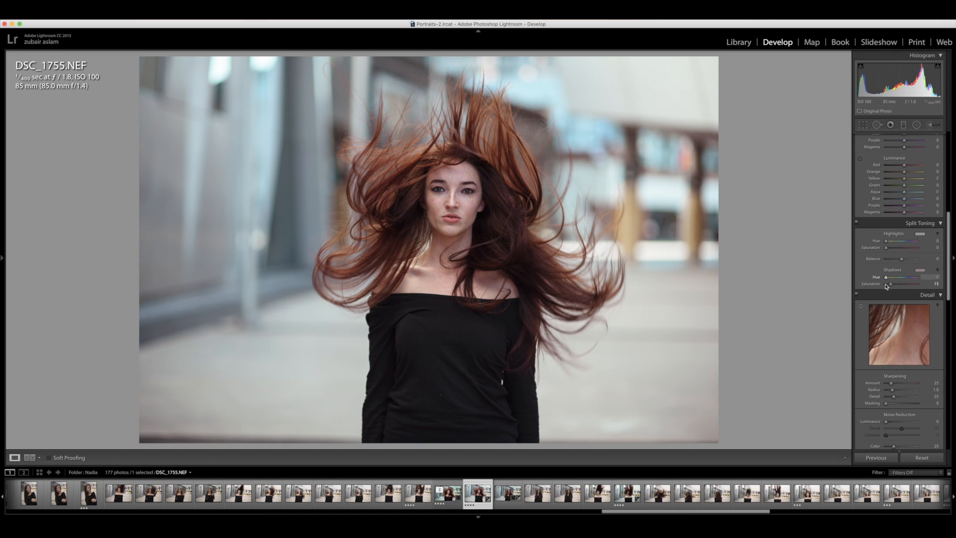
drag(890, 285, 889, 285)
drag(887, 249, 903, 244)
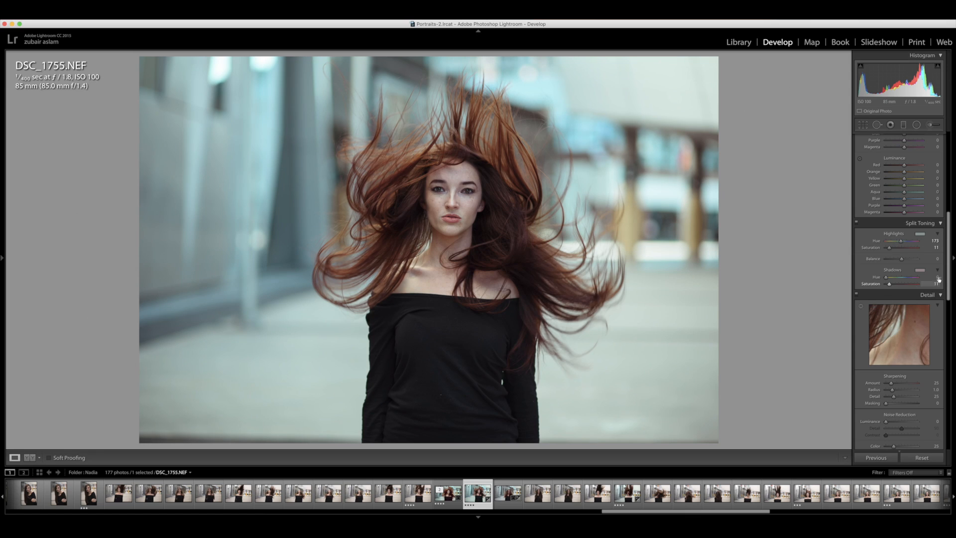
Step: Set the sharpening amount to 0 and move the detail preview onto the woman's face
scroll(899, 252, down, 3)
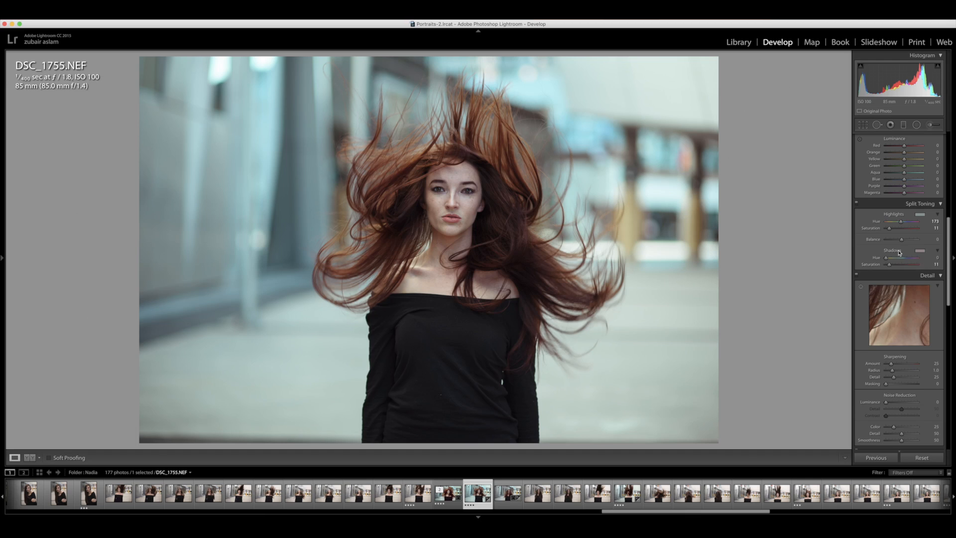
scroll(905, 275, down, 5)
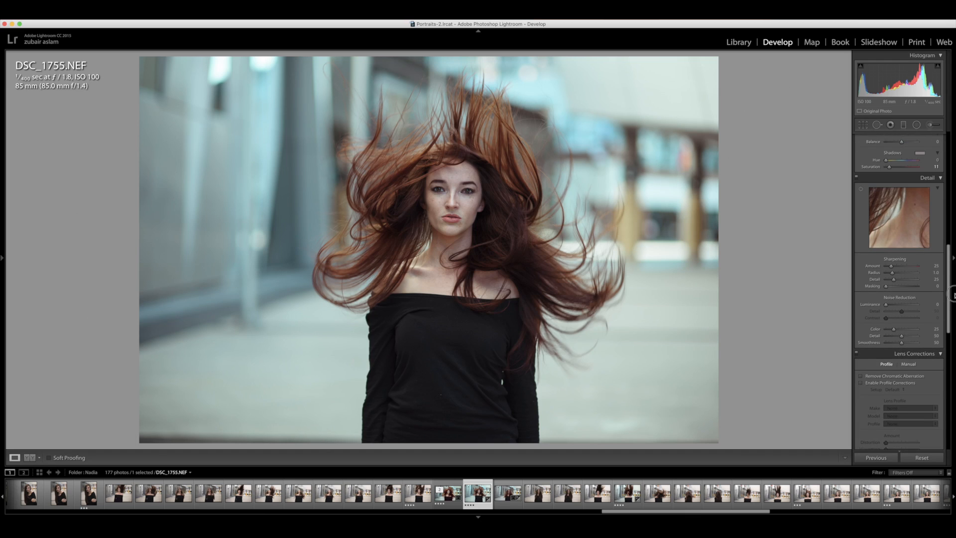
double_click(872, 269)
mouse_move(907, 211)
mouse_down()
mouse_move(904, 242)
mouse_move(917, 218)
mouse_up()
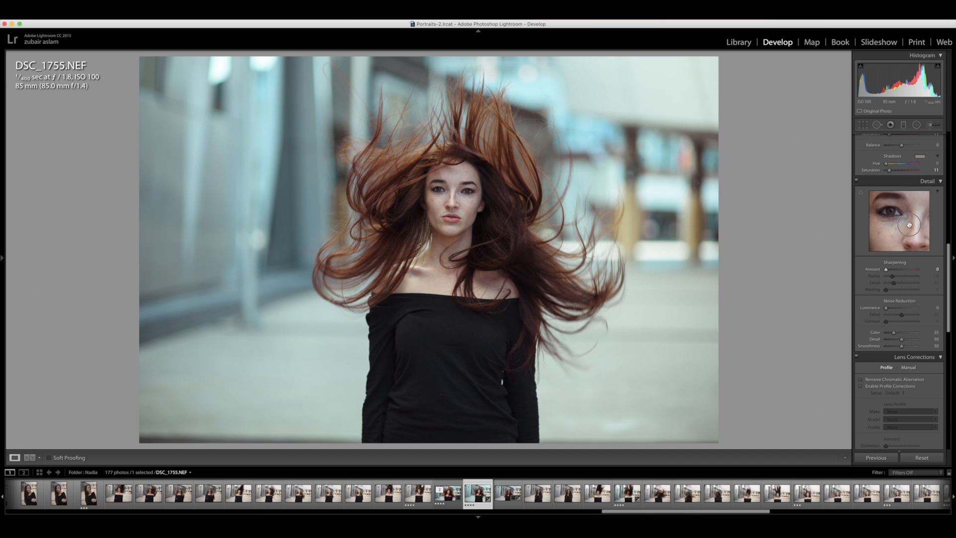
Step: Test sharpening with an amount of 90 and a detail of 67, and return the amount to 0
drag(887, 269, 906, 282)
click(895, 284)
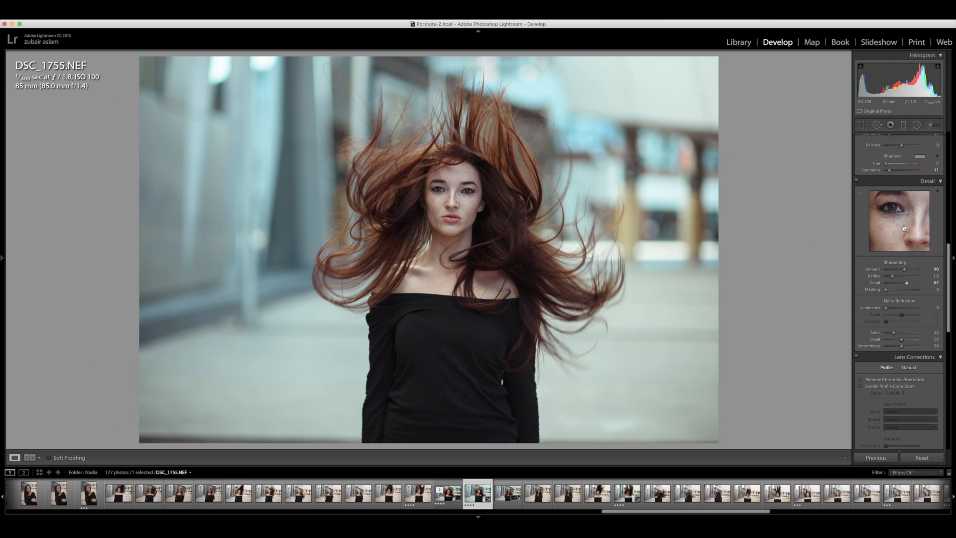
drag(904, 269, 886, 269)
Step: Try the lens profile corrections and chromatic aberration removal on the photo, and switch both off again
scroll(920, 266, down, 3)
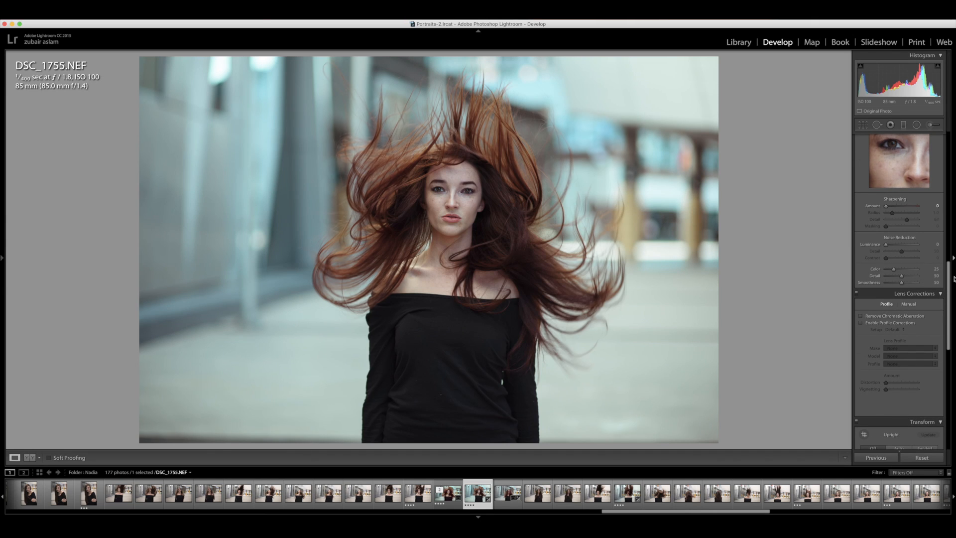
drag(947, 278, 946, 305)
click(860, 222)
click(862, 222)
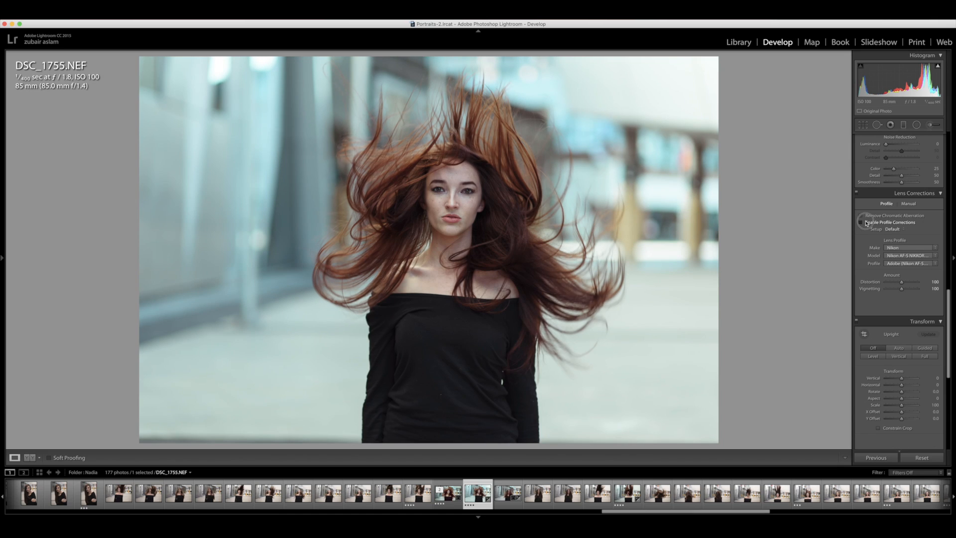
click(861, 217)
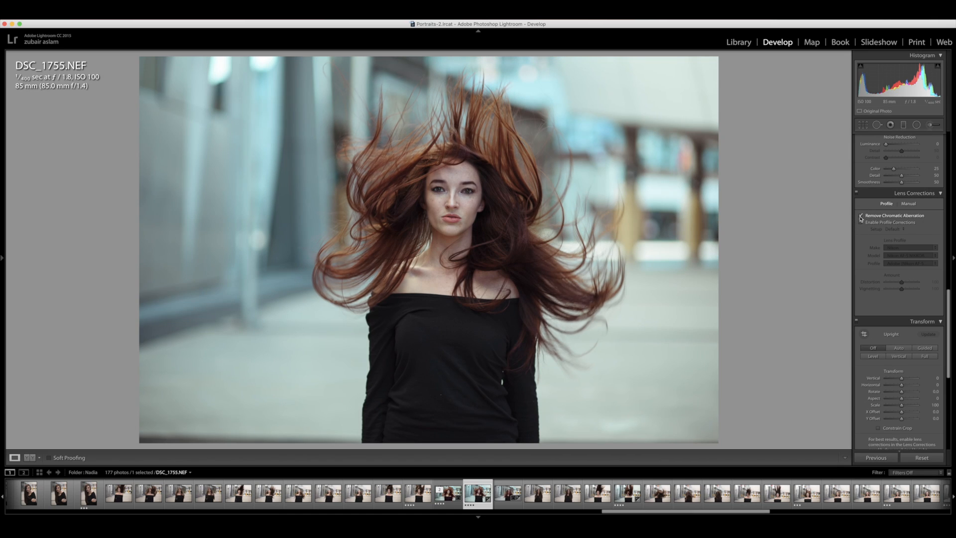
click(861, 217)
Step: Try rotating the photo by -1.0 in the Transform settings and reset the rotation
drag(945, 296, 947, 343)
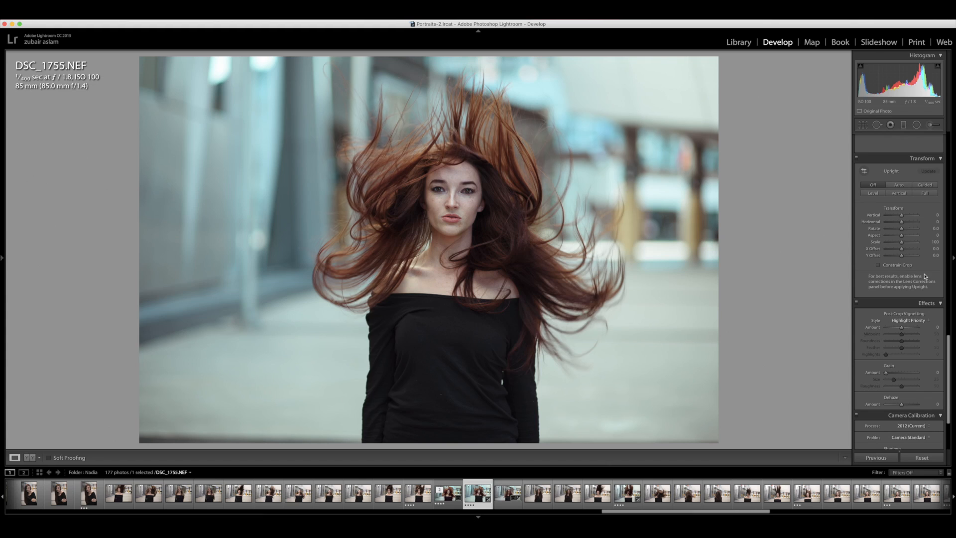
drag(902, 229, 902, 230)
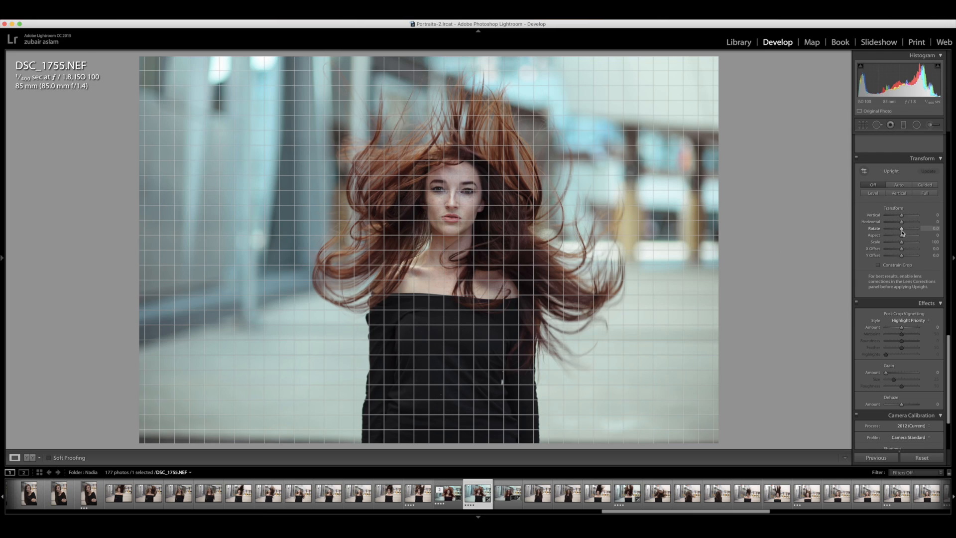
drag(902, 232, 837, 232)
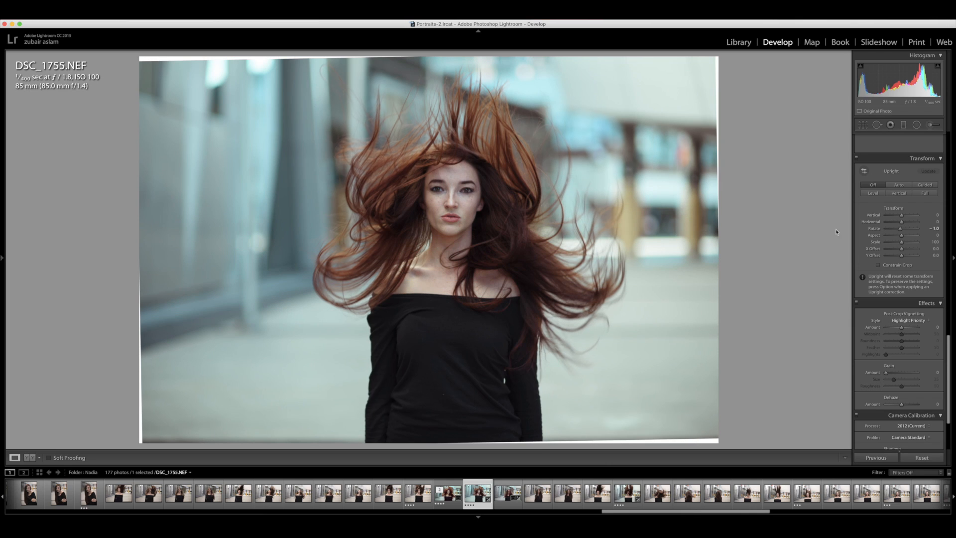
double_click(875, 229)
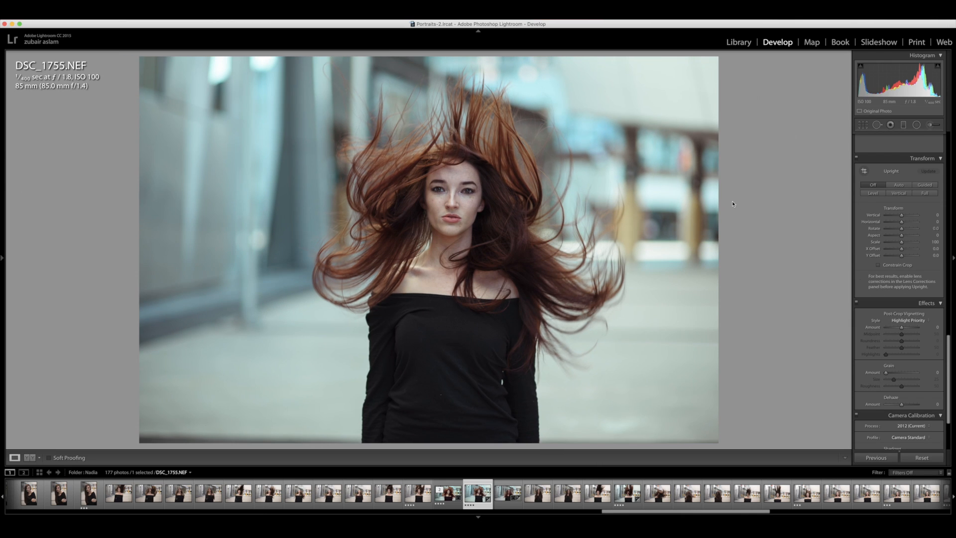
Step: Straighten the photo with a Transform rotation of -1.1 and constrain the crop to remove the white edges
drag(900, 228, 900, 230)
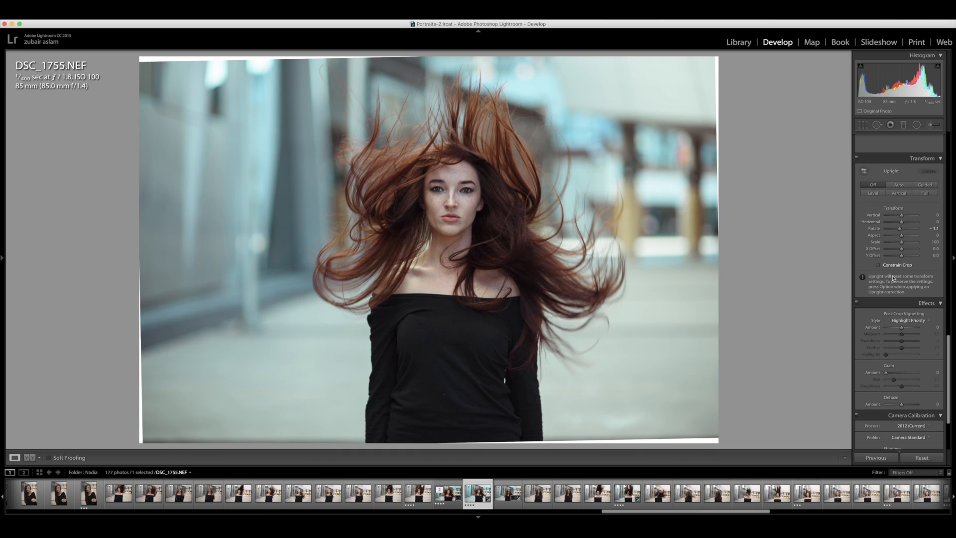
click(878, 266)
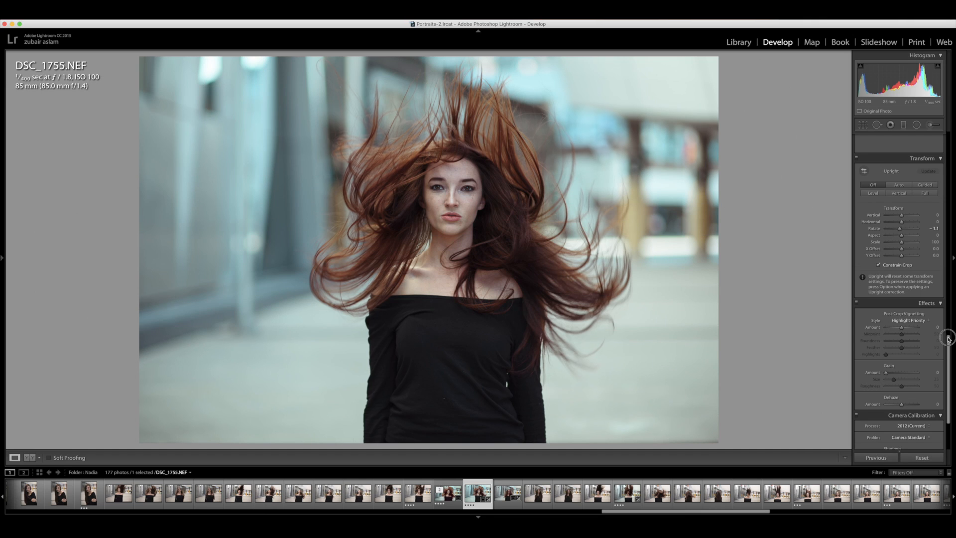
scroll(943, 339, down, 2)
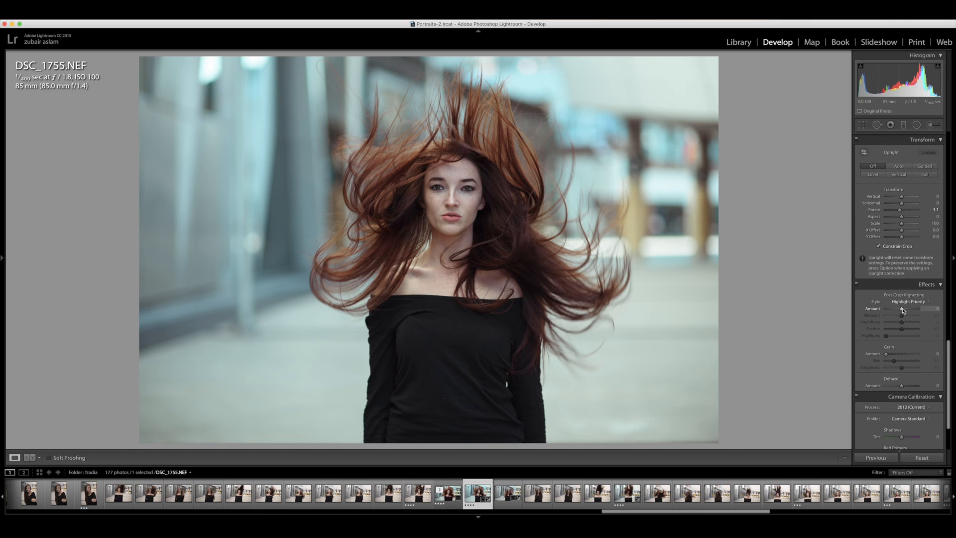
Step: Add a post-crop vignette with amount -11, midpoint 20, roundness +100 and feather 65, and compare the photo with and without the effect
drag(901, 309, 907, 328)
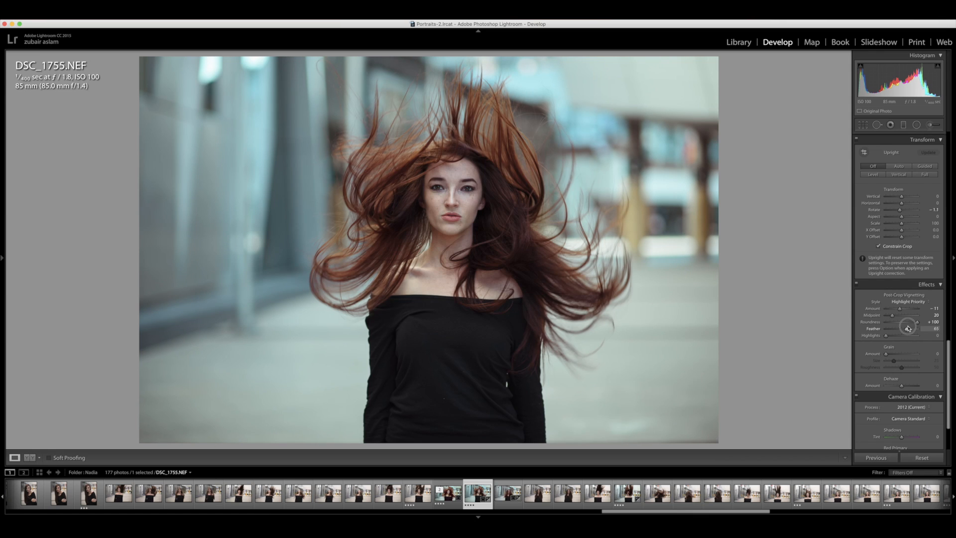
click(856, 285)
click(858, 285)
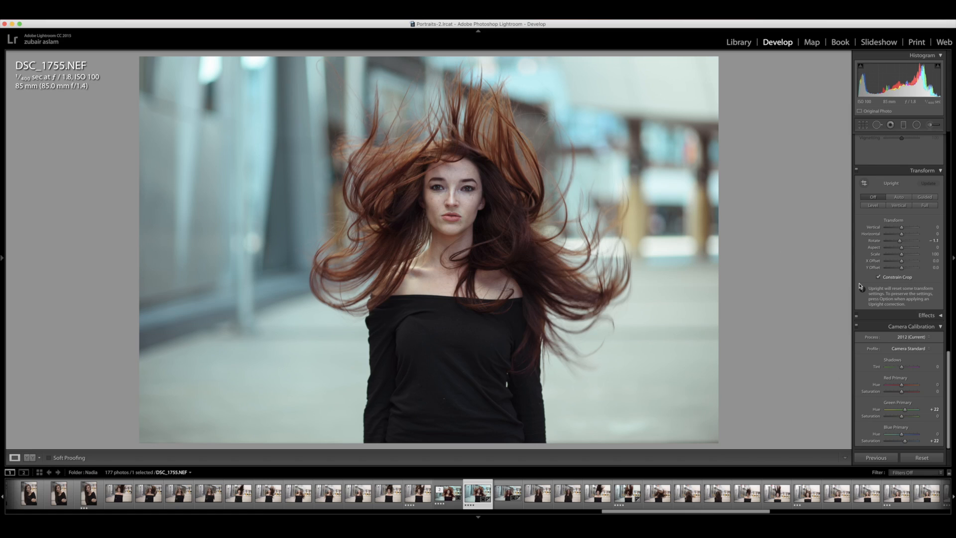
click(860, 317)
click(857, 317)
click(857, 317)
click(857, 317)
click(857, 317)
click(857, 317)
Step: Try a shadows tint of -23 in the camera calibration and reset it
drag(947, 336, 901, 368)
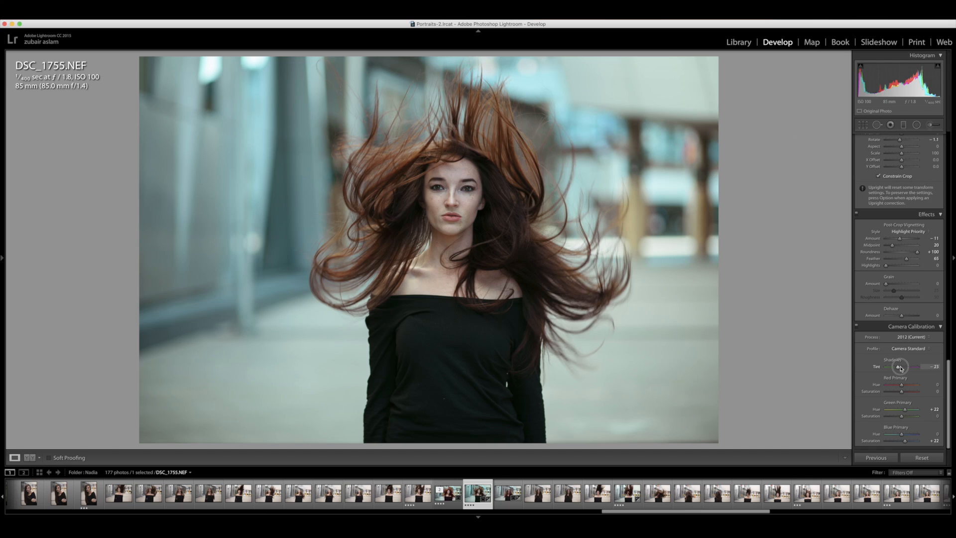
double_click(900, 367)
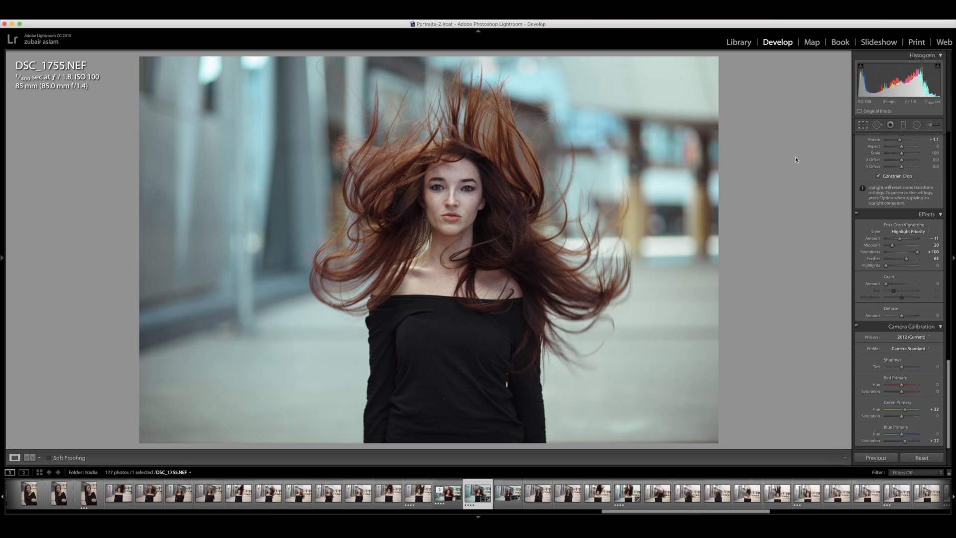
Step: Crop the photo to a 16 x 9 aspect ratio, shifting and slightly tightening the frame around the woman
click(863, 125)
drag(433, 431, 443, 456)
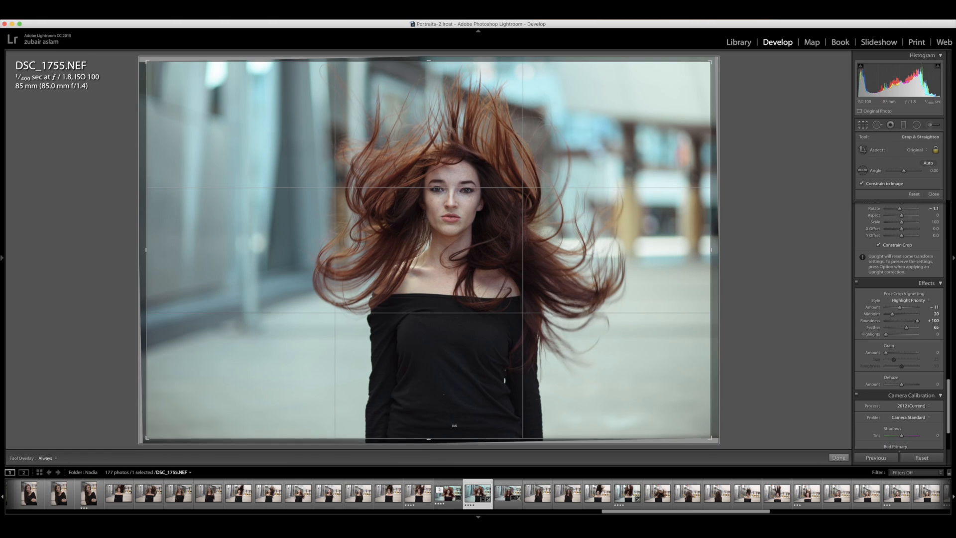
click(916, 150)
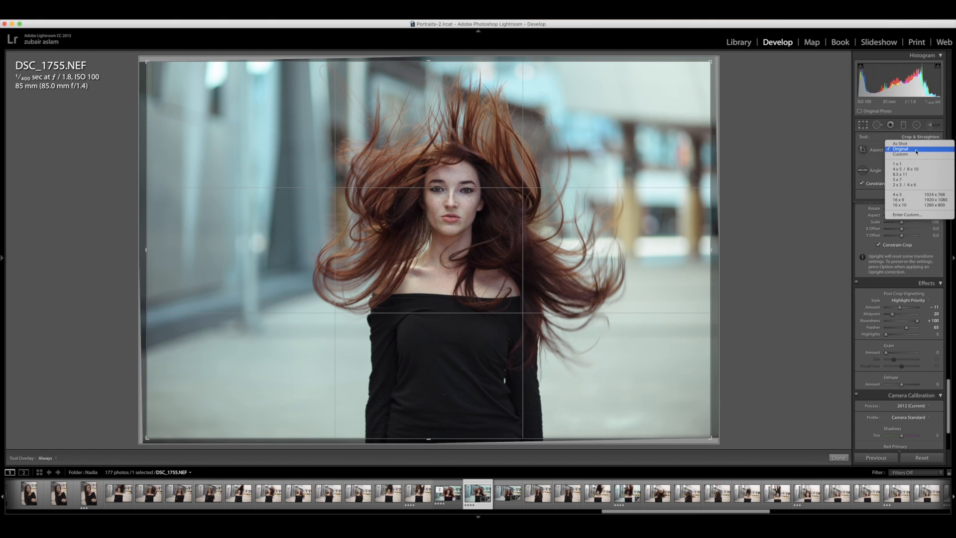
click(898, 199)
drag(473, 354, 463, 376)
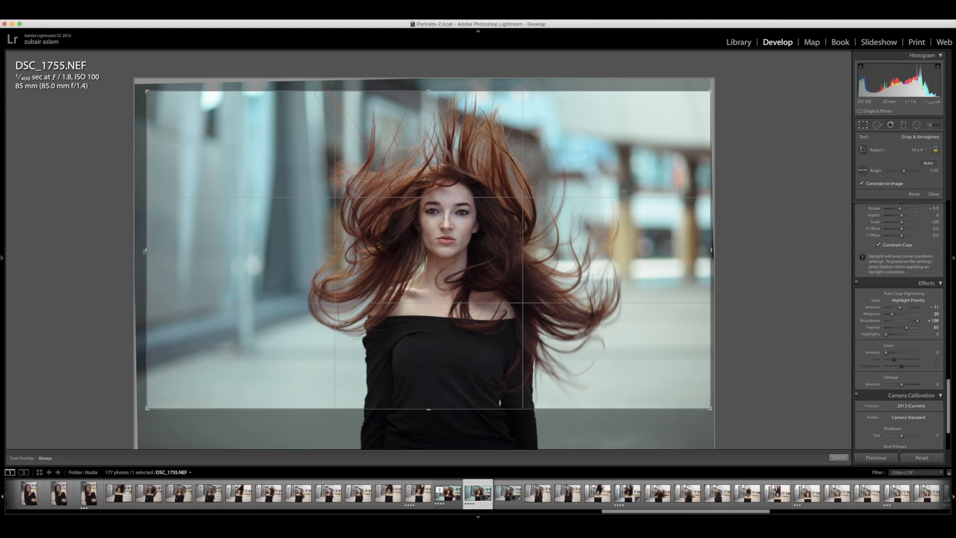
drag(145, 250, 158, 250)
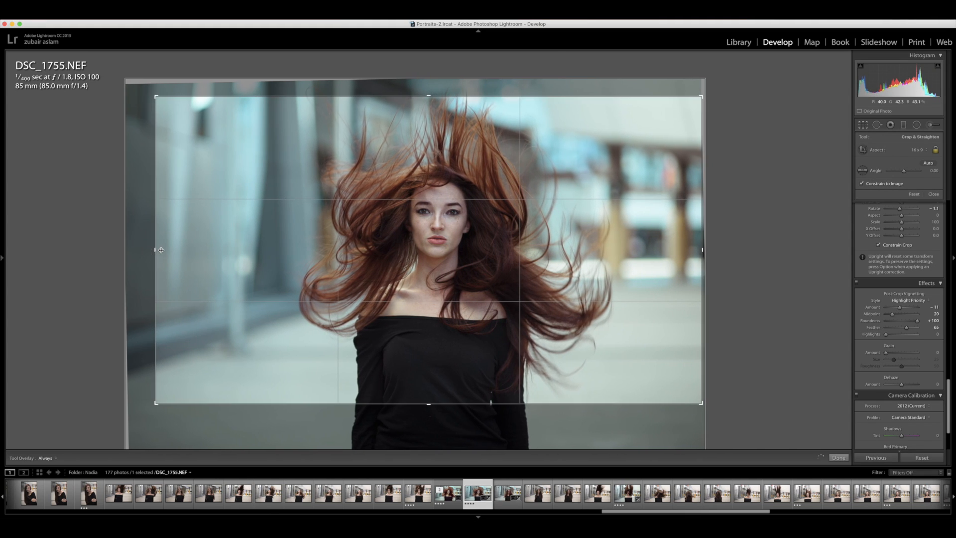
drag(608, 344, 603, 342)
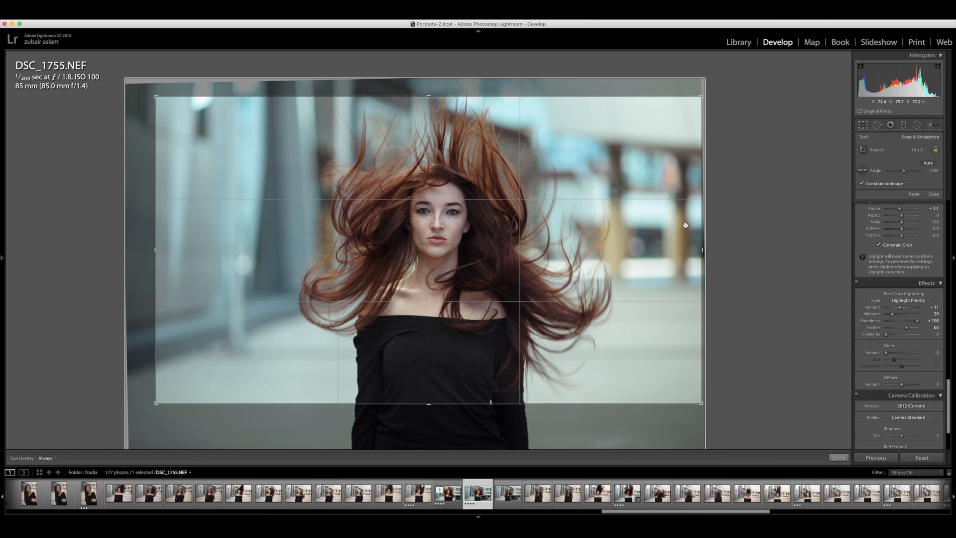
click(840, 457)
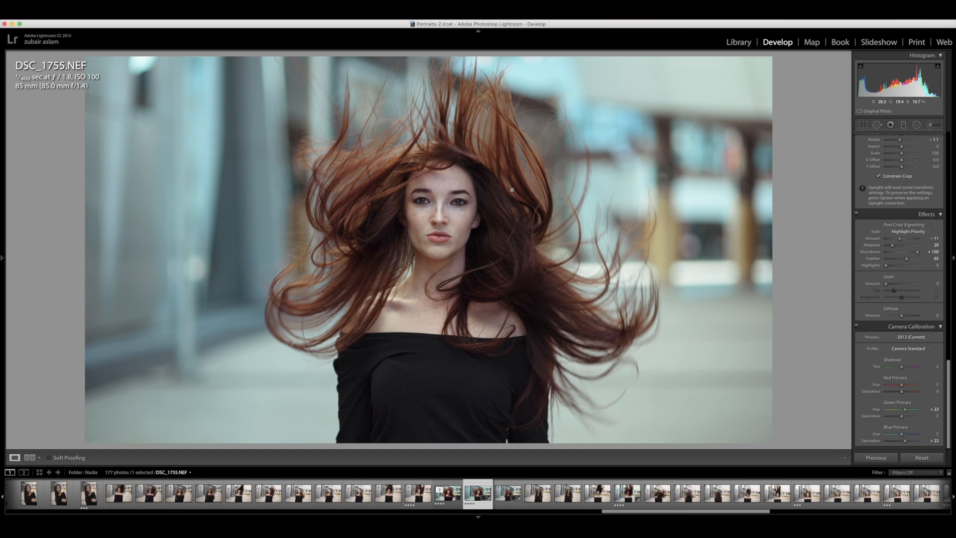
Step: Compare the graded photo with its unedited version, and open it for editing in Adobe Photoshop CC 2015.5
key(y)
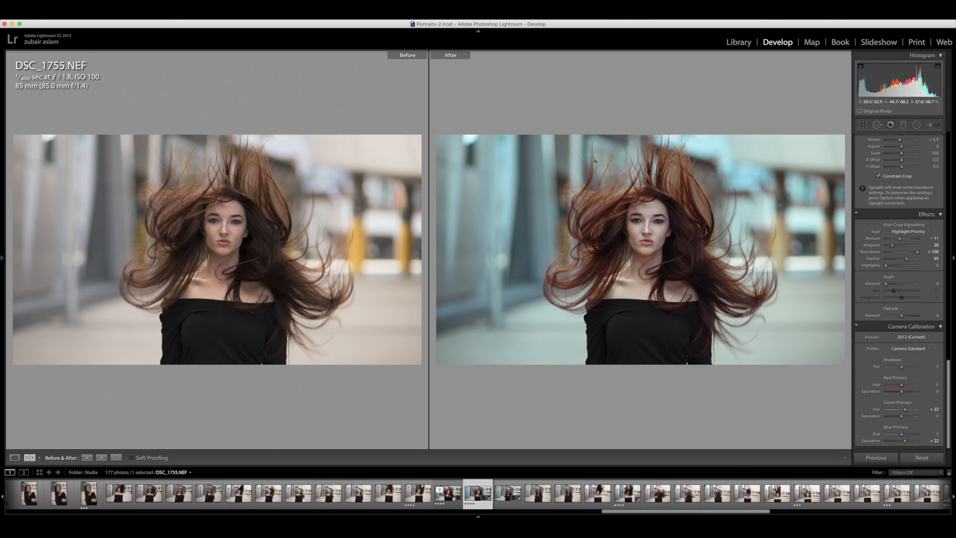
key(y)
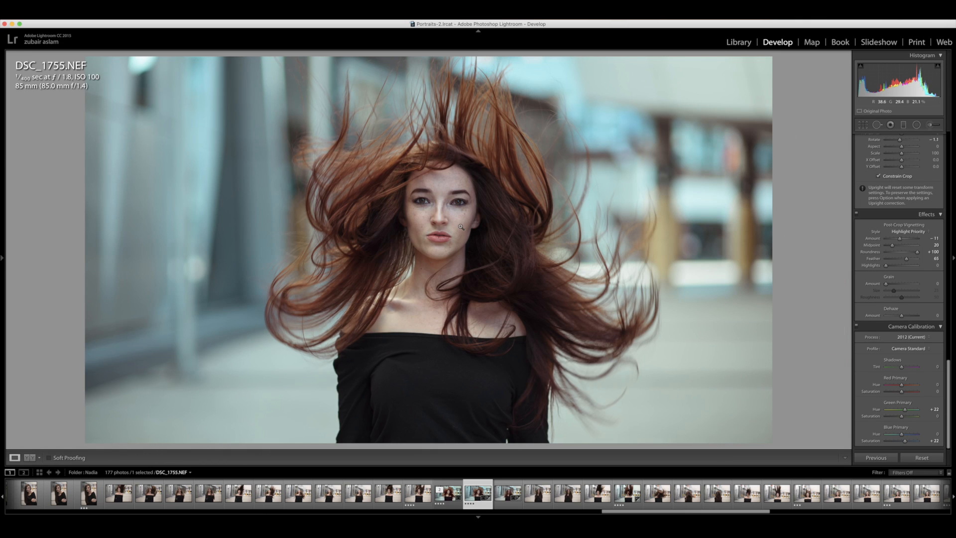
right_click(455, 194)
key(Escape)
right_click(455, 195)
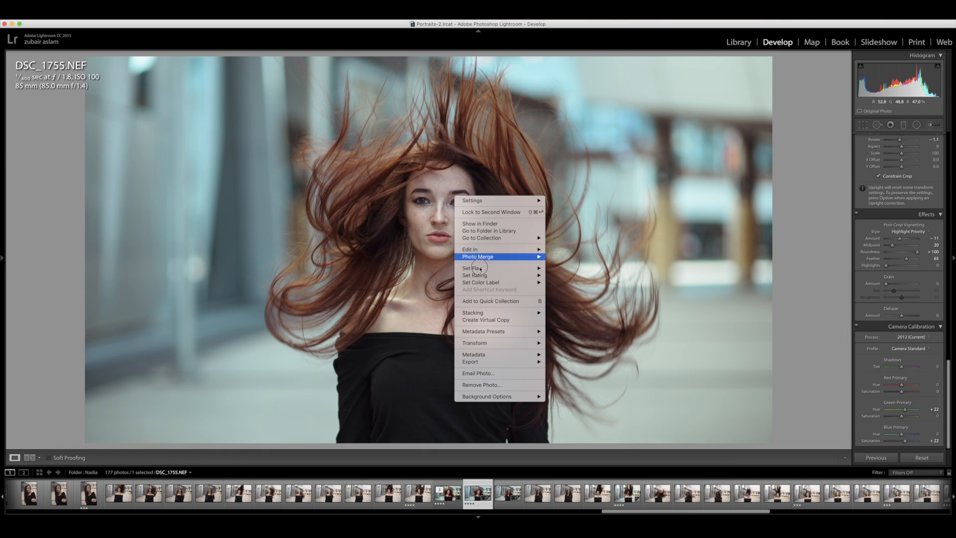
mouse_move(510, 250)
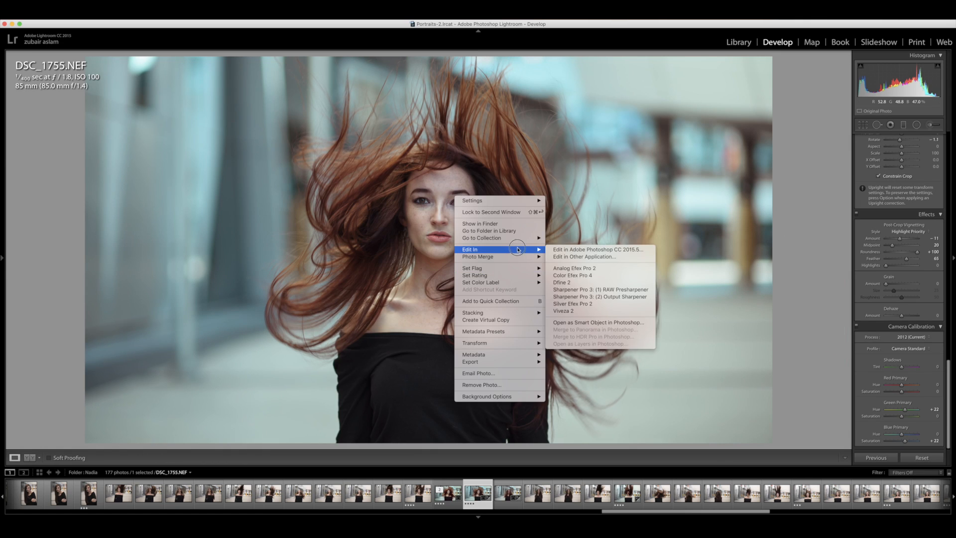
click(568, 250)
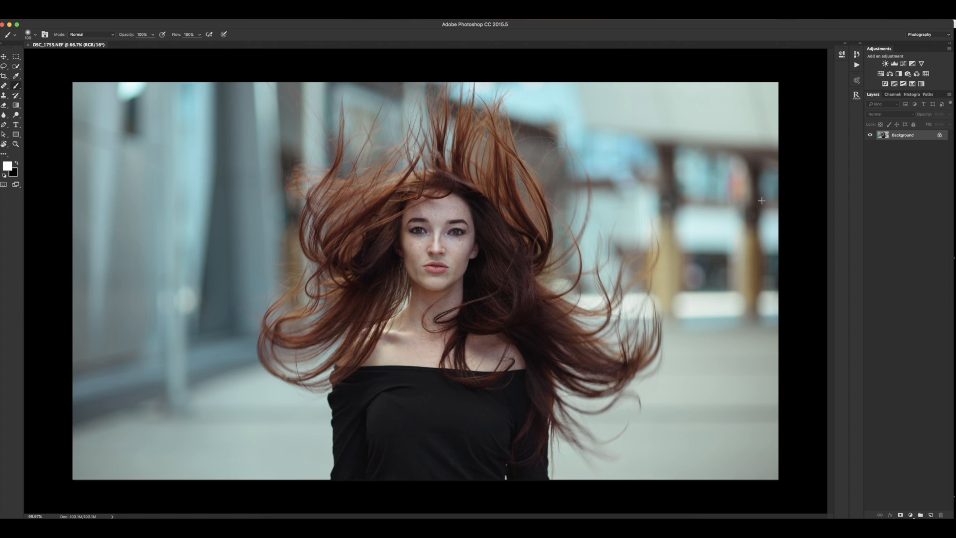
Step: Choose the Healing Brush tool and add a new empty layer above the background for the skin retouching
scroll(427, 225, up, 5)
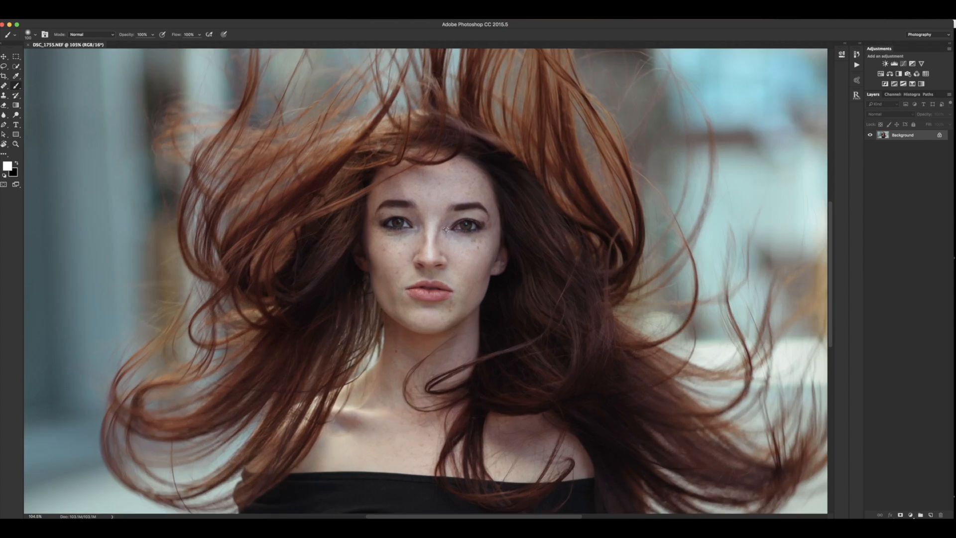
scroll(438, 222, down, 5)
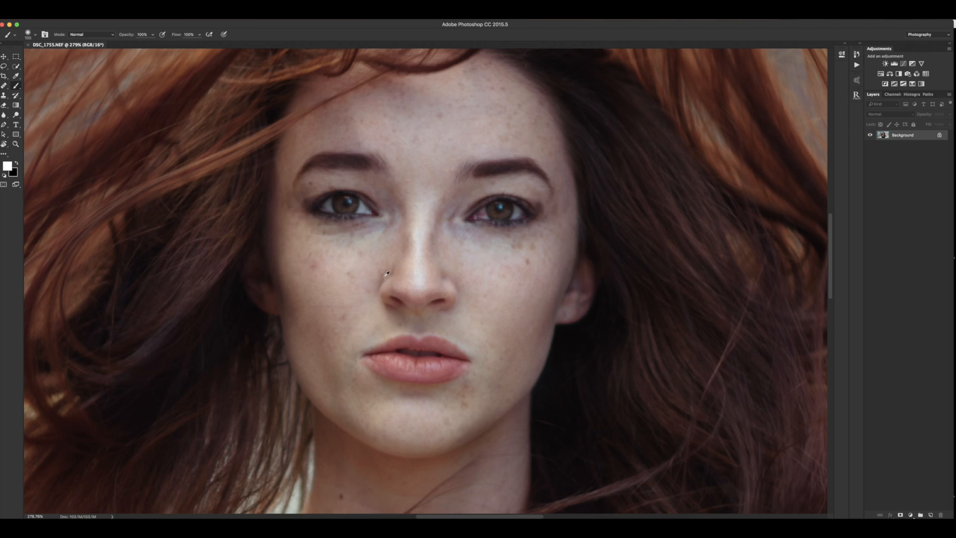
alt+click(5, 86)
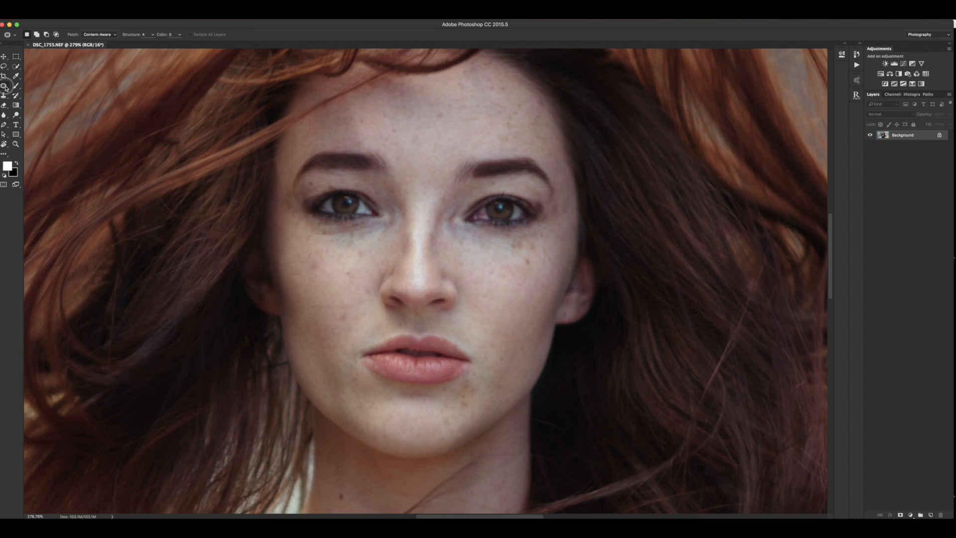
alt+click(4, 86)
right_click(5, 86)
click(42, 92)
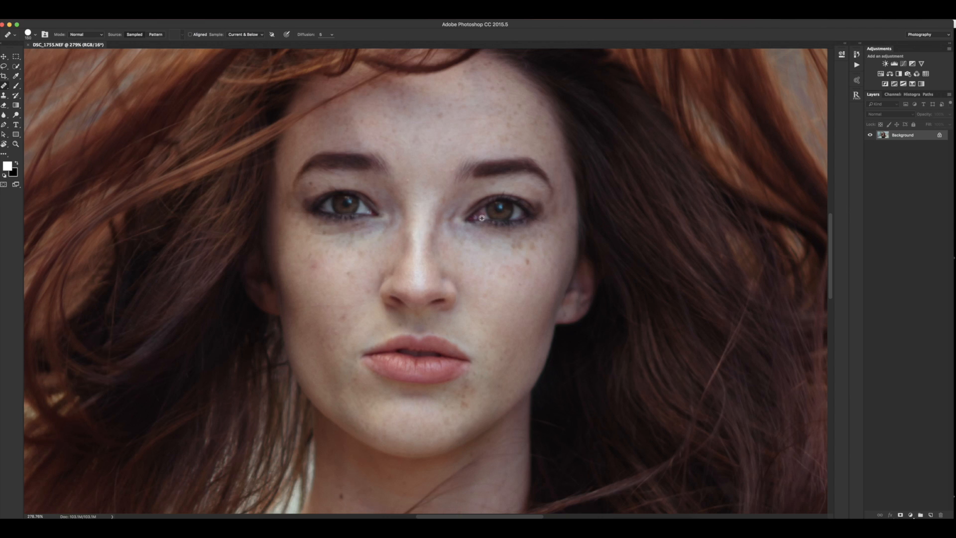
scroll(495, 354, down, 3)
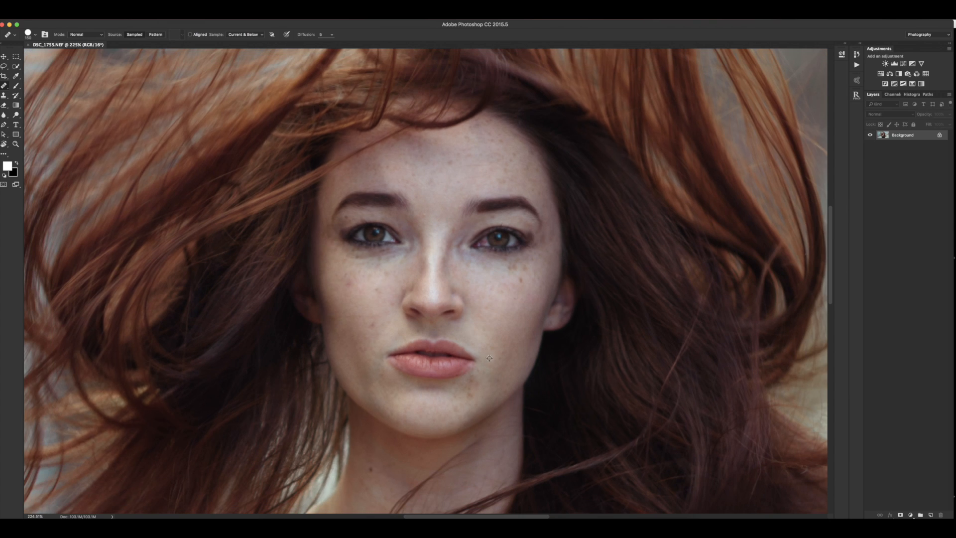
scroll(489, 358, down, 5)
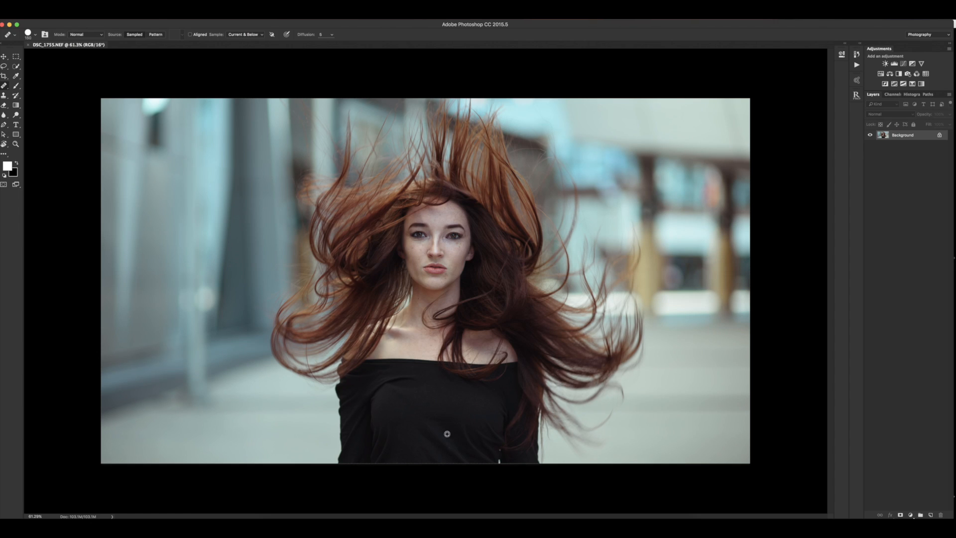
scroll(438, 368, up, 2)
scroll(442, 169, up, 3)
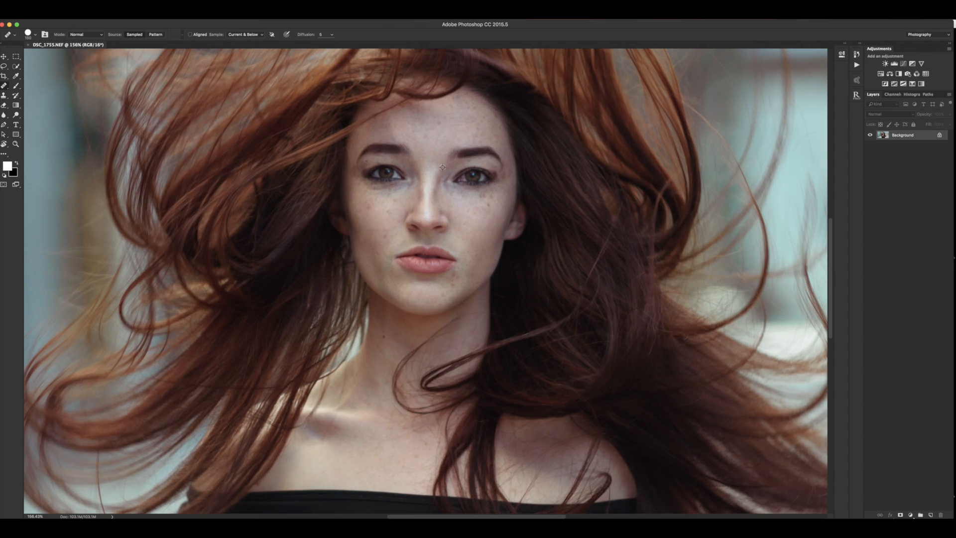
scroll(424, 159, up, 4)
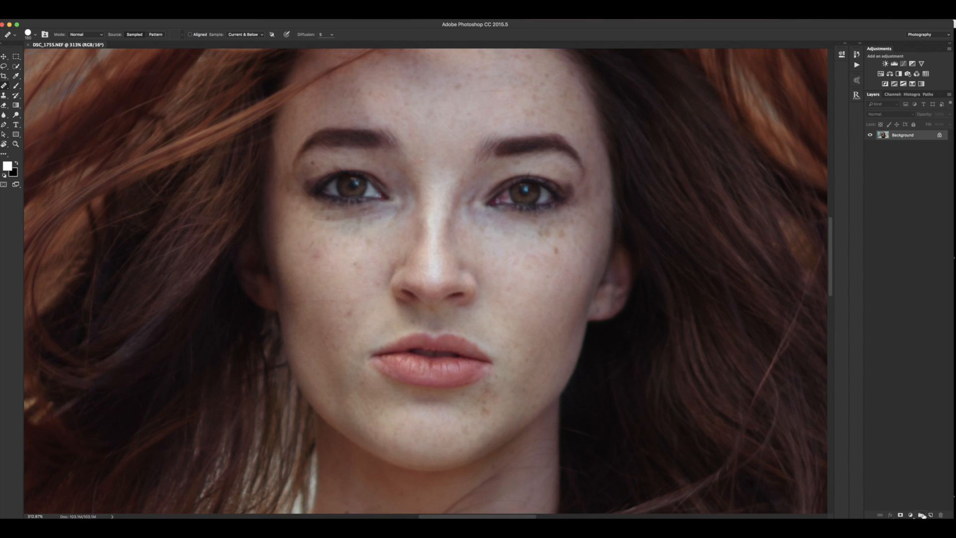
click(930, 515)
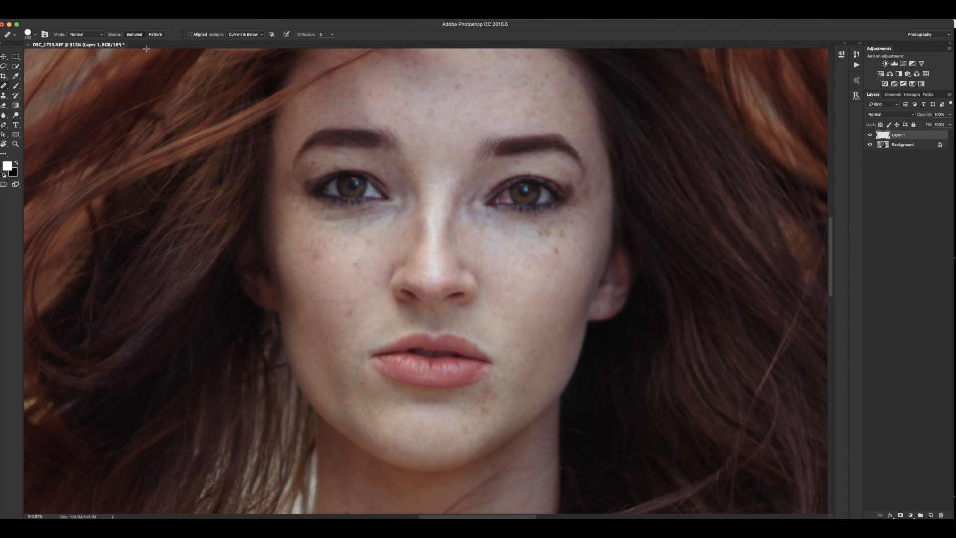
drag(5, 87, 23, 93)
Step: Adjust the healing brush size and heal the blemishes on the cheek at the image's left, sampling clean skin nearby
scroll(349, 290, up, 5)
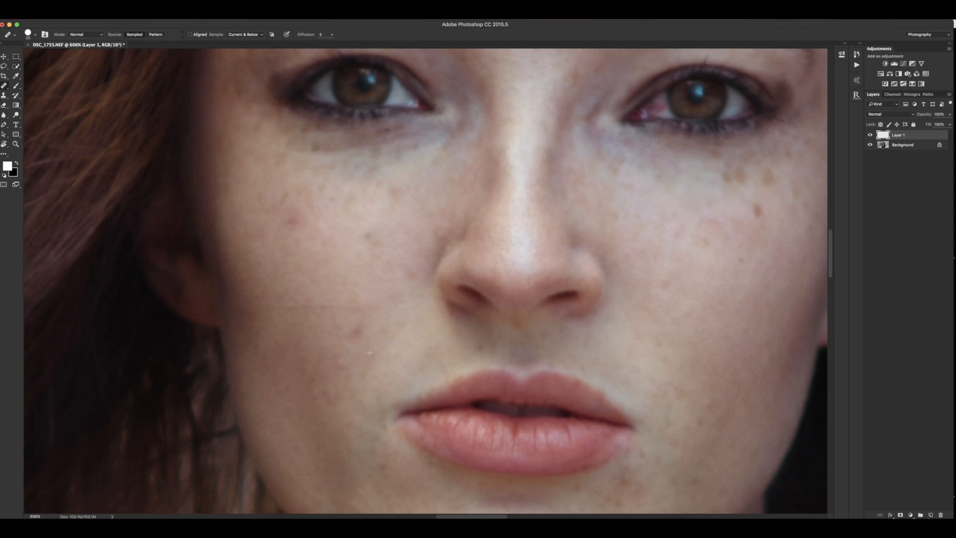
key(bracketleft)
key(bracketleft)
key(bracketleft)
key(bracketright)
key(bracketright)
key(bracketright)
key(bracketright)
click(383, 379)
click(406, 353)
alt+click(350, 291)
drag(359, 305, 332, 305)
alt+click(360, 287)
drag(288, 304, 305, 307)
drag(292, 221, 296, 221)
click(324, 291)
click(309, 231)
click(301, 215)
alt+click(289, 244)
click(394, 342)
click(408, 272)
Step: Heal the small spots between the eyebrows, sampling clean skin beside them
drag(834, 248, 830, 218)
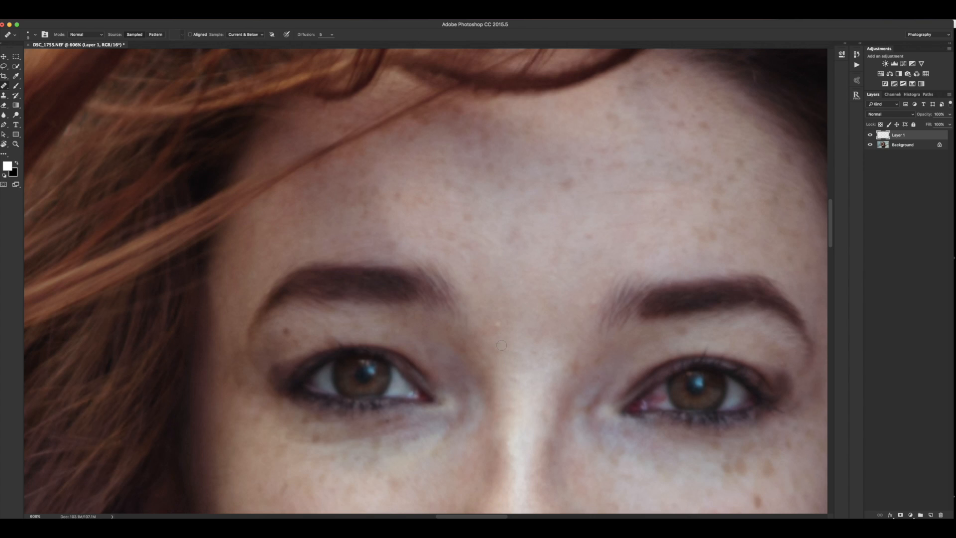
click(494, 326)
alt+click(590, 286)
drag(593, 300, 590, 300)
Step: Heal the spot on the lower cheek beside the mouth at the image's right
scroll(560, 350, down, 6)
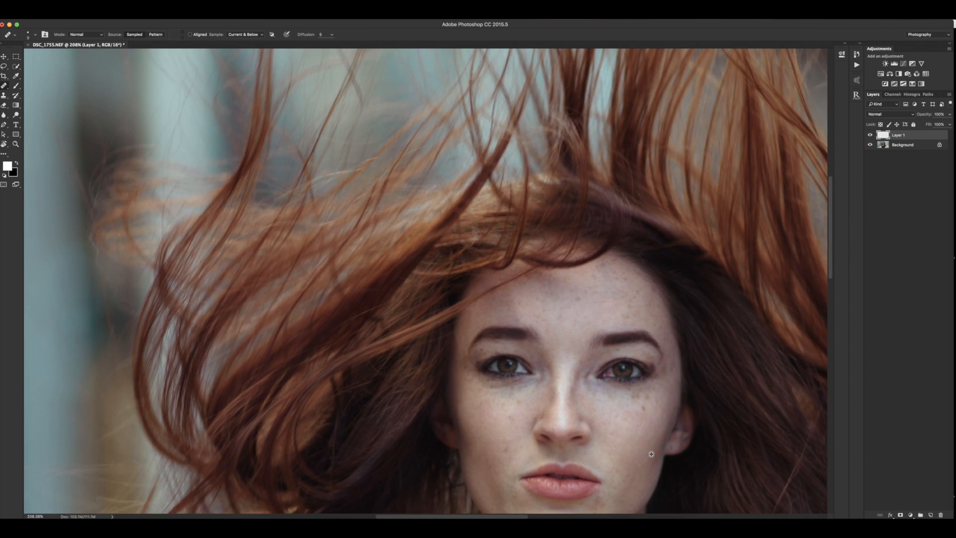
scroll(649, 437, up, 5)
scroll(649, 437, down, 2)
scroll(629, 405, down, 4)
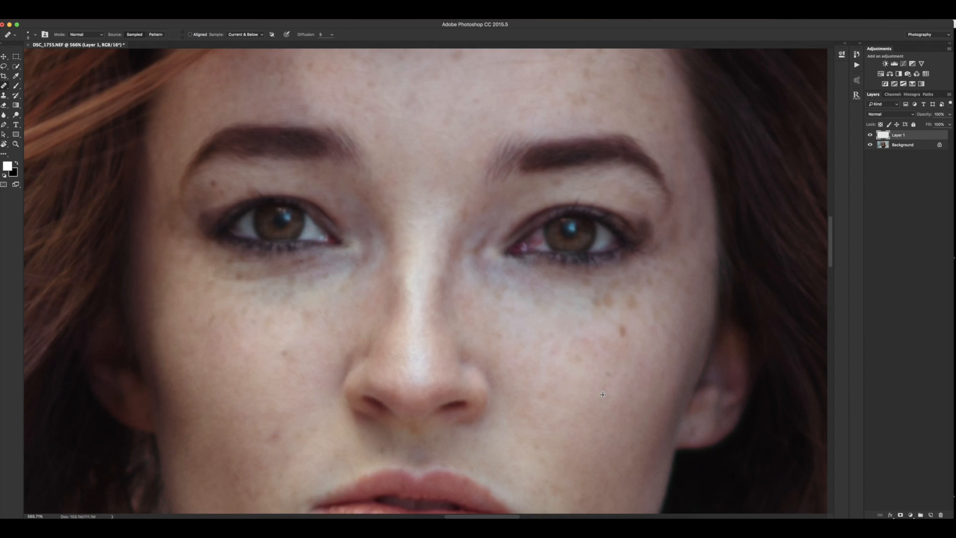
scroll(537, 489, up, 5)
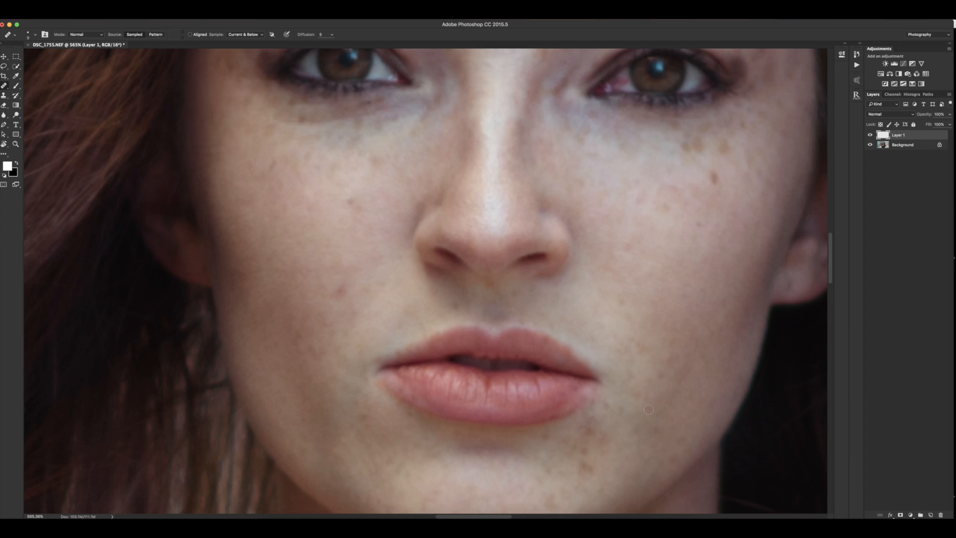
click(647, 408)
Step: Compare the portrait with and without the healing layer, both close up on the face and as a whole
scroll(639, 403, down, 5)
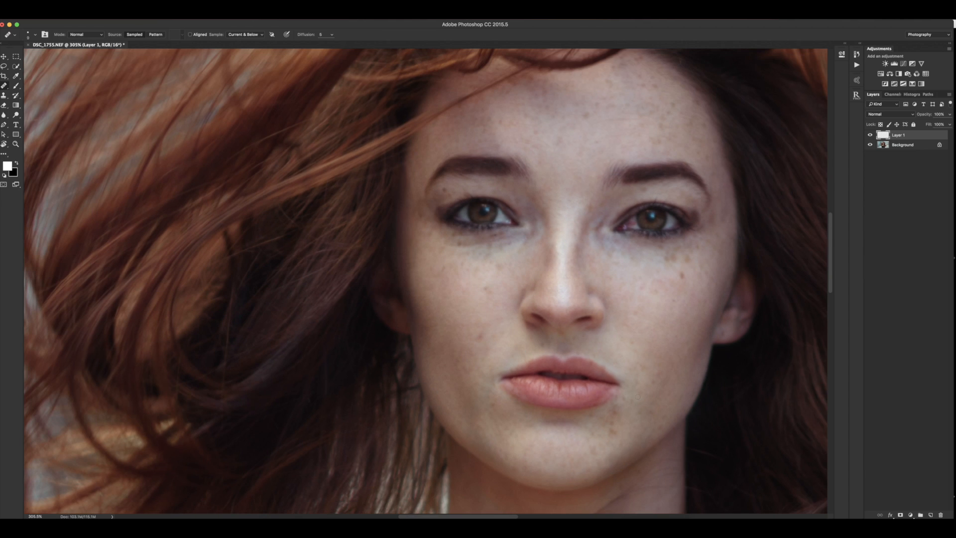
scroll(633, 393, down, 6)
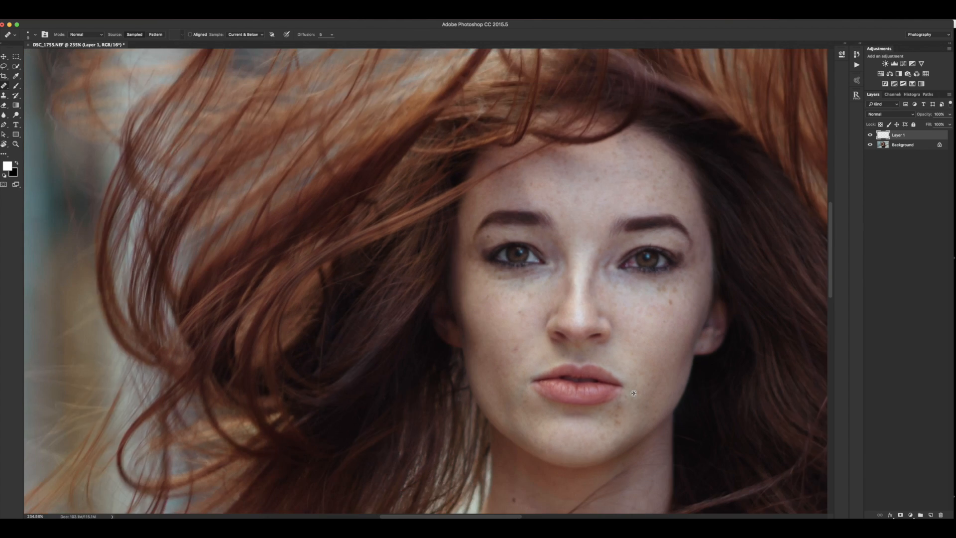
scroll(629, 397, down, 2)
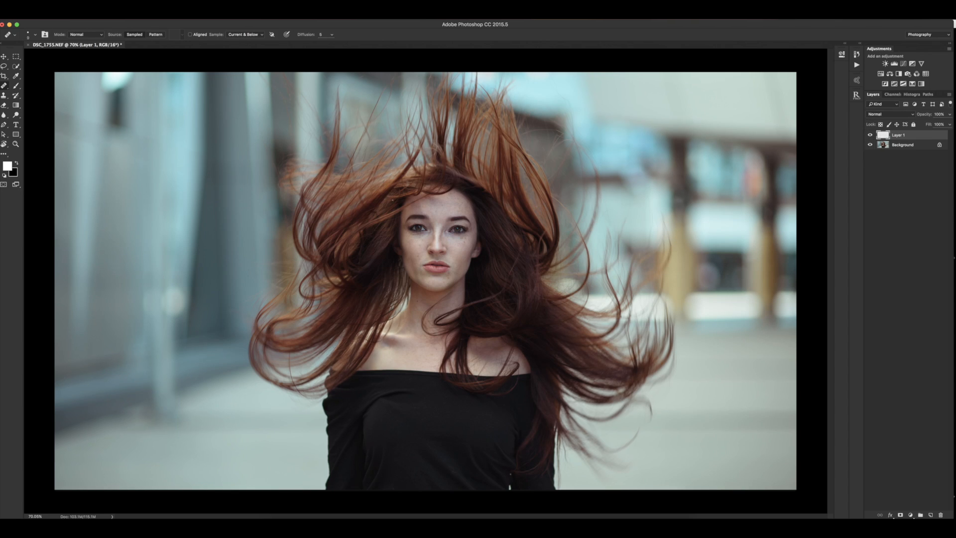
scroll(419, 199, up, 3)
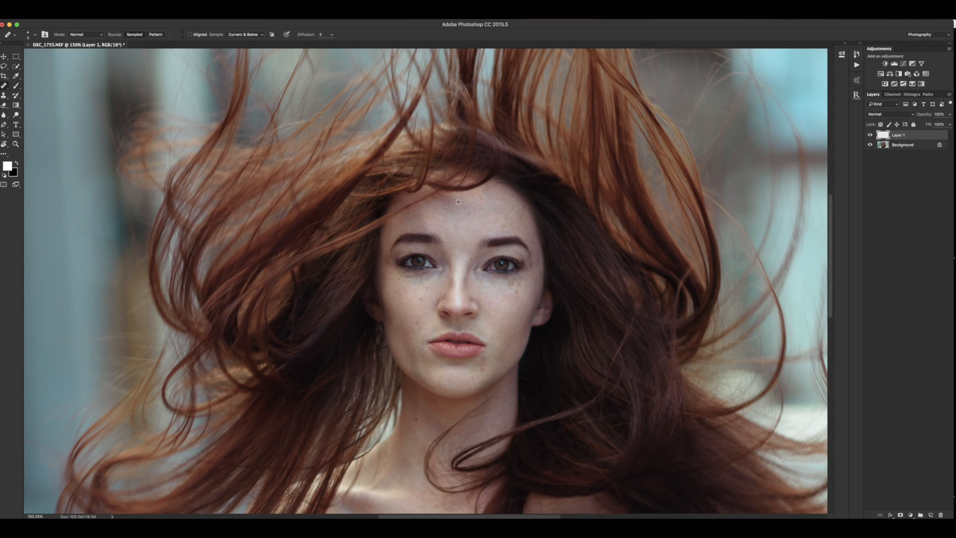
scroll(454, 218, up, 2)
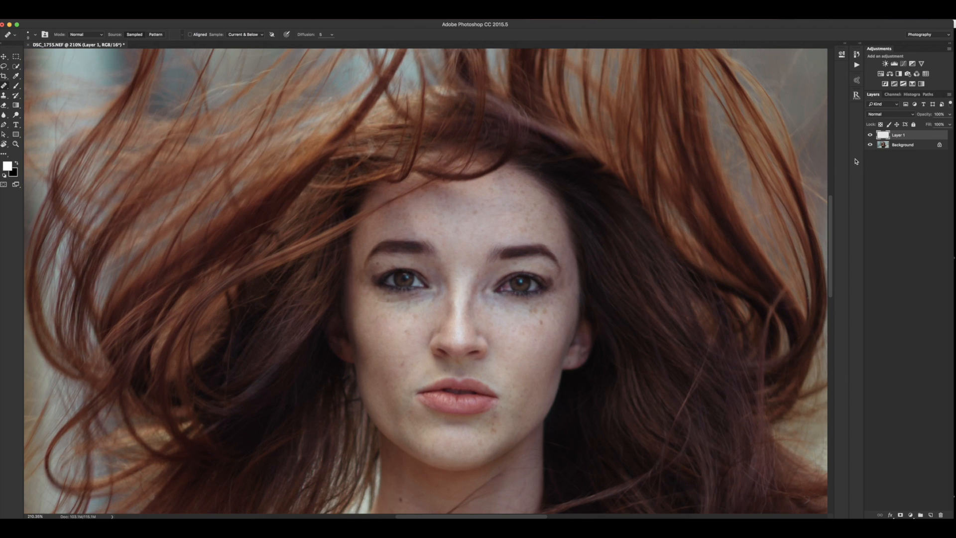
click(870, 134)
click(870, 136)
click(870, 136)
click(870, 137)
click(870, 137)
click(870, 136)
scroll(553, 321, down, 10)
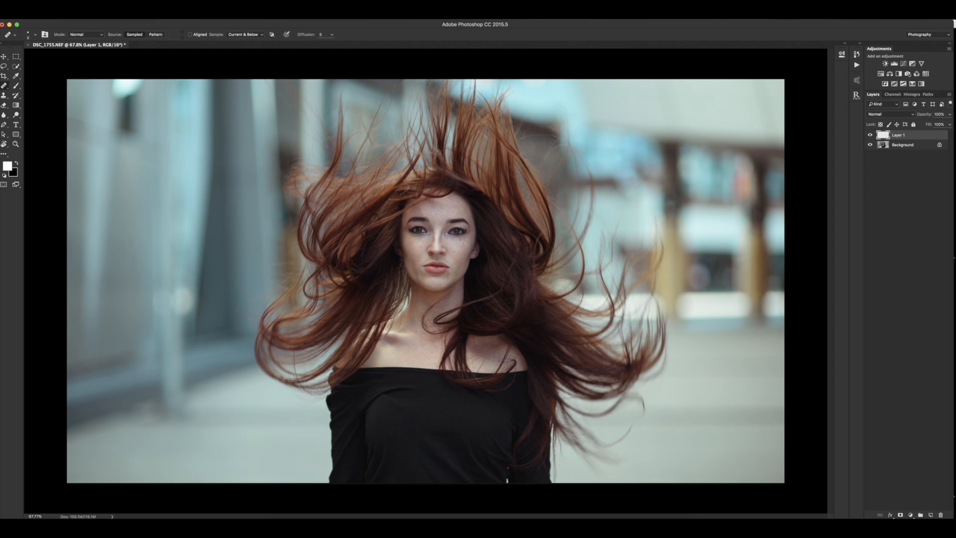
click(637, 527)
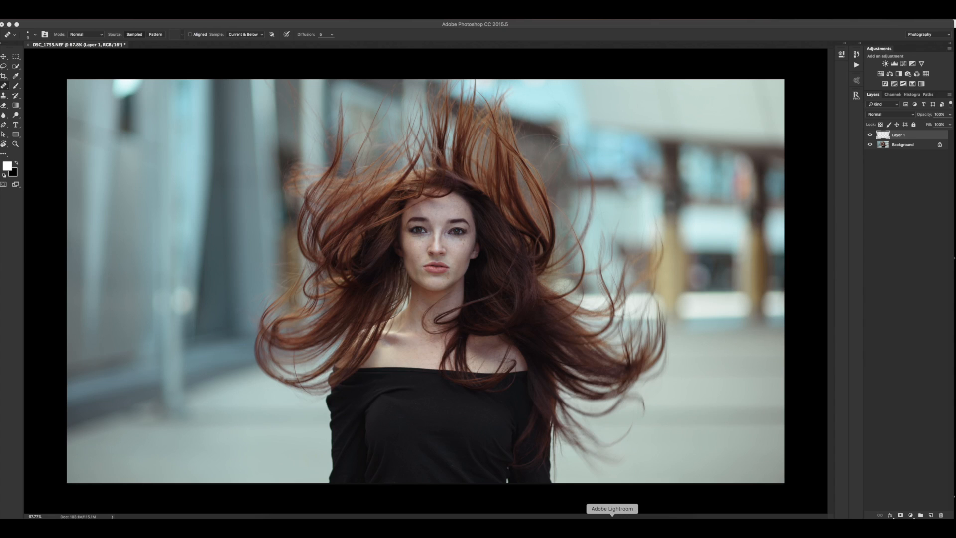
click(611, 527)
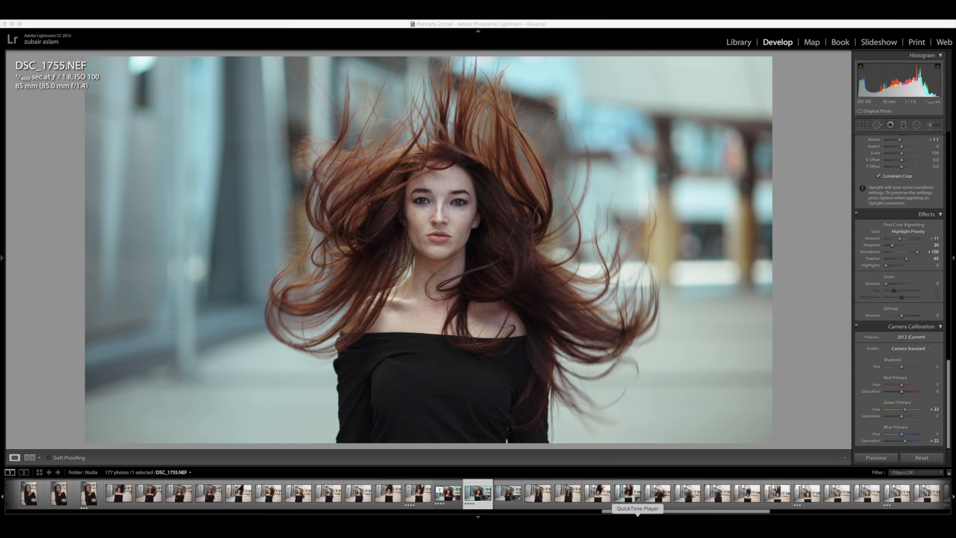
click(561, 527)
click(637, 527)
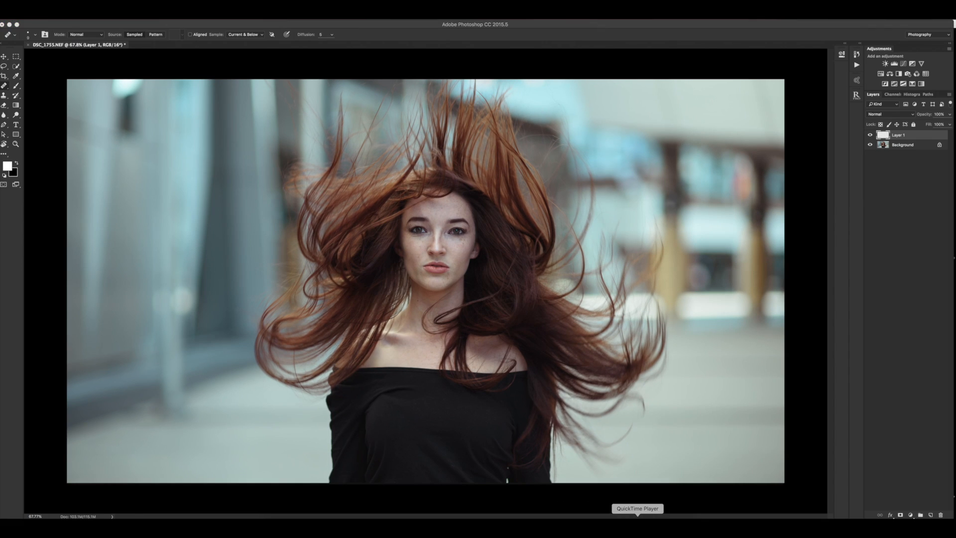
right_click(637, 527)
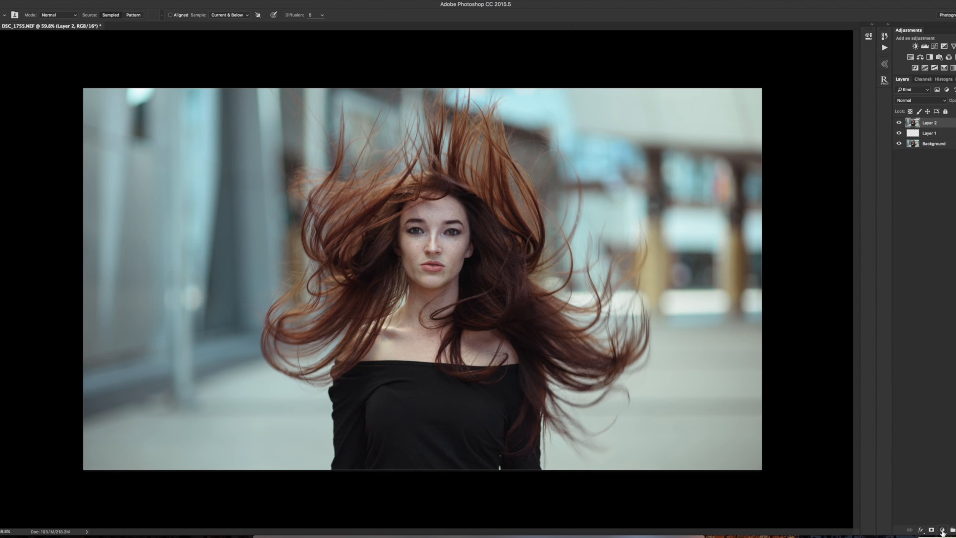
click(943, 530)
click(930, 530)
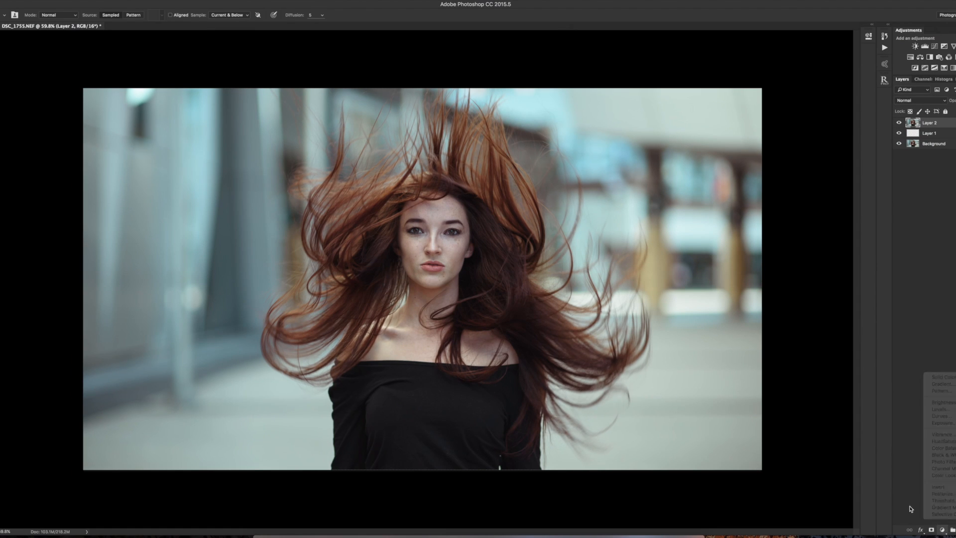
click(930, 529)
key(ctrl+z)
Step: Create a new layer named Dodge n Burn in Soft Light mode, filled with the Soft-Light-neutral color (50% gray)
key(ctrl+shift+n)
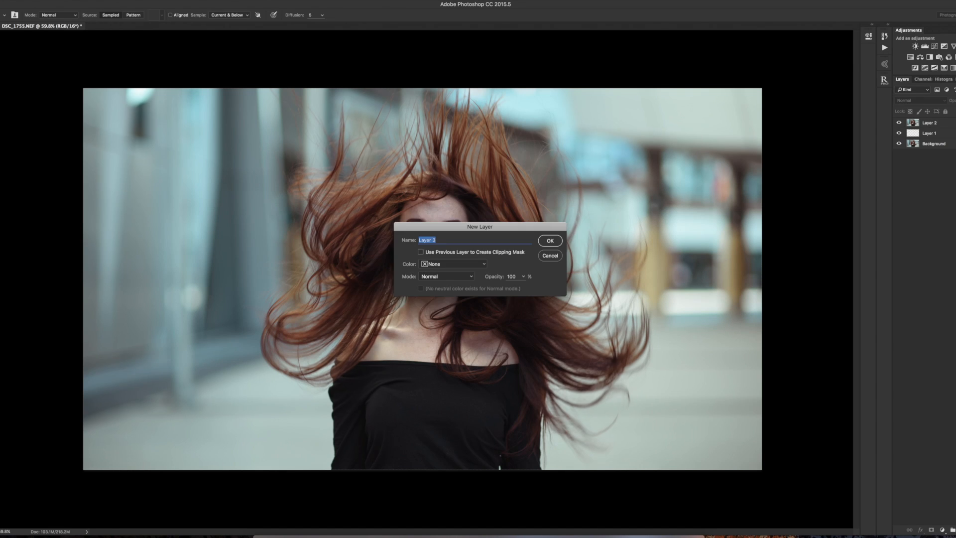
text(DOdgen Burn)
drag(427, 240, 422, 240)
text(o)
click(445, 276)
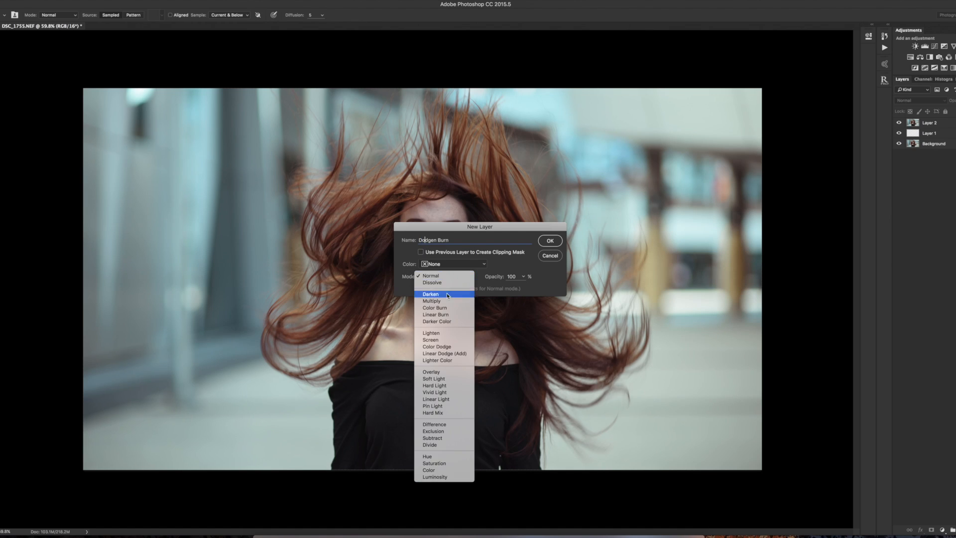
click(431, 378)
click(474, 288)
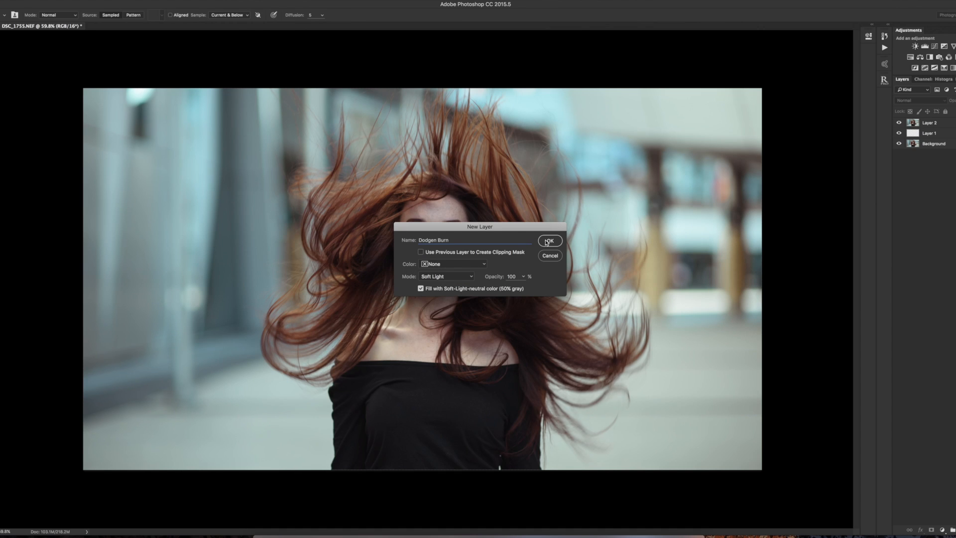
click(432, 239)
triple_click(432, 240)
click(432, 241)
key(Return)
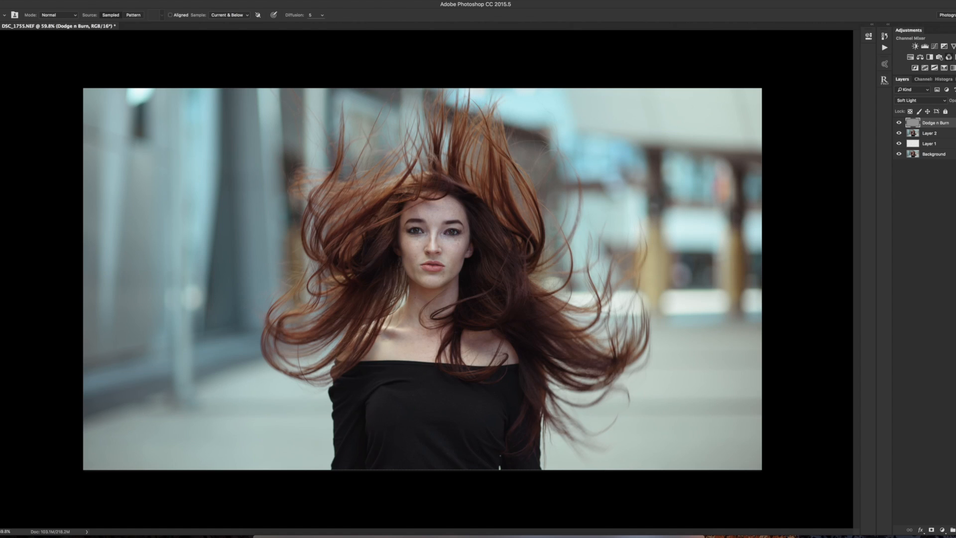
Step: Add a monochrome Channel Mixer adjustment above the Dodge n Burn layer, with Red at -28 and Blue at +78
click(949, 57)
click(769, 75)
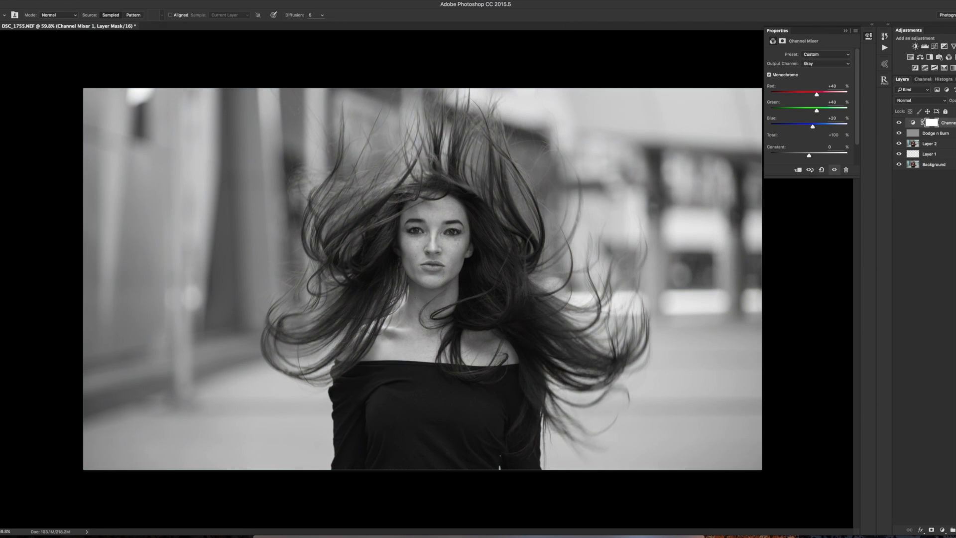
drag(816, 94, 804, 93)
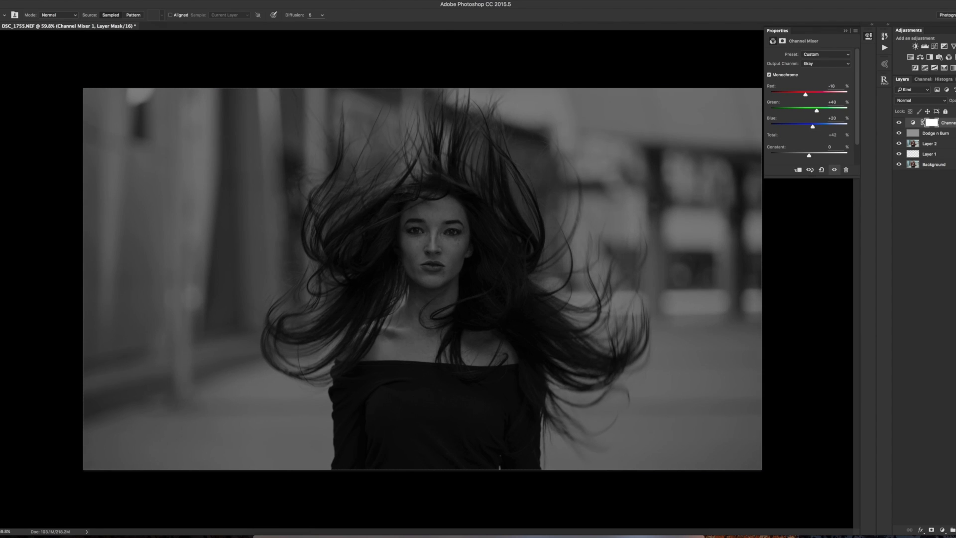
drag(812, 126, 824, 134)
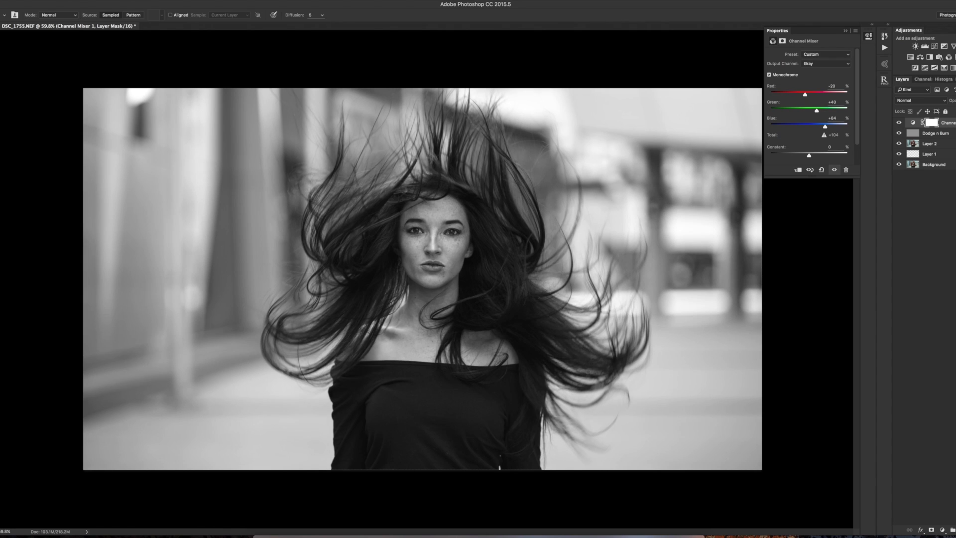
drag(805, 94, 803, 94)
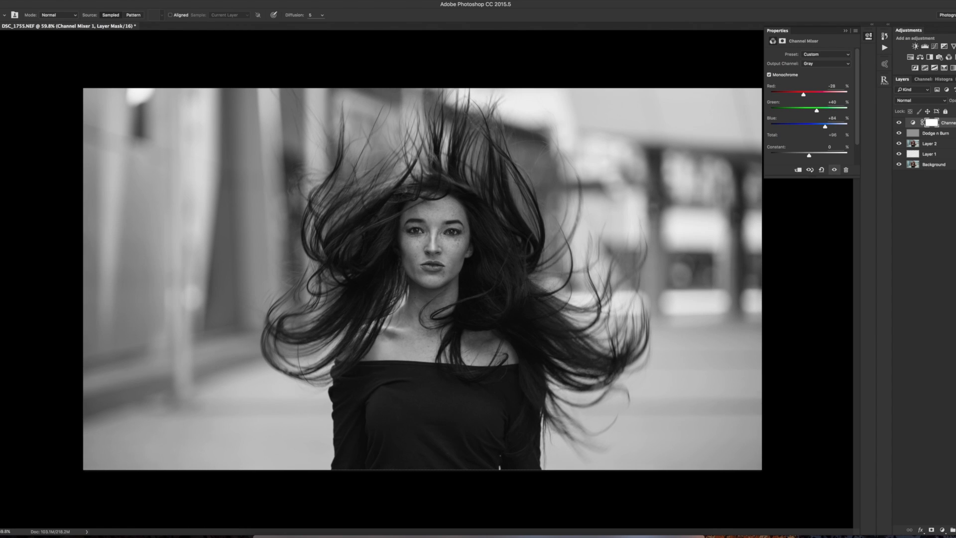
drag(825, 126, 822, 126)
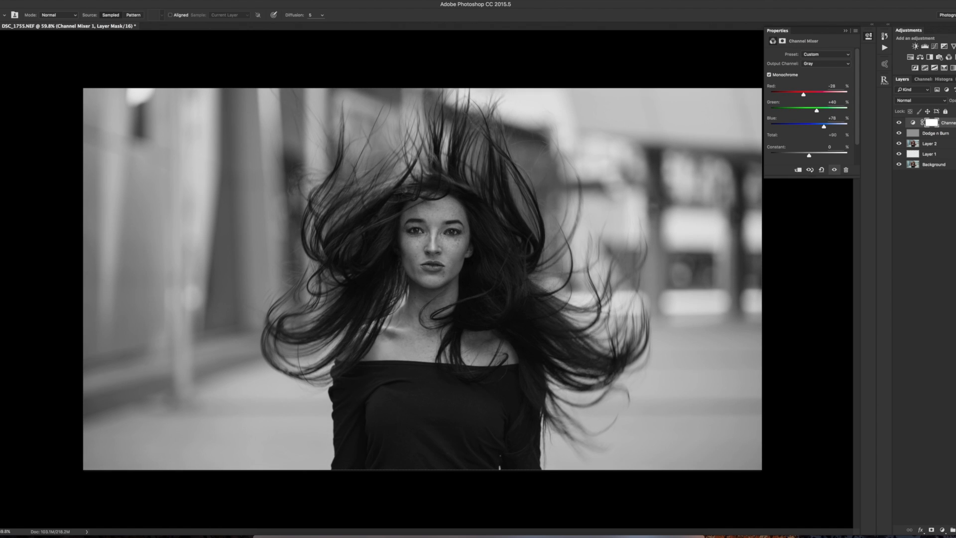
click(845, 30)
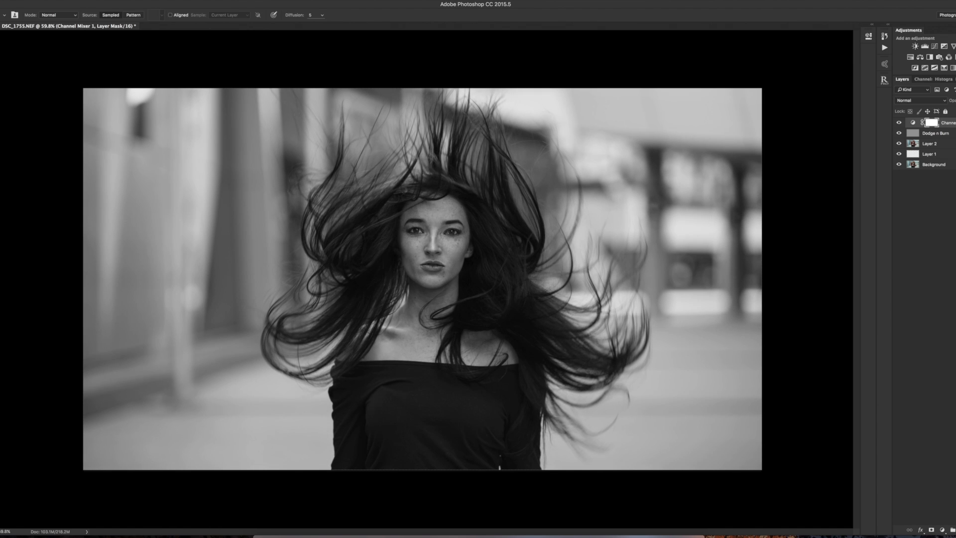
Step: On the Dodge n Burn layer, even out the skin tones of the forehead and upper face with a 5% opacity Brush
click(935, 133)
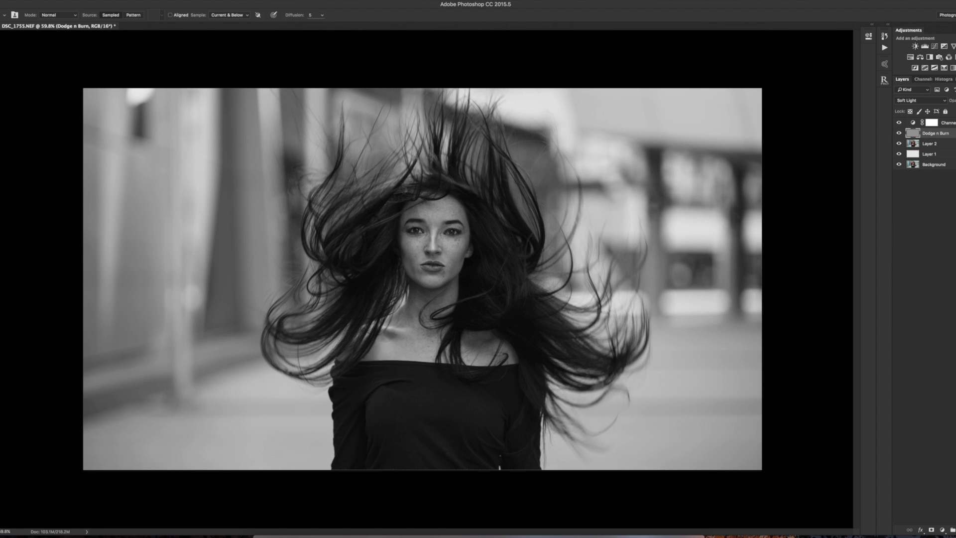
scroll(438, 231, up, 10)
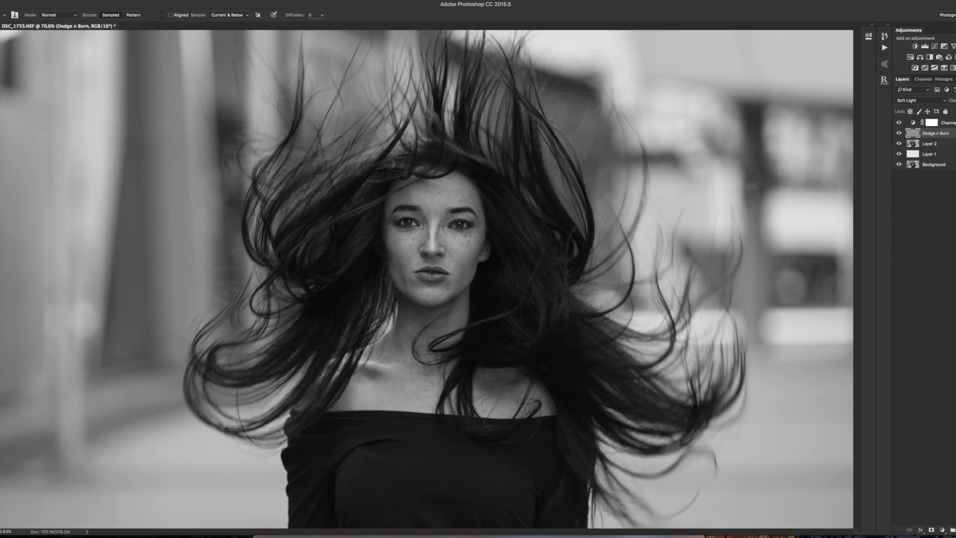
scroll(422, 244, up, 3)
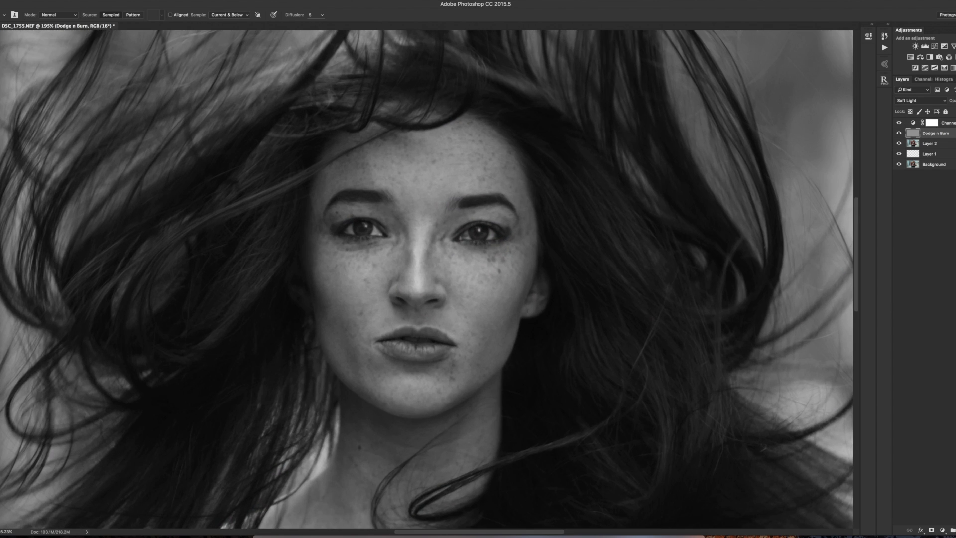
scroll(408, 264, up, 2)
key(b)
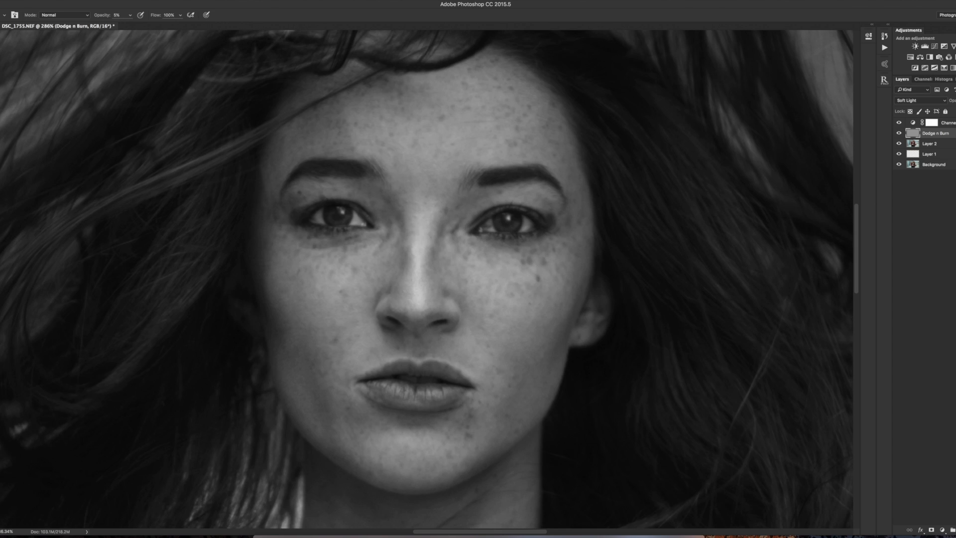
scroll(400, 253, up, 5)
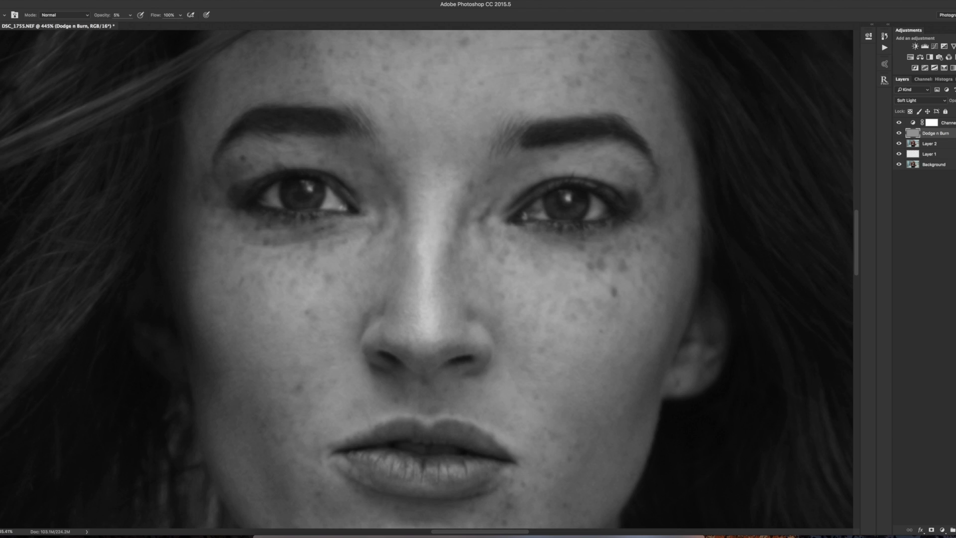
scroll(428, 279, up, 4)
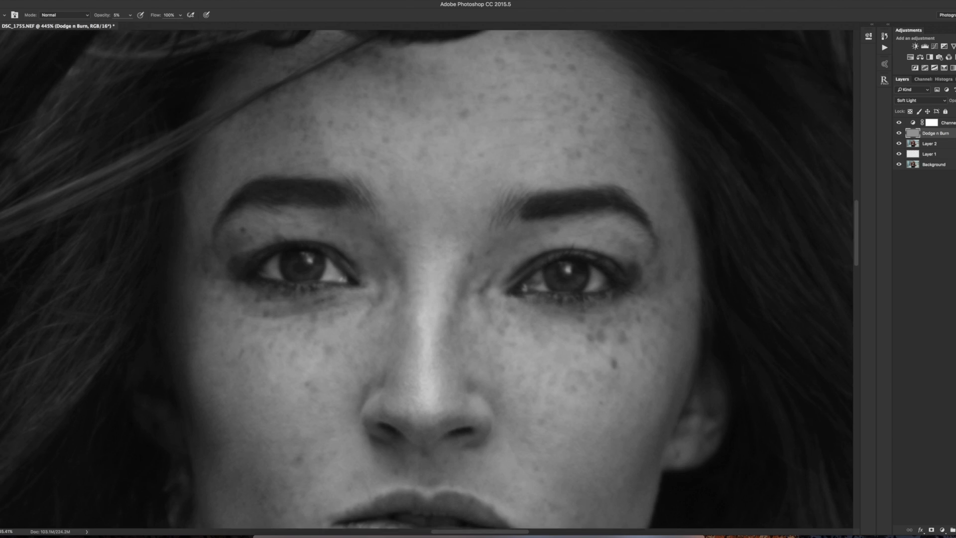
scroll(428, 278, down, 1)
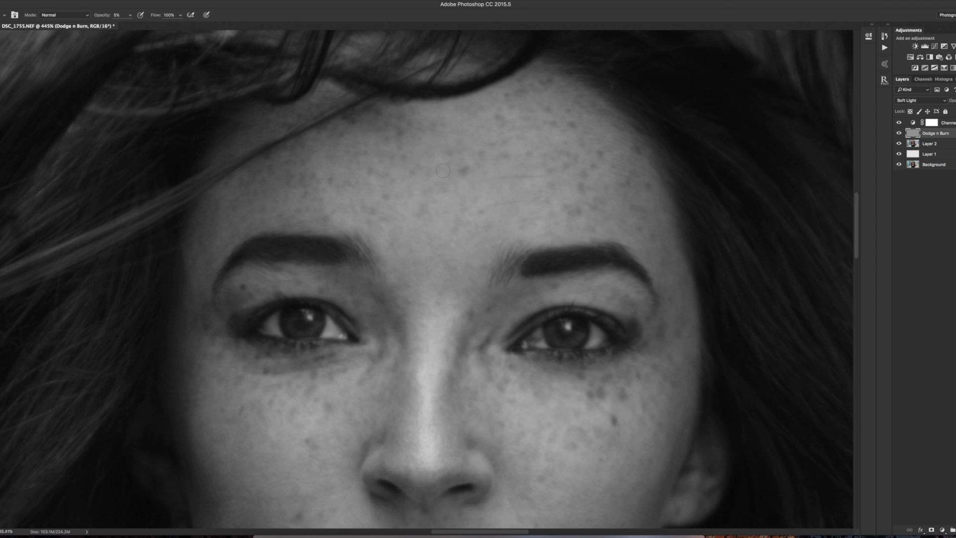
scroll(426, 278, down, 5)
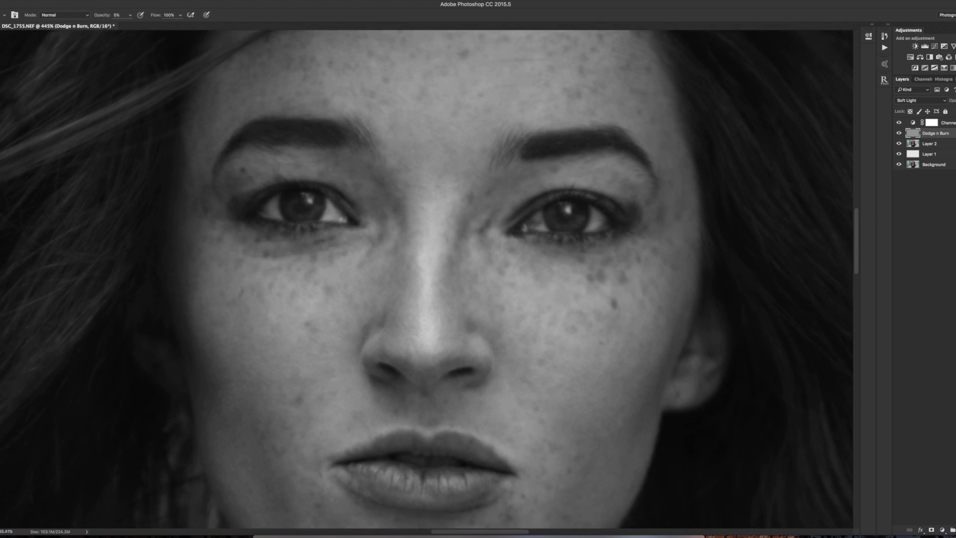
Step: Continue brushing at 5% opacity on the Dodge n Burn layer over the cheeks and the skin around the mouth
scroll(426, 279, down, 1)
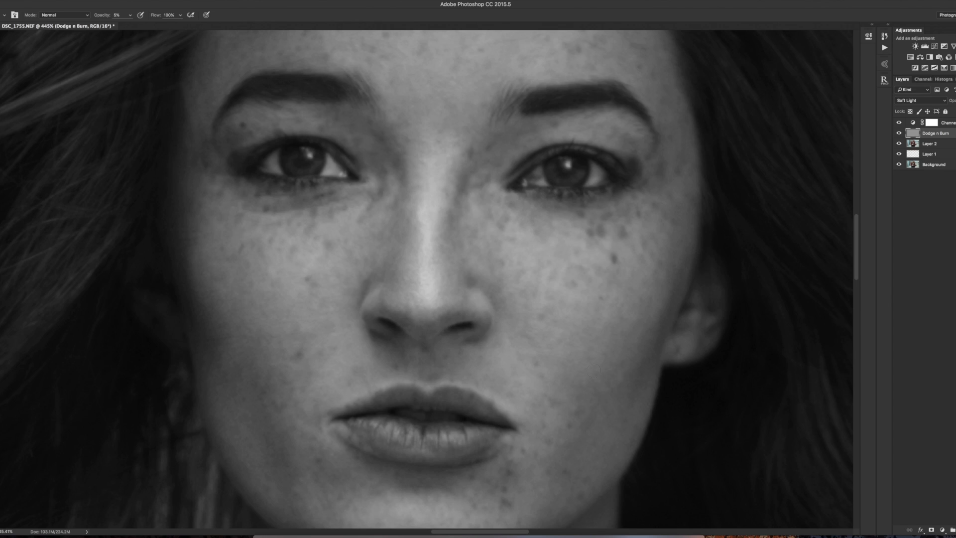
mouse_move(573, 385)
mouse_down()
mouse_move(642, 389)
mouse_move(624, 341)
mouse_move(653, 310)
mouse_move(590, 408)
mouse_move(563, 416)
mouse_up()
mouse_move(397, 355)
mouse_down()
mouse_move(381, 361)
mouse_move(398, 363)
mouse_up()
scroll(596, 299, down, 5)
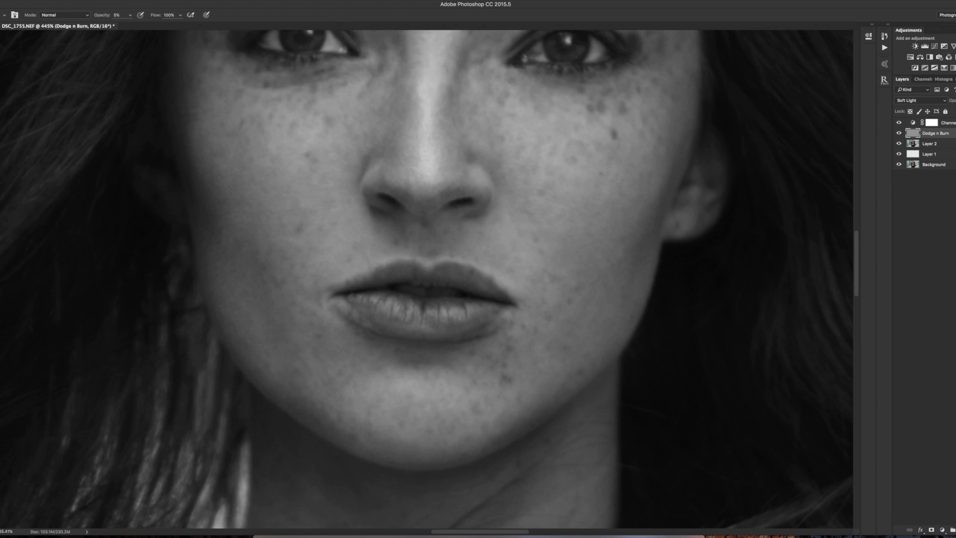
scroll(246, 121, up, 3)
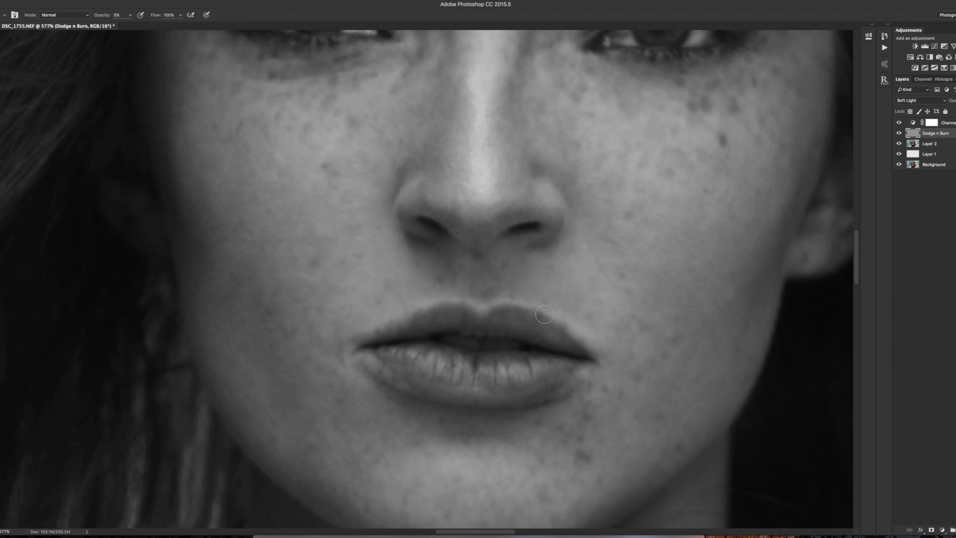
scroll(557, 358, down, 3)
scroll(572, 398, up, 2)
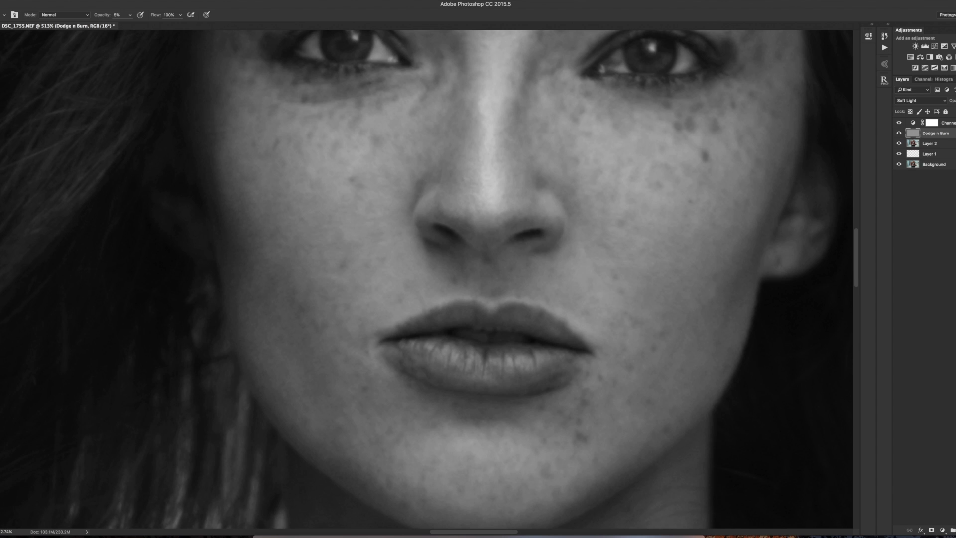
Step: Examine the skin tones of the chin, neck and collarbone close up and in the wider portrait
key(ctrl+0)
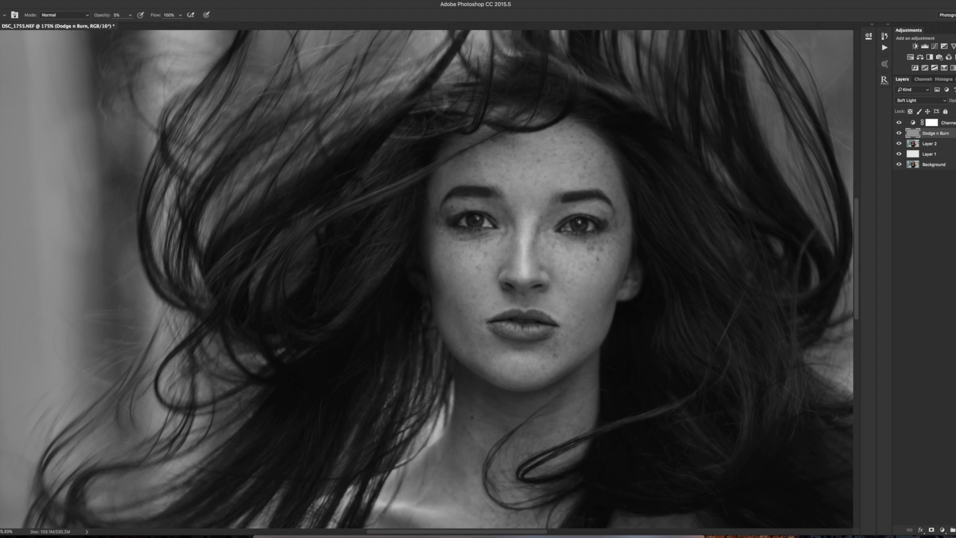
scroll(575, 447, up, 10)
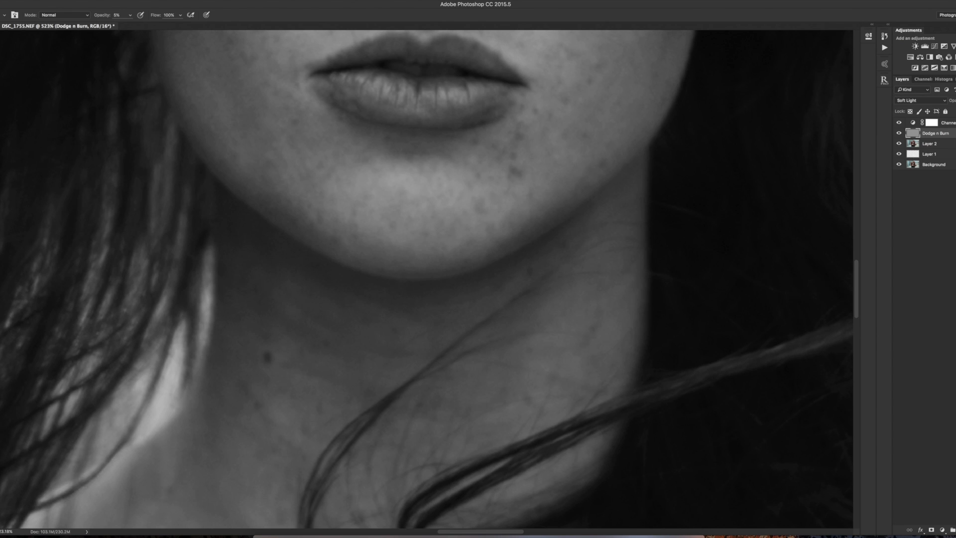
scroll(548, 381, down, 3)
scroll(370, 421, down, 3)
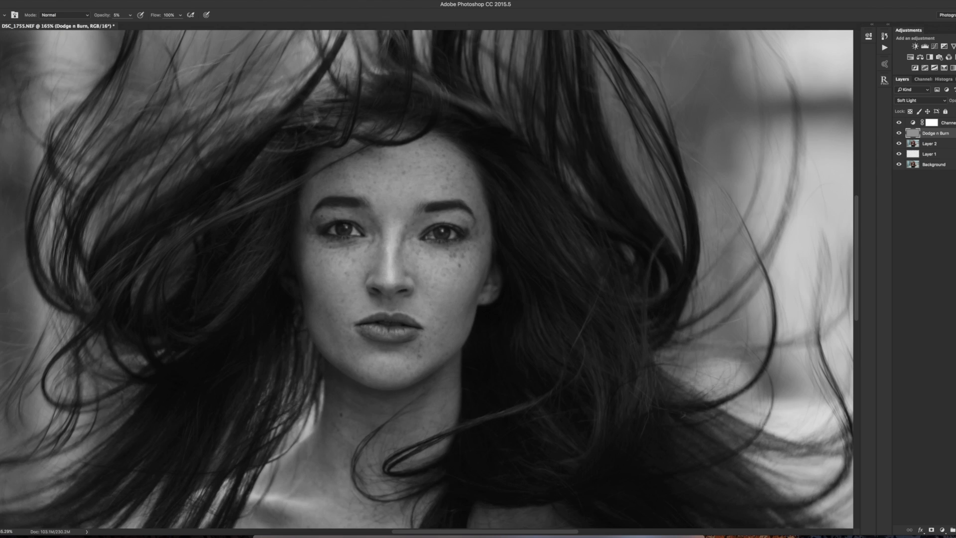
scroll(334, 449, up, 3)
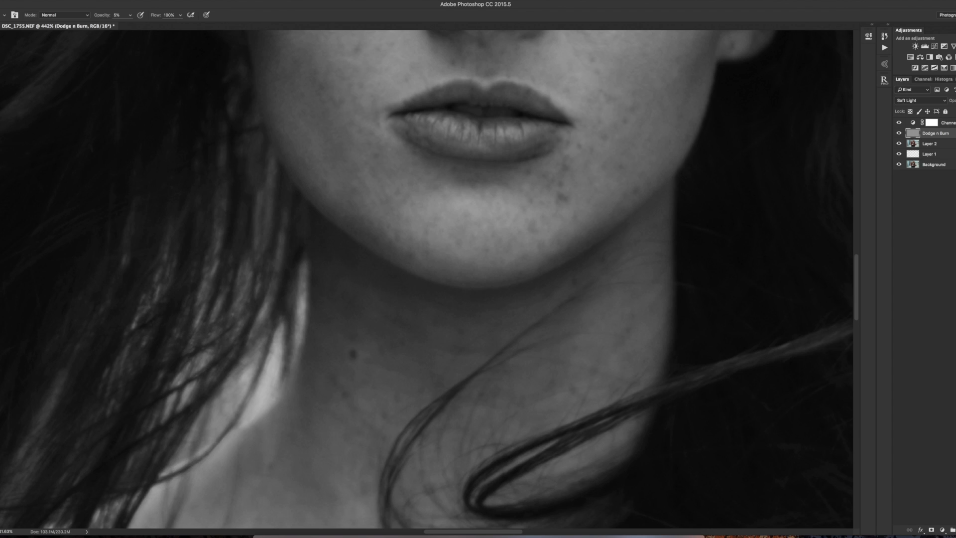
scroll(719, 314, down, 10)
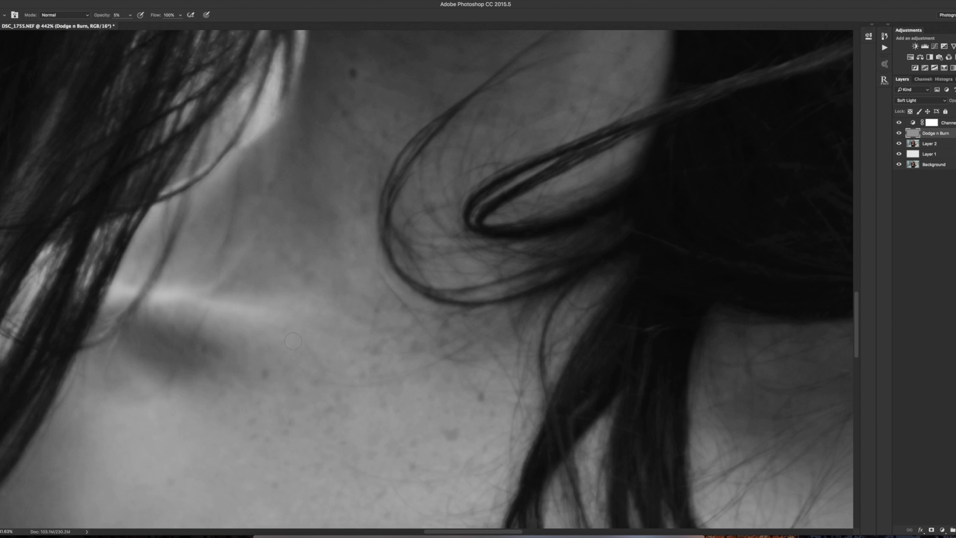
scroll(291, 336, down, 10)
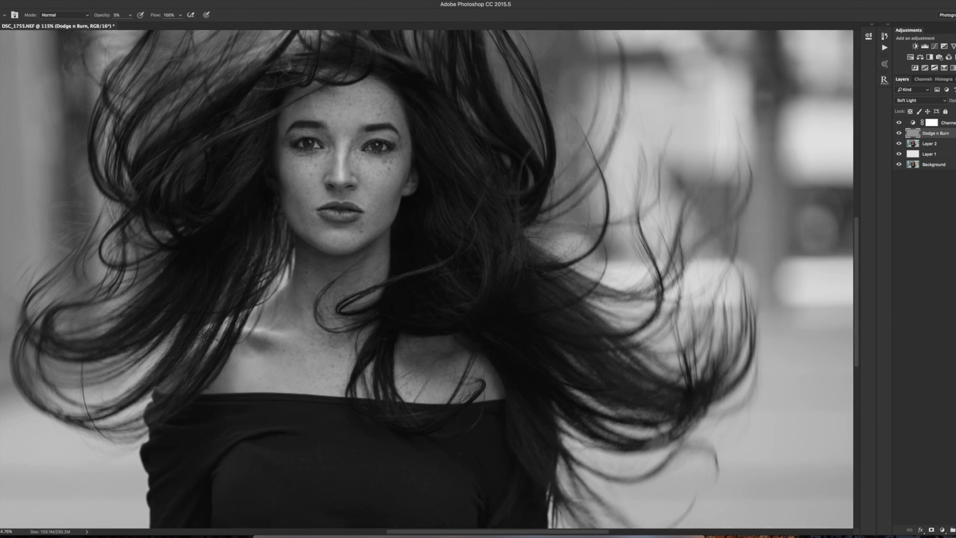
Step: Compare the portrait with and without the Dodge n Burn layer, leaving the layer shown
scroll(417, 212, up, 5)
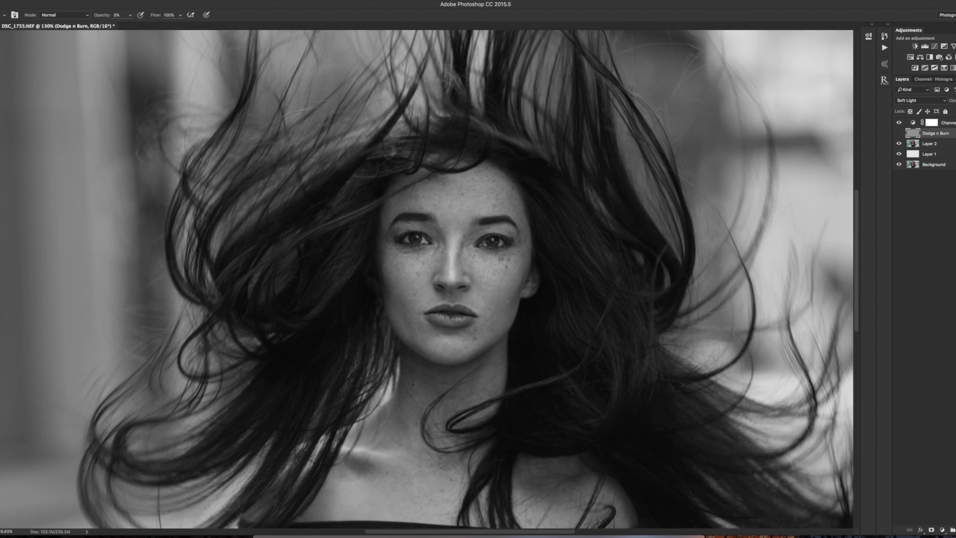
click(899, 133)
click(898, 133)
click(899, 133)
scroll(440, 238, up, 6)
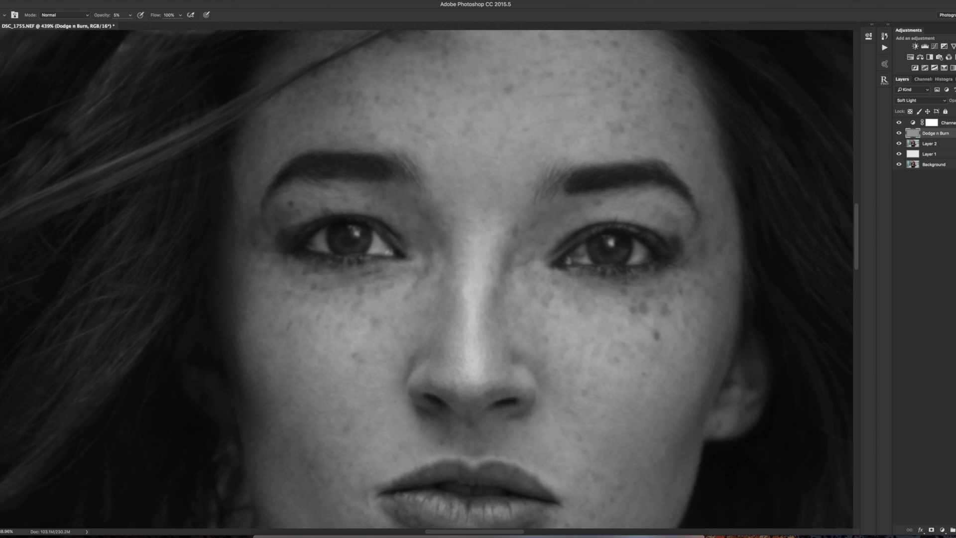
Step: Compare the wider portrait with and without the Dodge n Burn layer, leaving the layer shown
scroll(451, 282, down, 8)
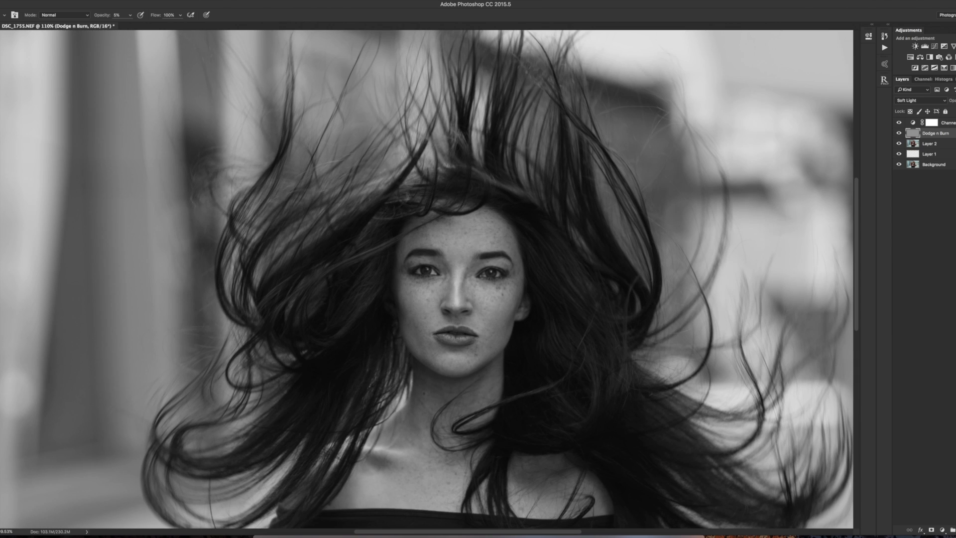
scroll(451, 281, down, 3)
scroll(452, 282, up, 4)
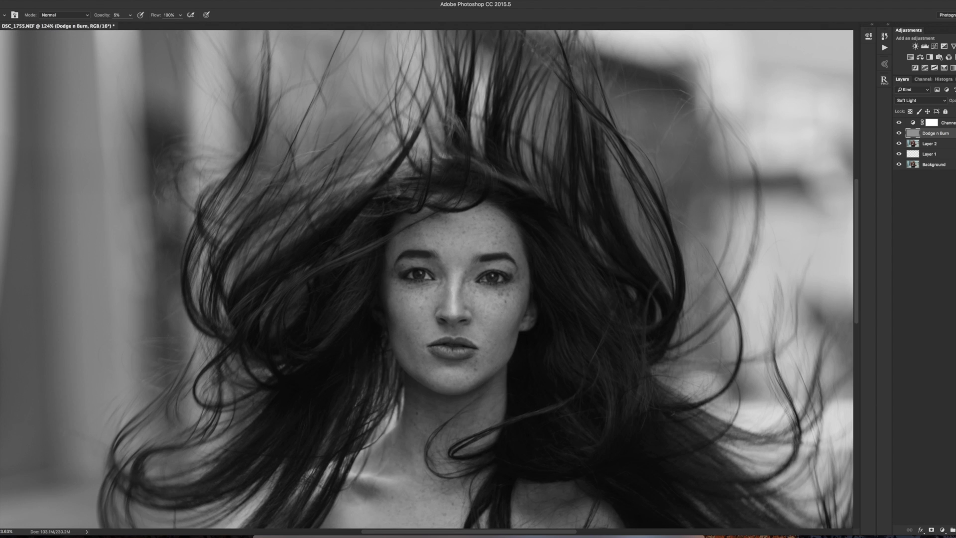
click(898, 133)
click(898, 133)
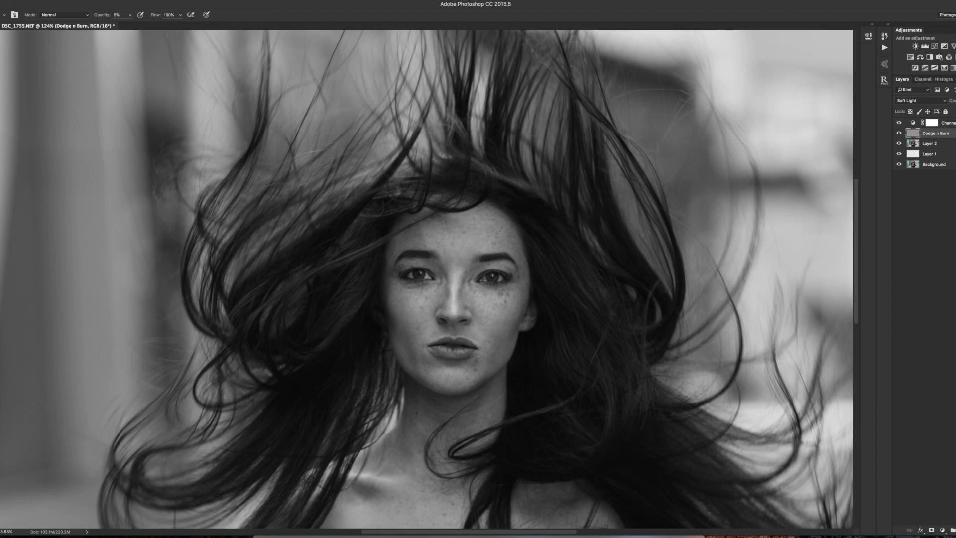
Step: Hide the black-and-white Channel Mixer adjustment layer to view the whole portrait in color
click(898, 133)
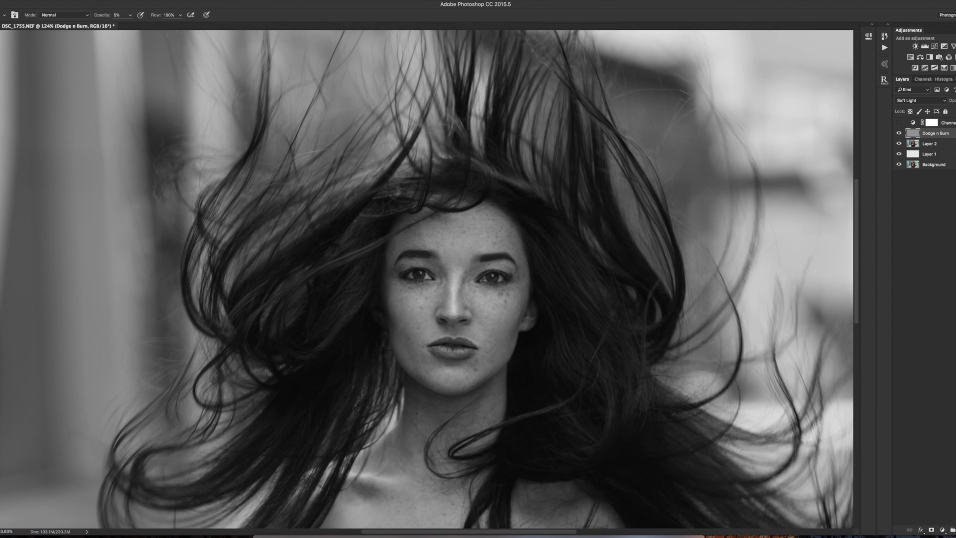
key(super+0)
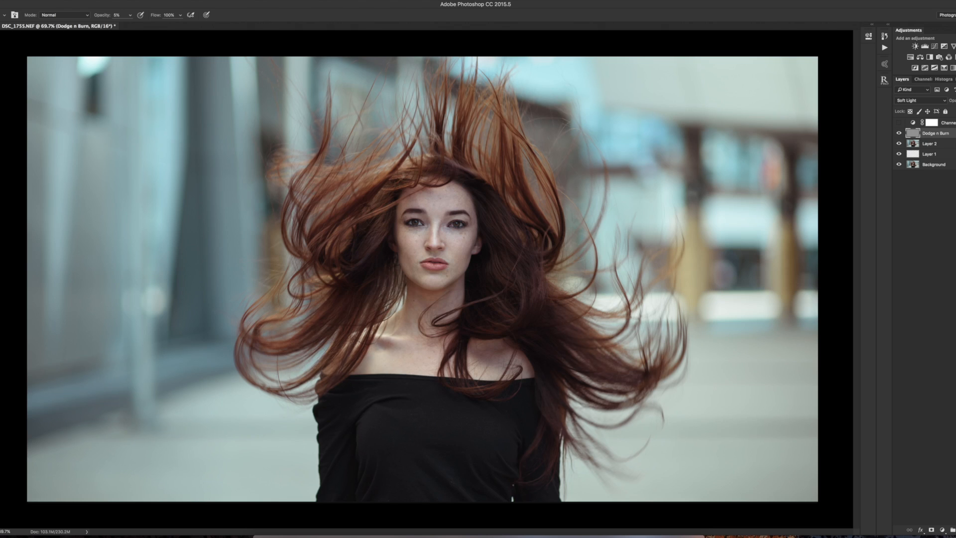
Step: Create a Soft Light layer filled with 50% gray, named "COntouring adn yes still whatever you feel like", above Dodge n Burn
key(shift+super+n)
click(449, 278)
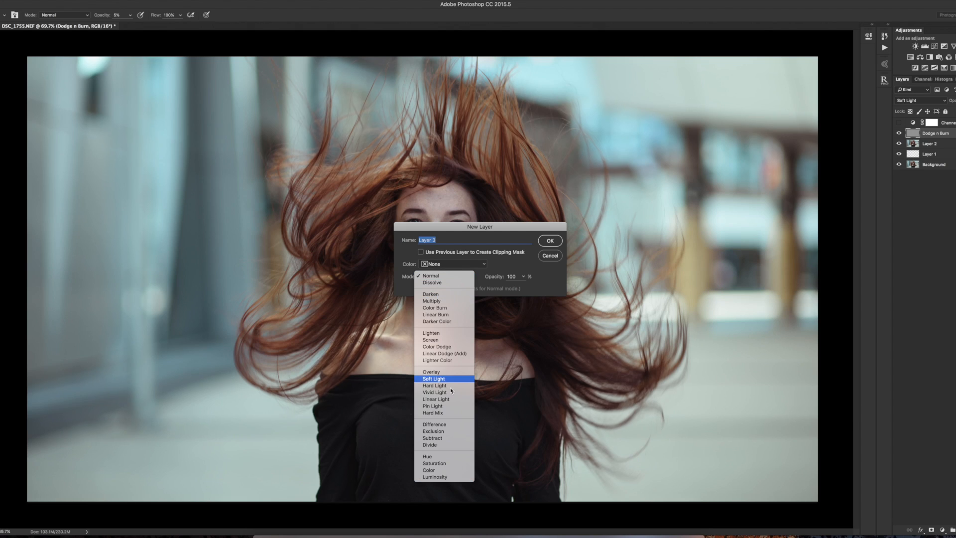
click(433, 351)
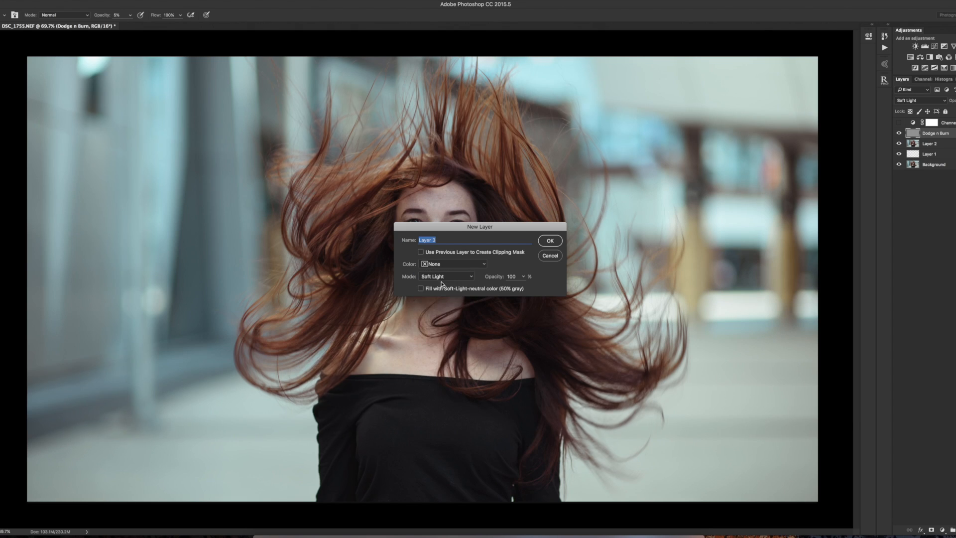
click(437, 290)
click(456, 240)
drag(456, 239, 416, 240)
text(COntouring adn yes still whatever you feel like)
click(549, 241)
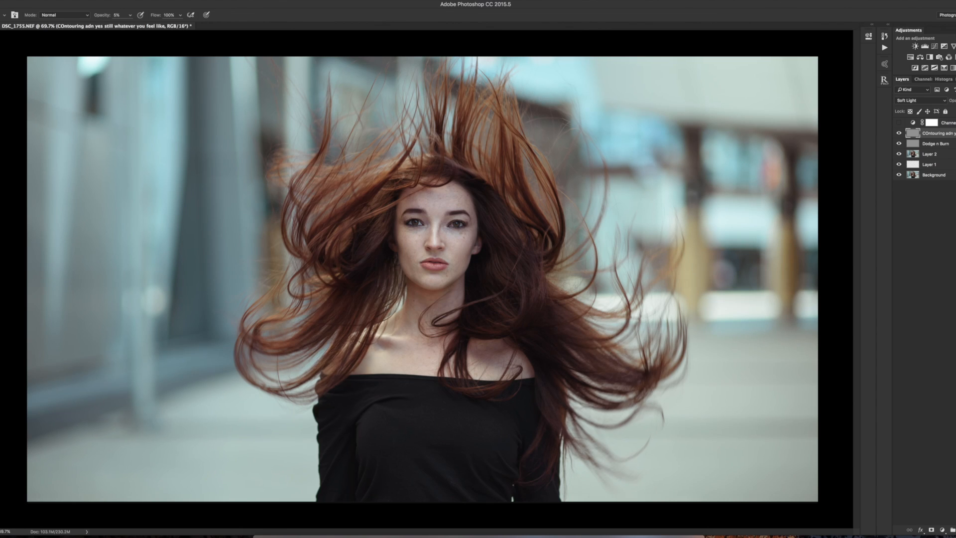
Step: Contour the face on the new Soft Light layer with 5% opacity Brush strokes over the cheeks, adapting the brush size
key(bracketright)
key(bracketright)
key(bracketright)
key(bracketright)
key(bracketright)
key(bracketright)
key(bracketright)
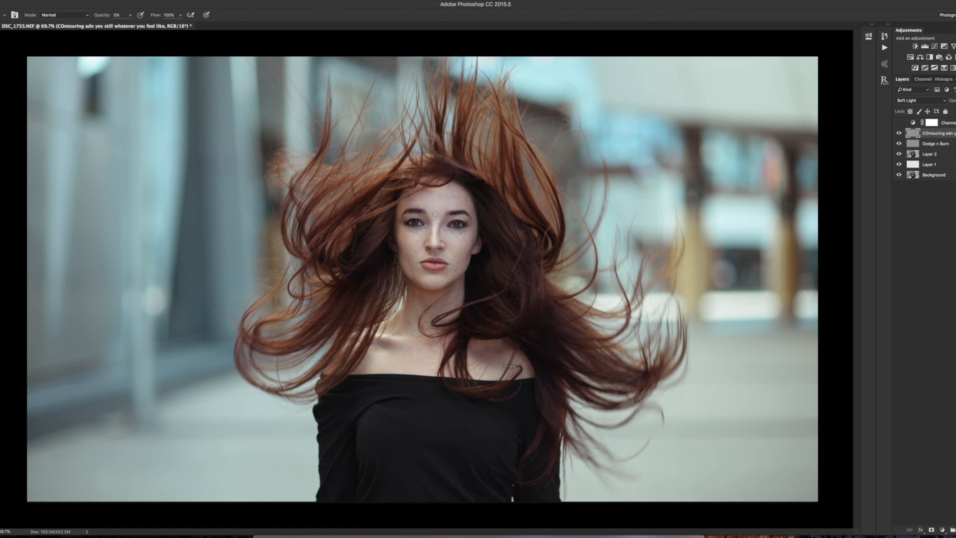
key(])
key(])
key(])
key(])
key(])
key(])
key(])
drag(464, 239, 477, 232)
key([)
key([)
key([)
key([)
drag(409, 238, 398, 235)
key([)
key([)
key([)
key([)
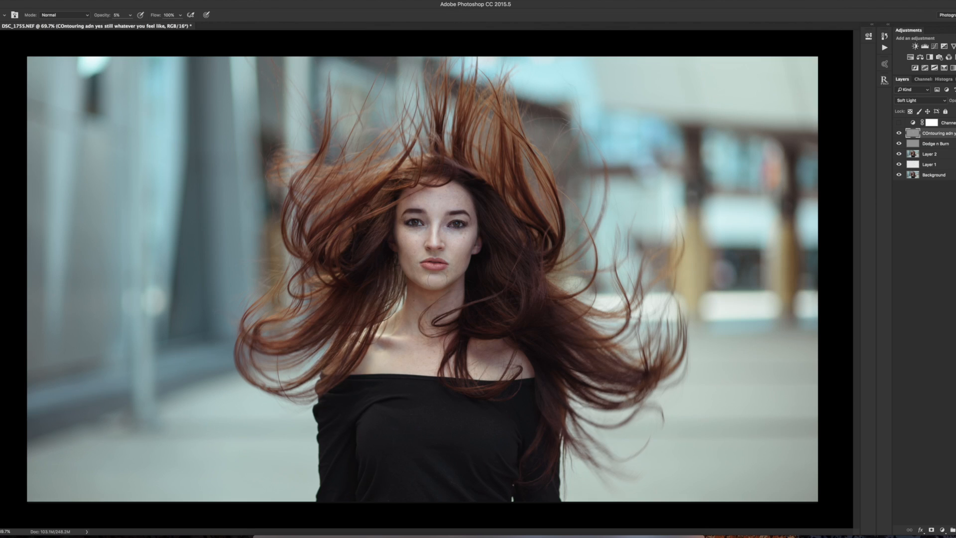
key([)
key([)
key([)
key([)
Step: Brush over the collarbone and bare shoulder at 5% opacity on the contouring layer
scroll(397, 352, up, 3)
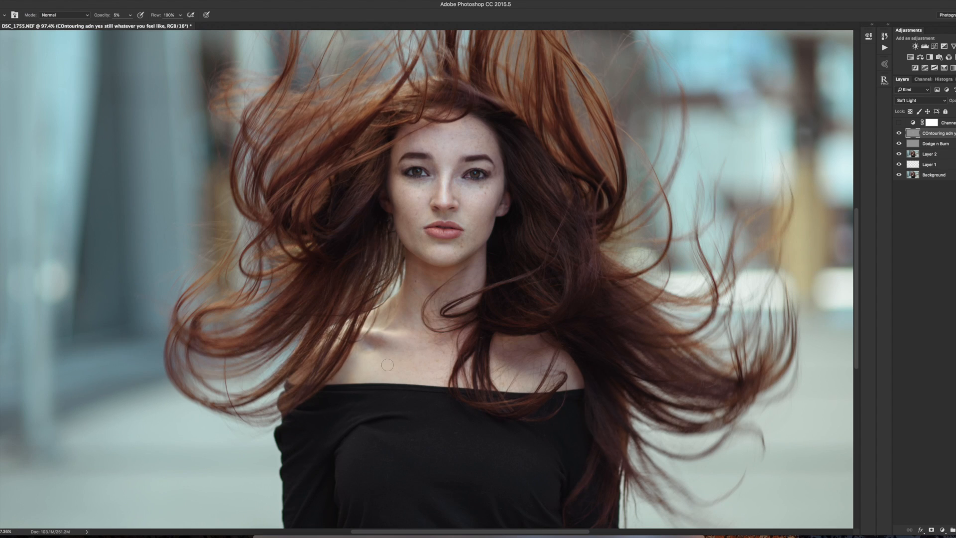
mouse_move(400, 332)
mouse_down()
mouse_move(415, 342)
mouse_move(427, 333)
mouse_up()
drag(577, 367, 577, 377)
Step: Contour the side of the face below the ear at 5% opacity, varying the brush size to suit each area
key([)
key([)
key([)
key([)
key([)
key([)
key(])
key(])
key([)
key([)
key([)
key([)
key(])
key(])
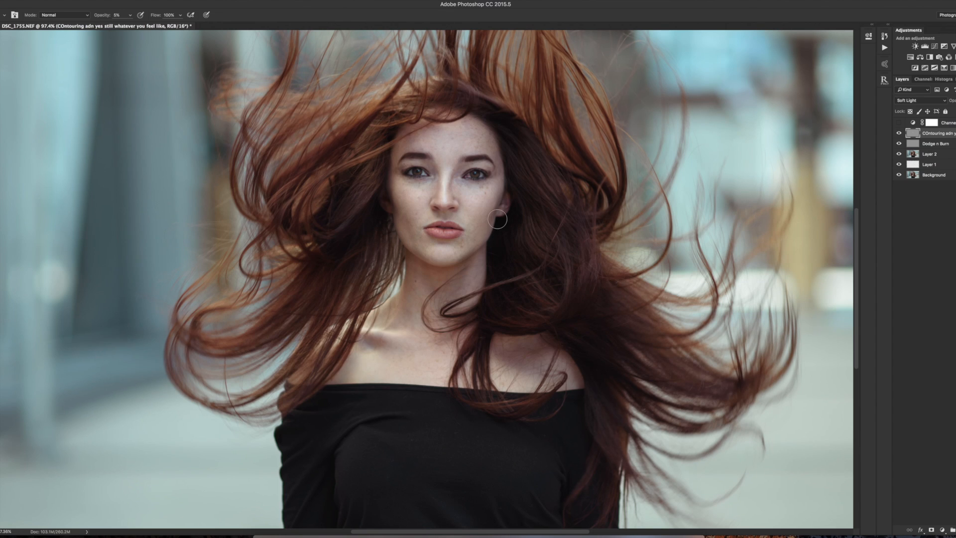
Step: Refine the contouring of the lower face and around the mouth with a smaller 5% opacity Brush
key([)
key([)
key(])
key(])
key([)
key([)
key(])
key(])
key([)
key([)
scroll(455, 234, up, 3)
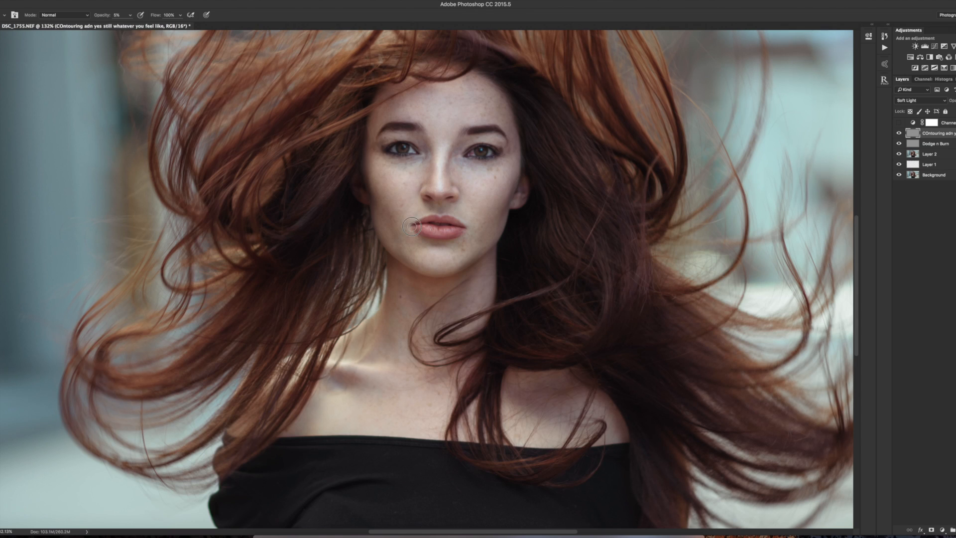
key([)
key([)
key([)
Step: Compare the whole portrait with and without the contouring layer, leaving the layer shown
scroll(466, 231, down, 8)
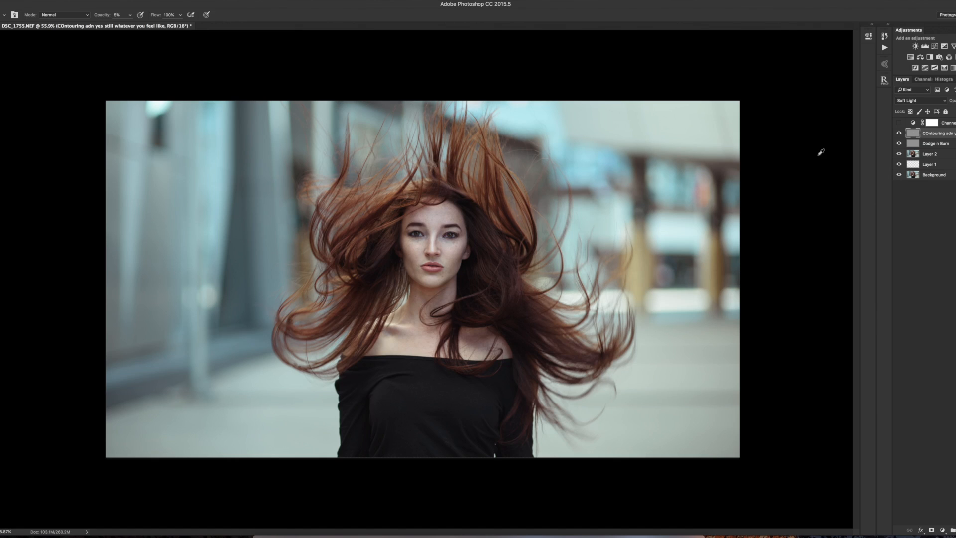
click(899, 133)
click(899, 133)
click(898, 133)
click(898, 133)
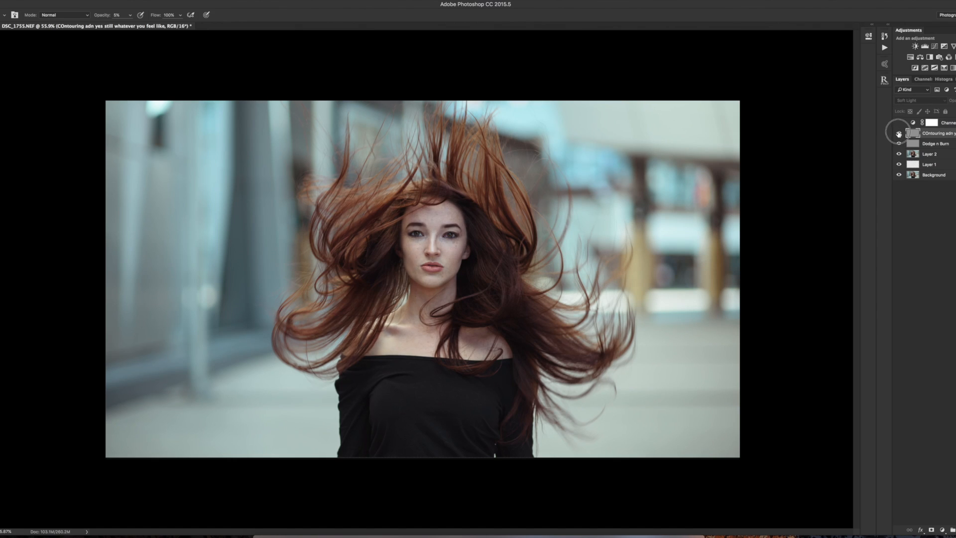
click(899, 133)
click(898, 134)
click(898, 134)
click(898, 133)
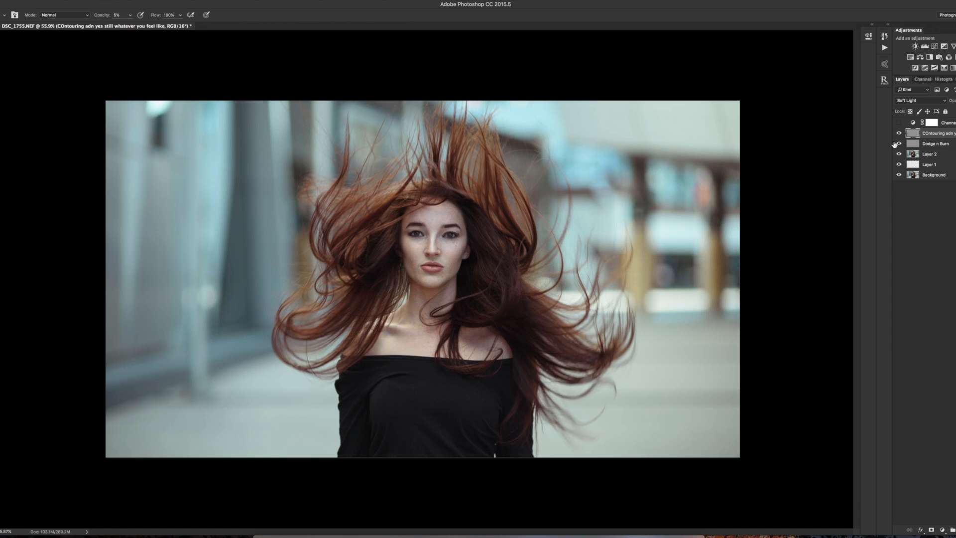
Step: Group the contouring and Dodge n Burn layers into a group named DodgenBurn
click(949, 144)
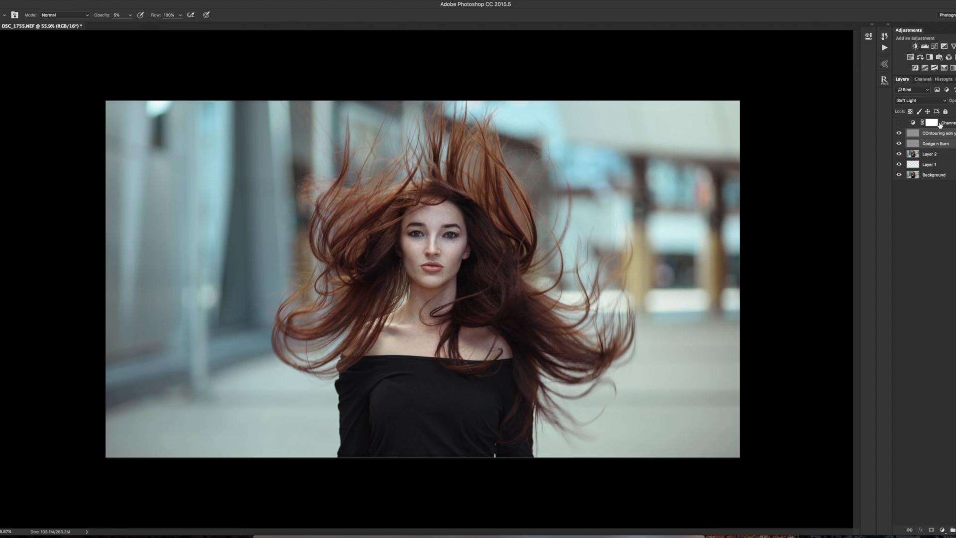
right_click(938, 135)
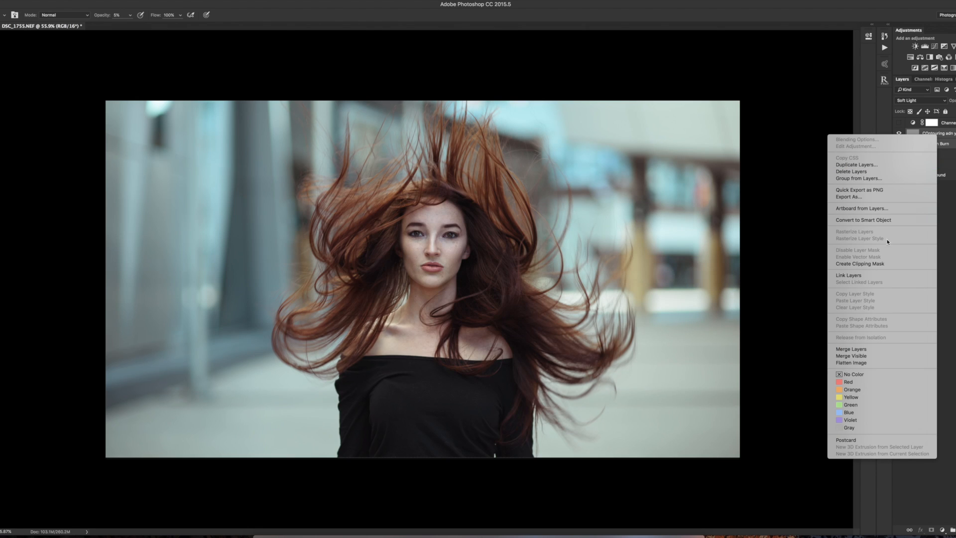
click(880, 178)
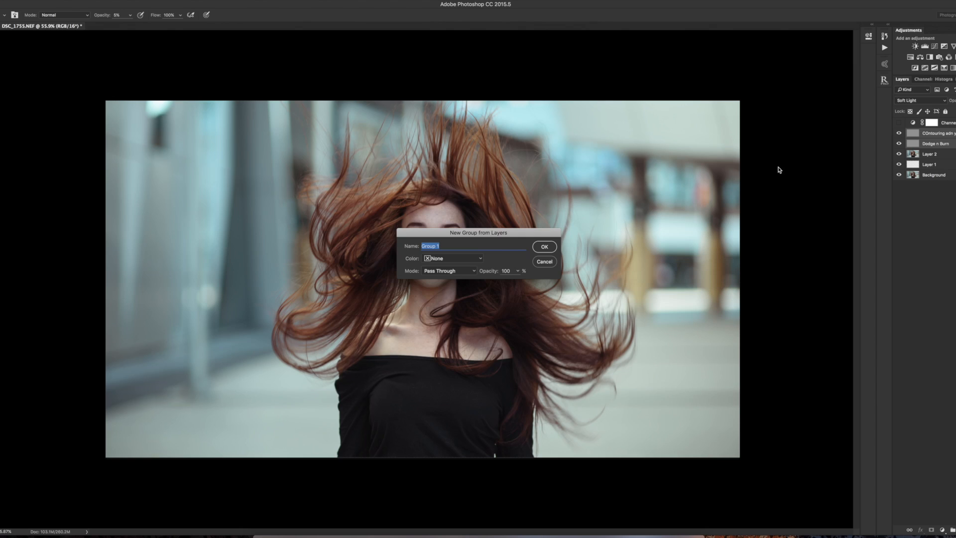
text(DodgenBurn)
key(Return)
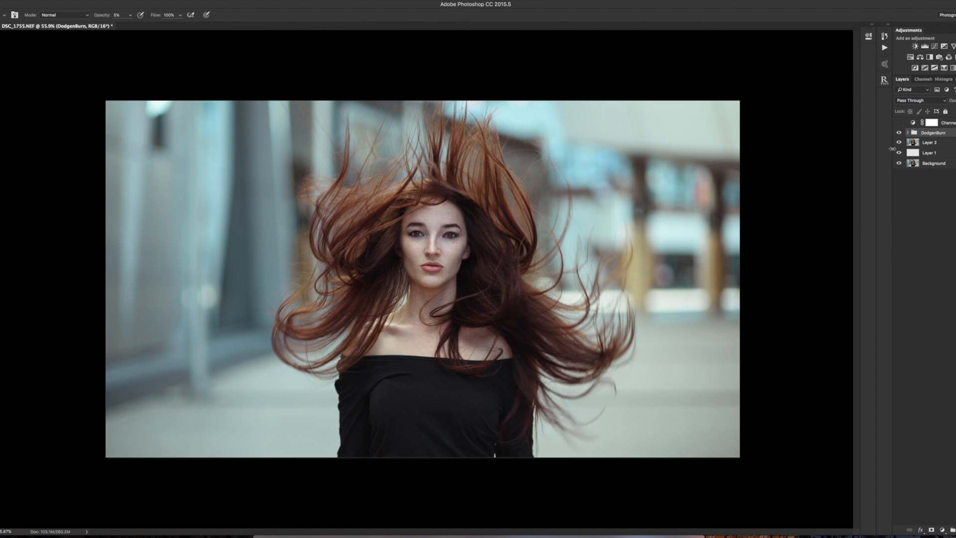
Step: Compare the portrait with and without the DodgenBurn group, leaving it shown, and examine the face closer up
click(899, 133)
click(899, 133)
click(899, 132)
click(898, 133)
click(899, 132)
click(898, 133)
click(899, 132)
click(899, 133)
scroll(449, 233, up, 1)
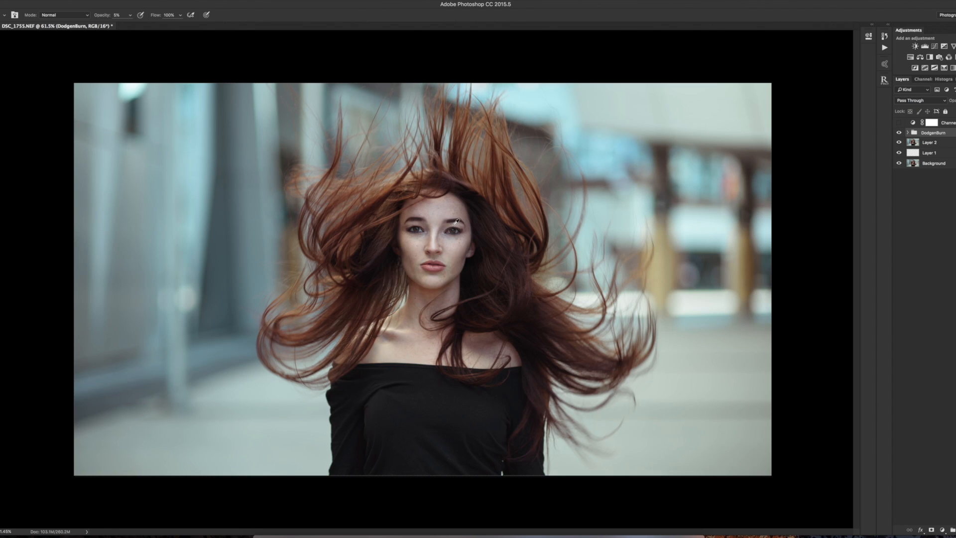
scroll(457, 220, up, 5)
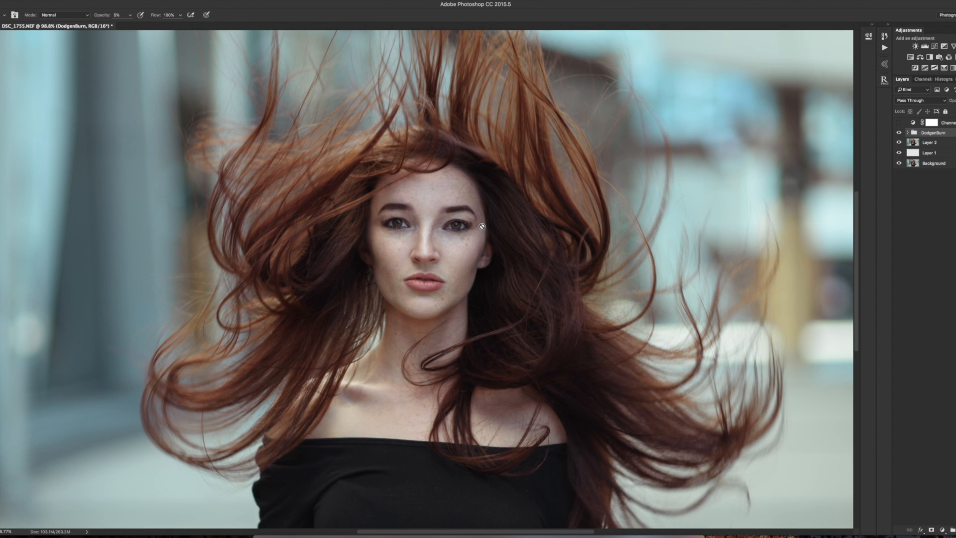
Step: Stamp all visible layers into a new merged layer above the DodgenBurn group
click(929, 145)
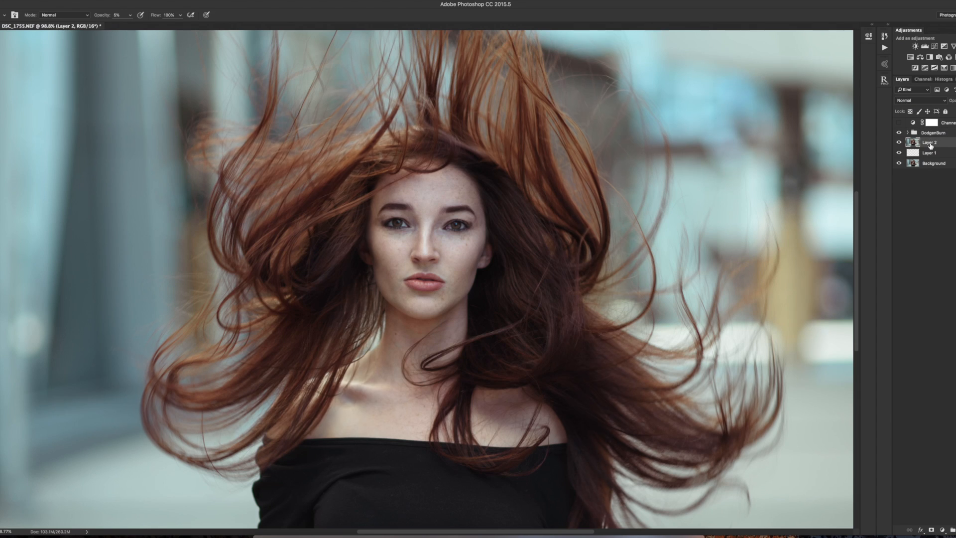
click(927, 133)
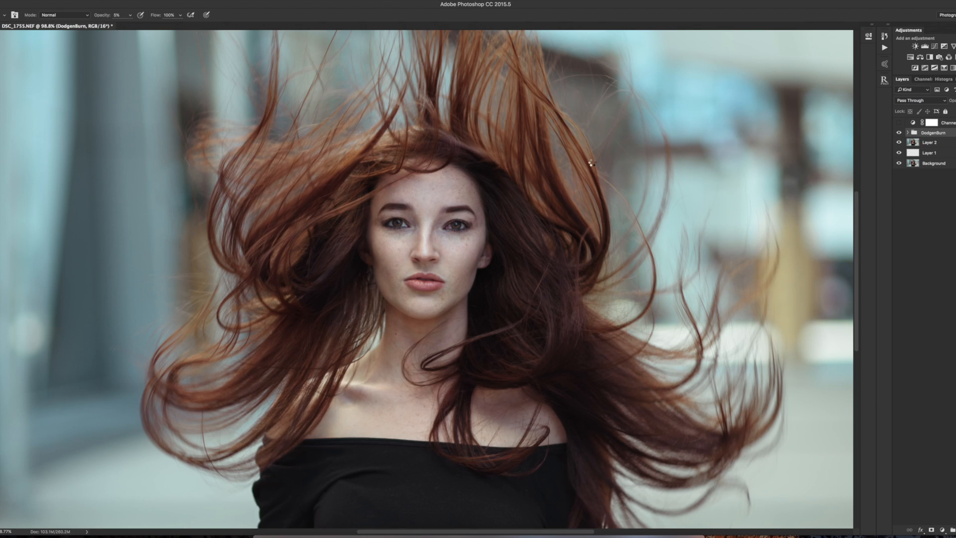
key(ctrl+alt+shift+n)
key(ctrl+alt+shift+e)
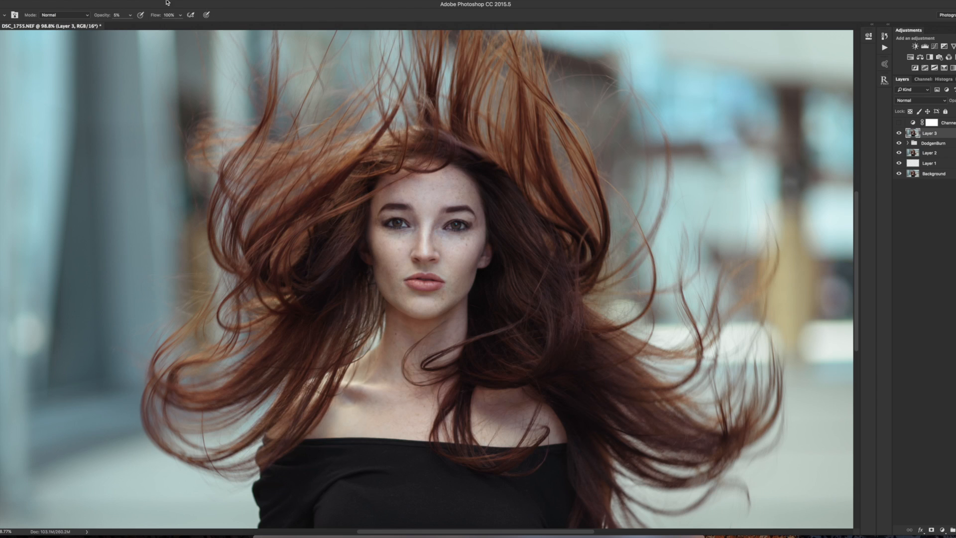
Step: Apply the High Pass filter to the merged layer, keeping the radius offered
click(168, 1)
mouse_move(182, 135)
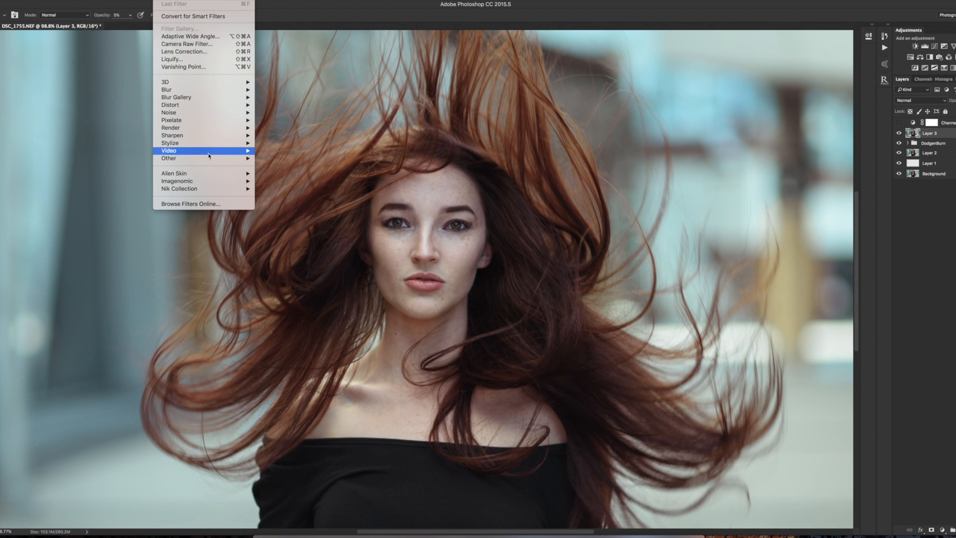
mouse_move(212, 158)
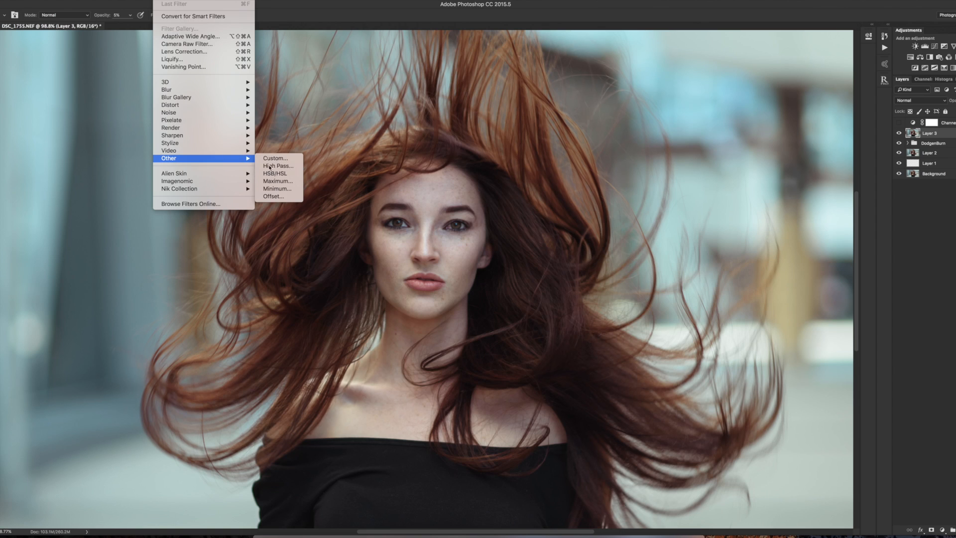
click(269, 166)
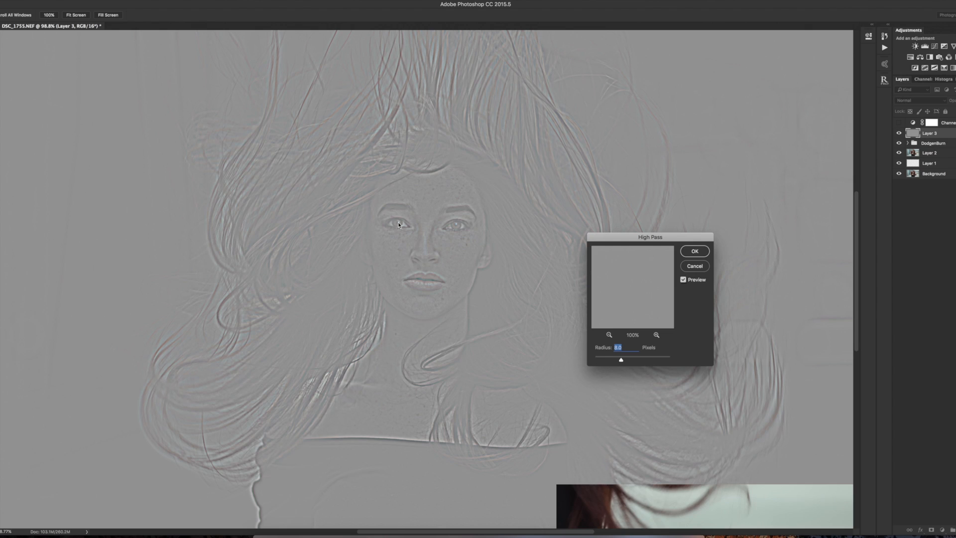
click(697, 252)
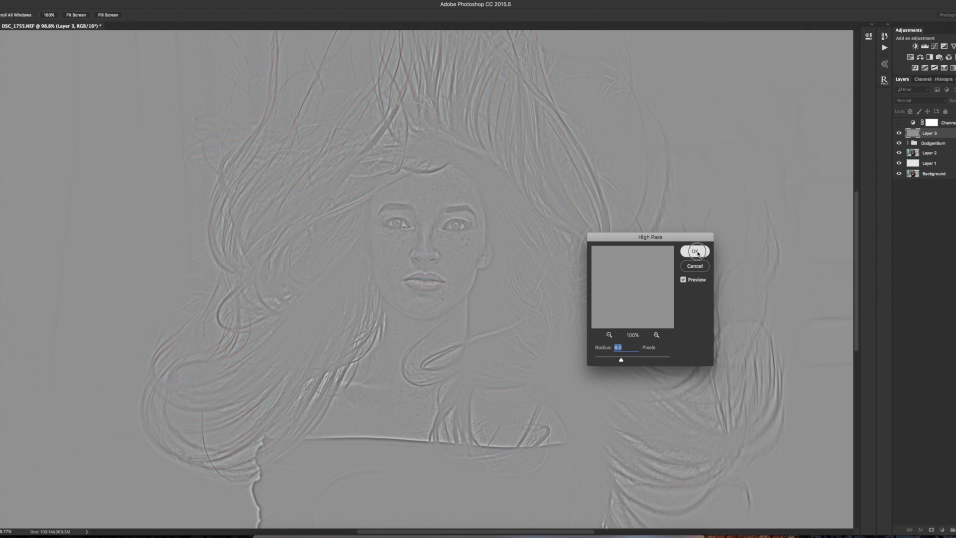
Step: Set the High Pass layer's blend mode to Linear Light, check its sharpening effect, and lower its opacity
click(918, 100)
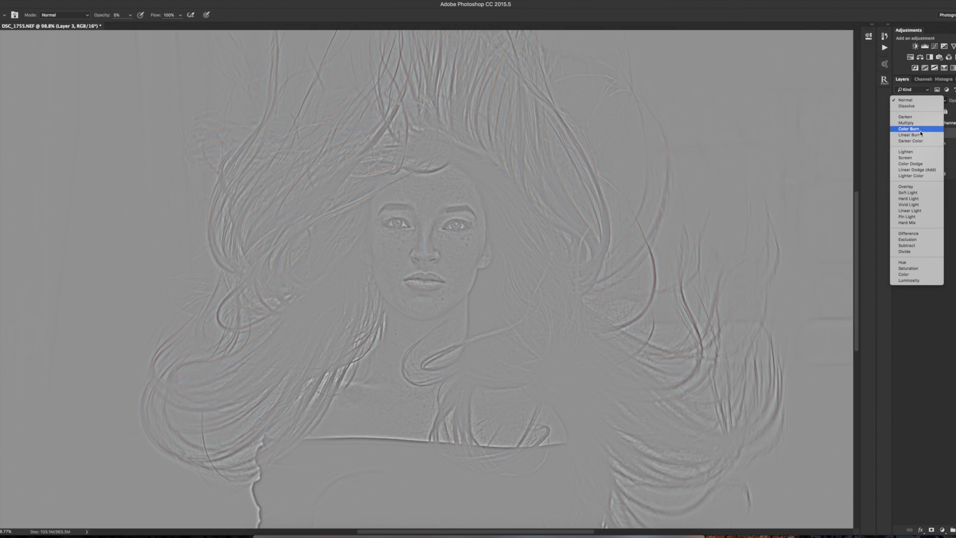
click(911, 211)
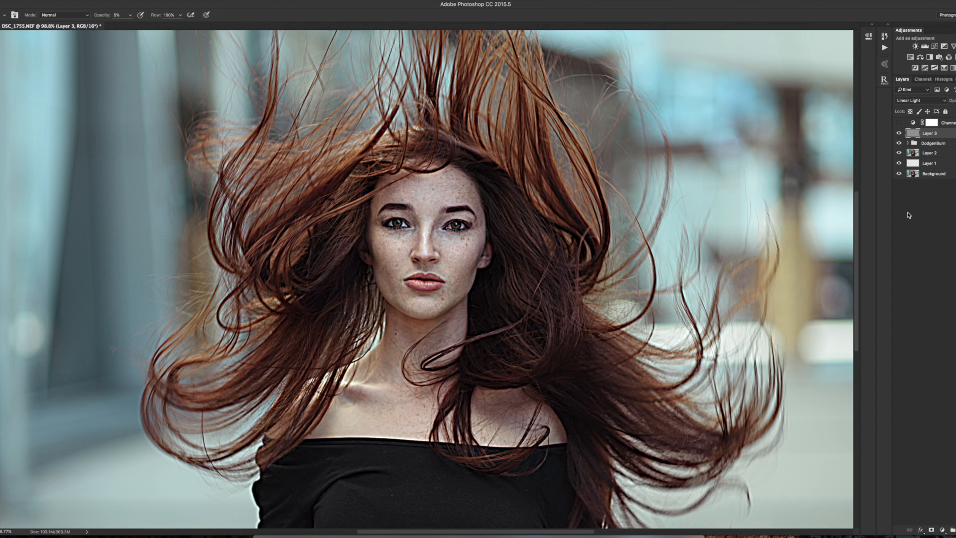
click(899, 133)
click(899, 134)
click(955, 100)
drag(955, 111, 951, 112)
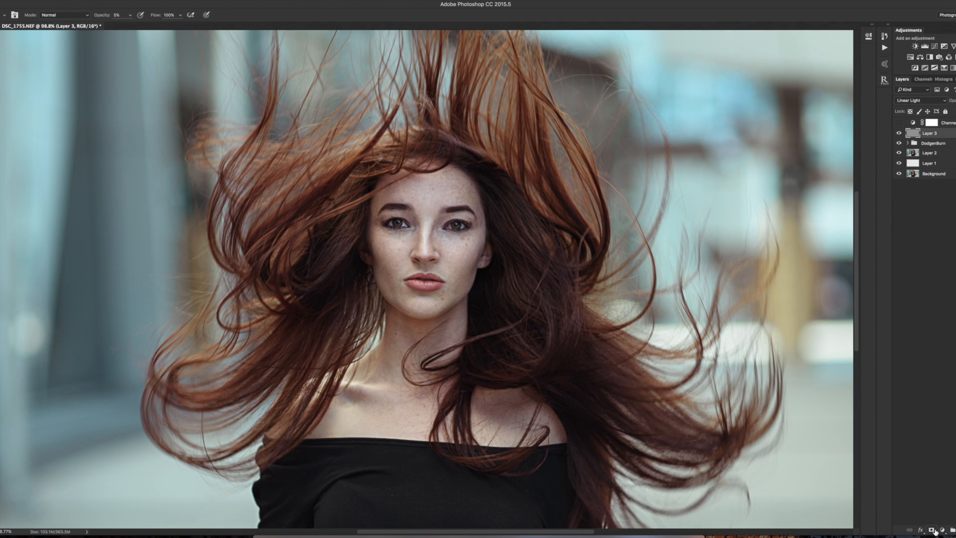
Step: Add a layer mask to the High Pass layer and invert it to black to conceal the sharpening
click(931, 530)
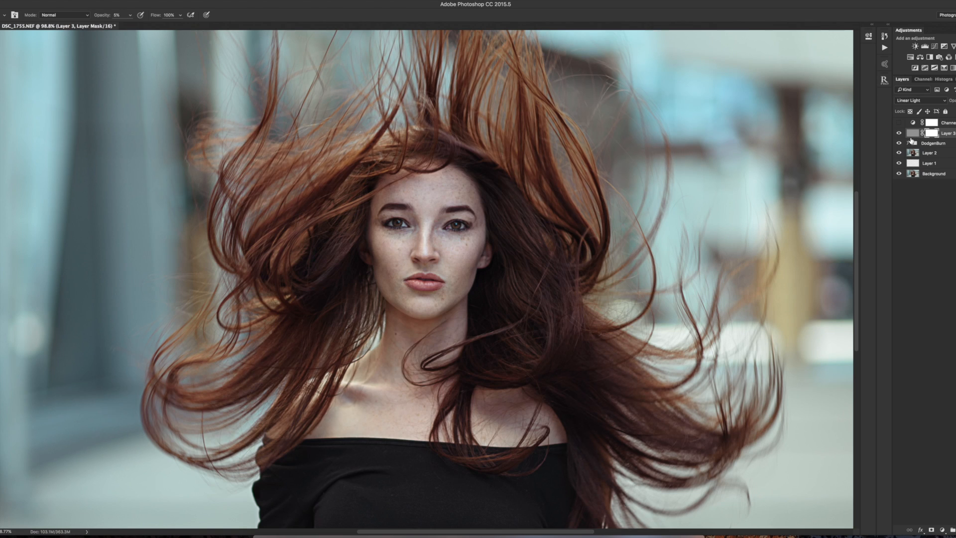
key(ctrl+i)
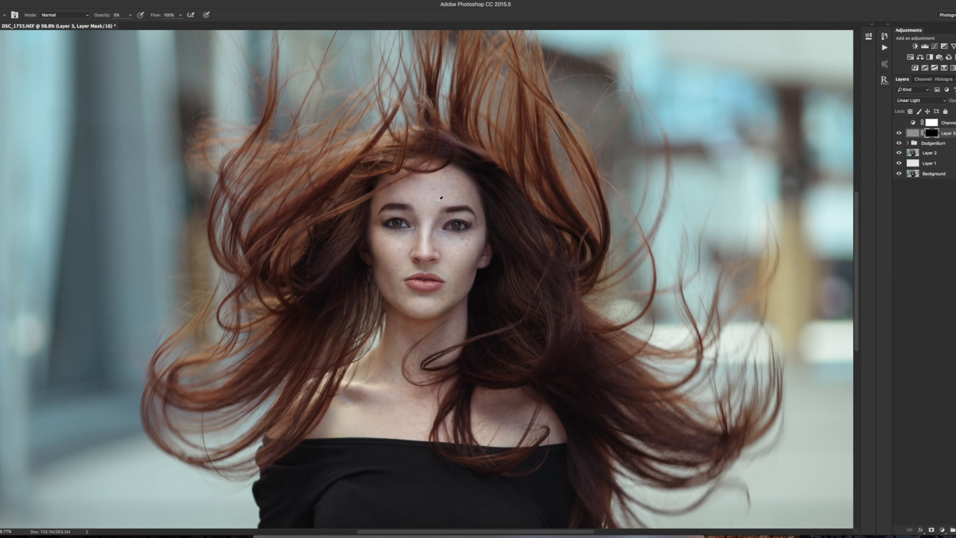
scroll(437, 201, up, 2)
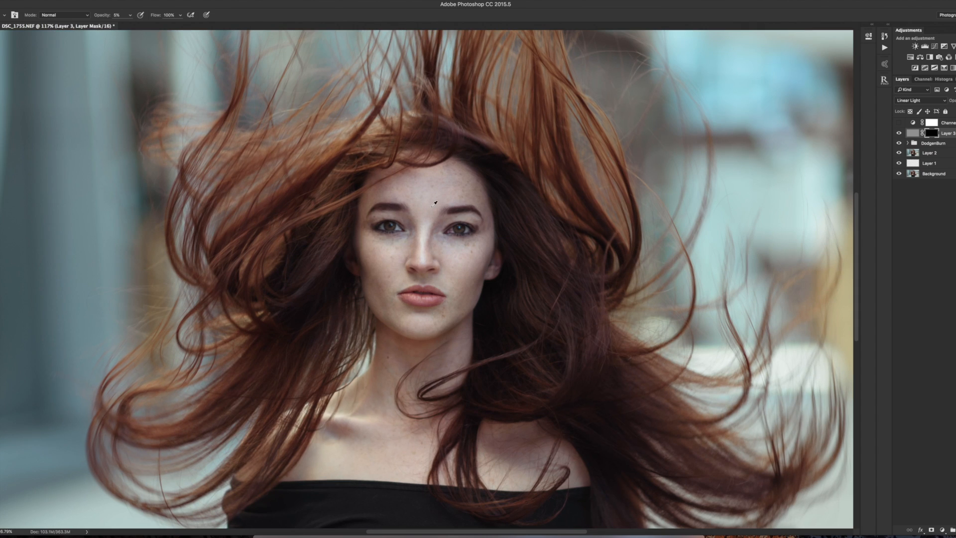
Step: Raise the brush opacity to 76% and paint over both eyes on the High Pass layer's mask to restore their sharpening
scroll(442, 219, up, 5)
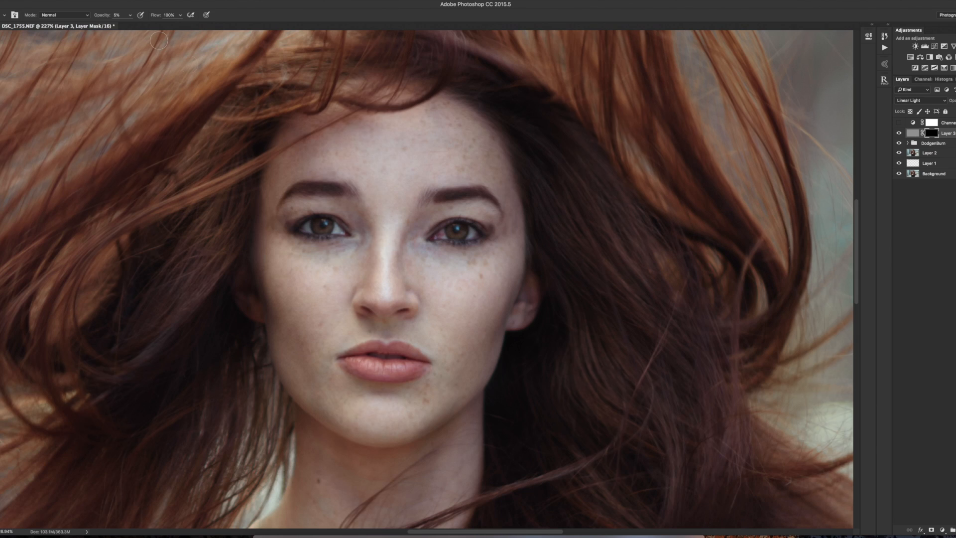
click(130, 15)
drag(128, 24, 156, 28)
click(271, 17)
key(bracketright)
drag(466, 230, 441, 235)
drag(344, 228, 299, 228)
scroll(560, 227, down, 5)
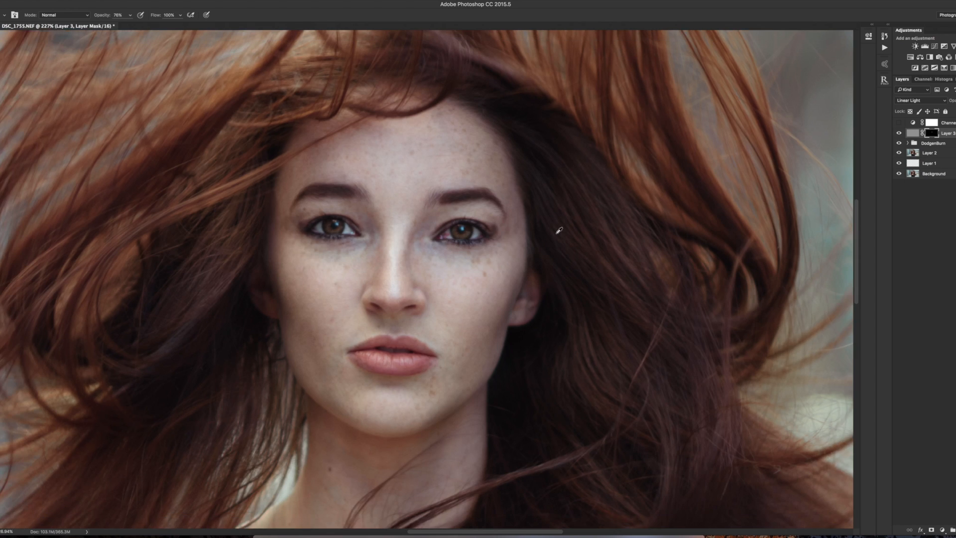
scroll(577, 206, up, 4)
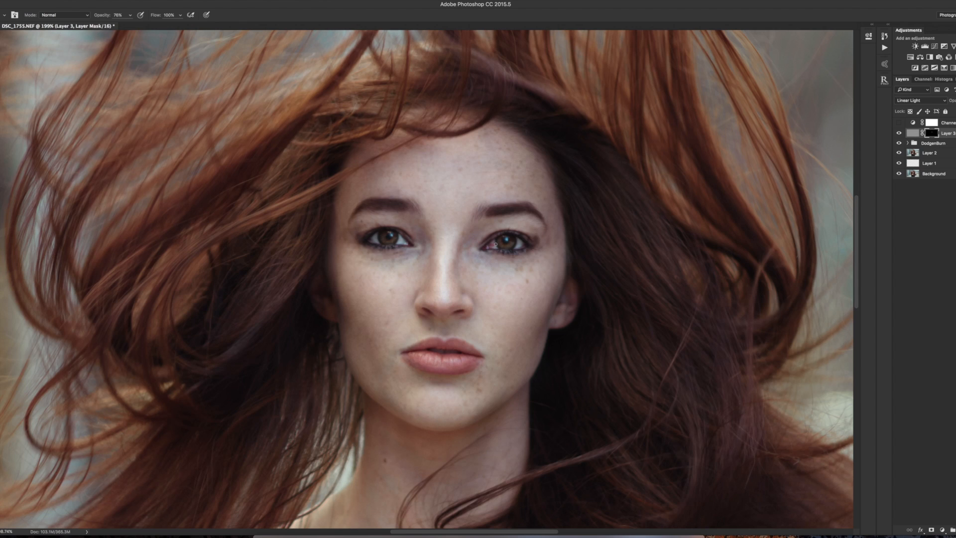
Step: Add a Hue/Saturation adjustment with saturation -31 and lightness +3, and invert its mask to black
click(911, 58)
mouse_move(809, 102)
mouse_down()
mouse_move(796, 100)
mouse_move(810, 117)
mouse_up()
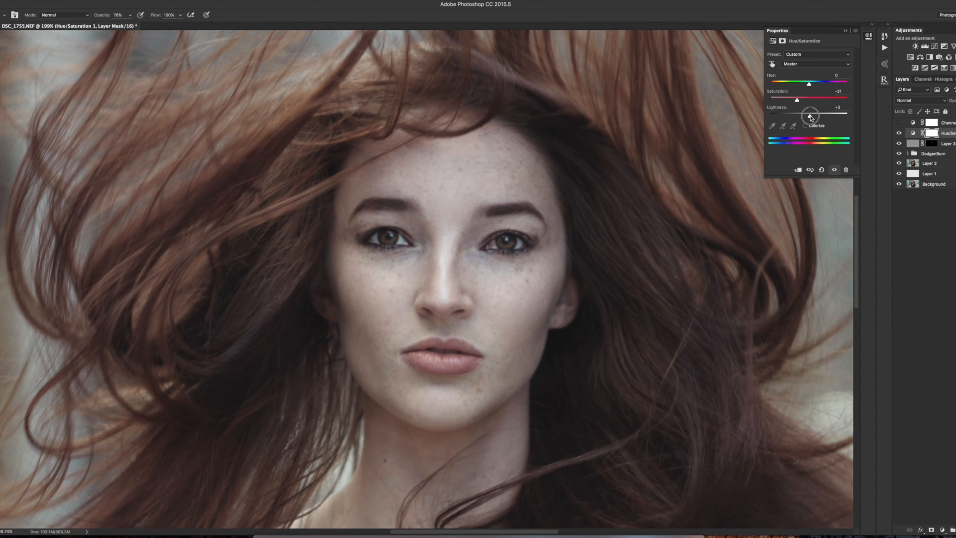
drag(810, 118, 811, 118)
key(ctrl+i)
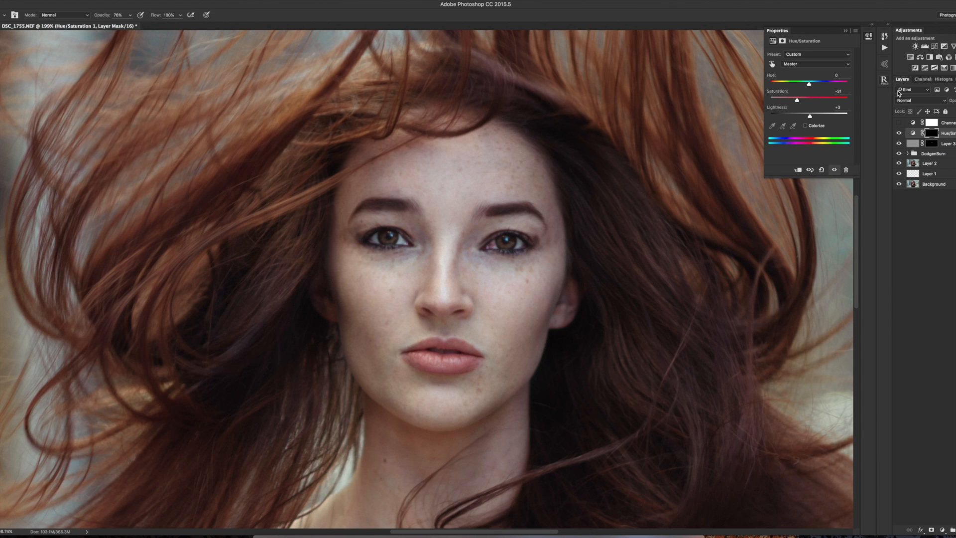
Step: Paint the whites of both eyes on the Hue/Saturation mask at 100% brush opacity and compare the effect
click(932, 135)
scroll(498, 244, up, 10)
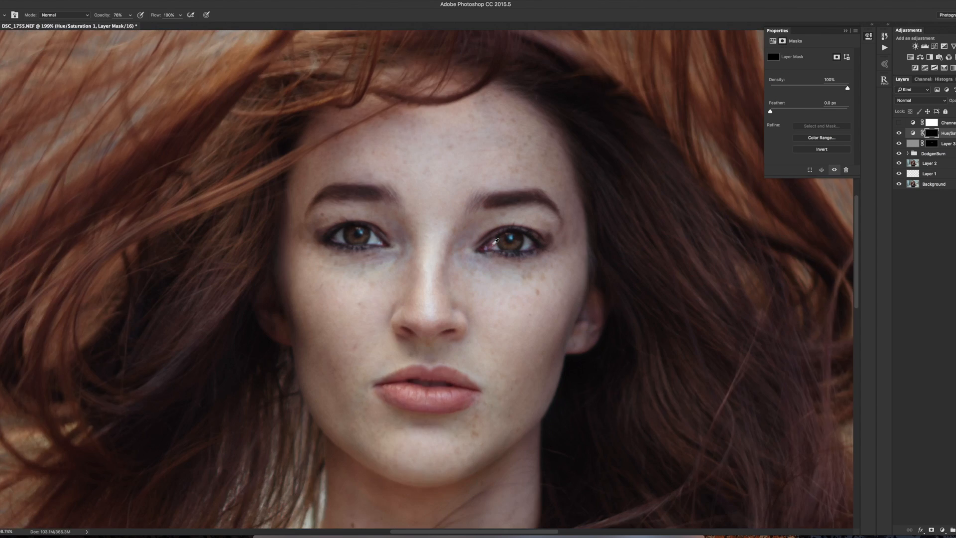
scroll(493, 244, down, 5)
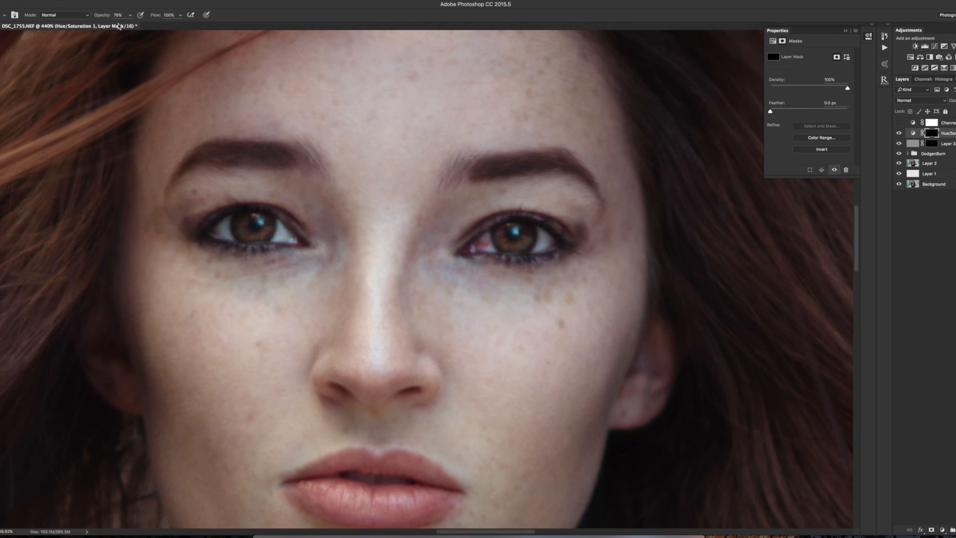
key(0)
mouse_move(486, 241)
mouse_down()
mouse_move(479, 244)
mouse_move(489, 248)
mouse_up()
mouse_move(550, 235)
mouse_down()
mouse_move(539, 245)
mouse_move(547, 239)
mouse_up()
drag(283, 236, 293, 235)
drag(230, 222, 227, 237)
click(899, 134)
click(899, 134)
click(900, 134)
click(901, 133)
Step: Try Soft Light, settle on the Screen blend mode for the Hue/Saturation layer, and lower its opacity
click(928, 101)
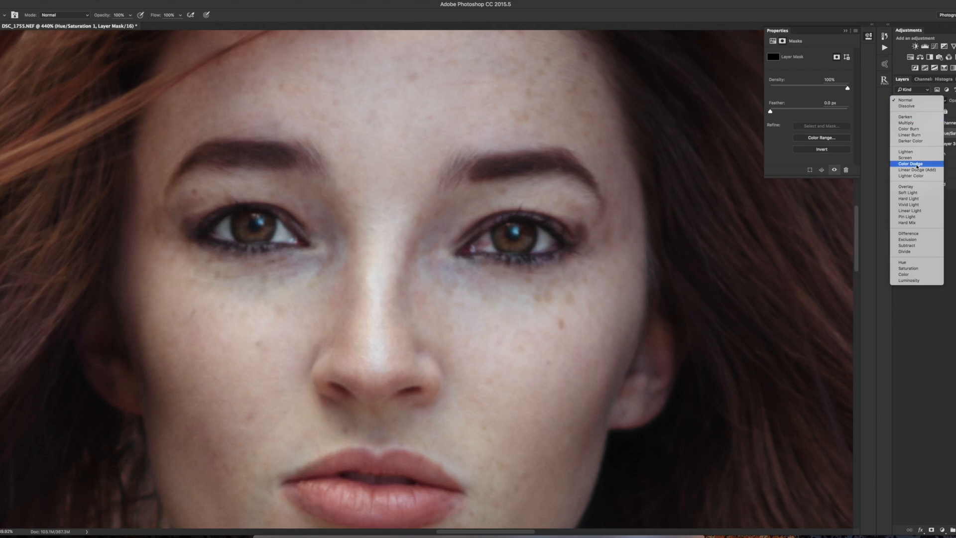
click(910, 196)
click(920, 102)
click(919, 94)
click(919, 101)
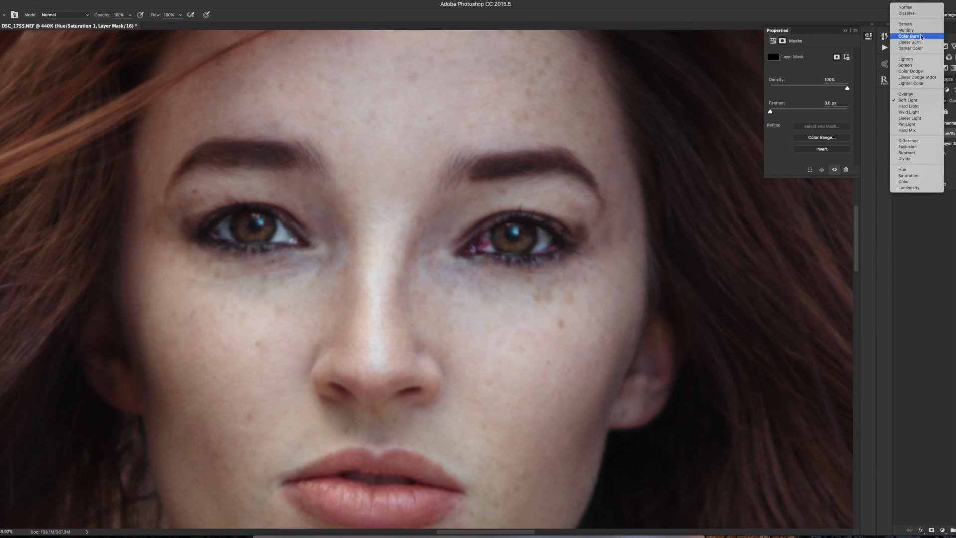
click(920, 66)
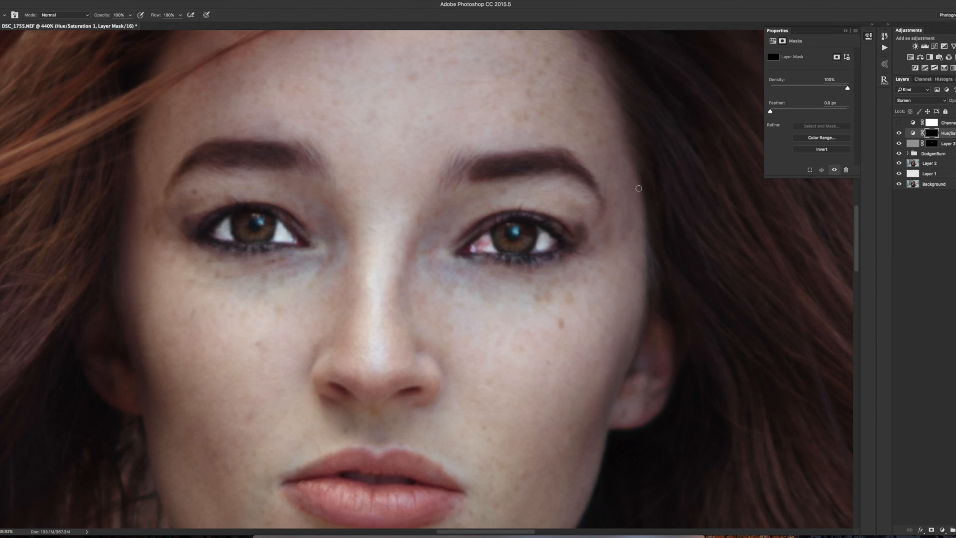
click(950, 111)
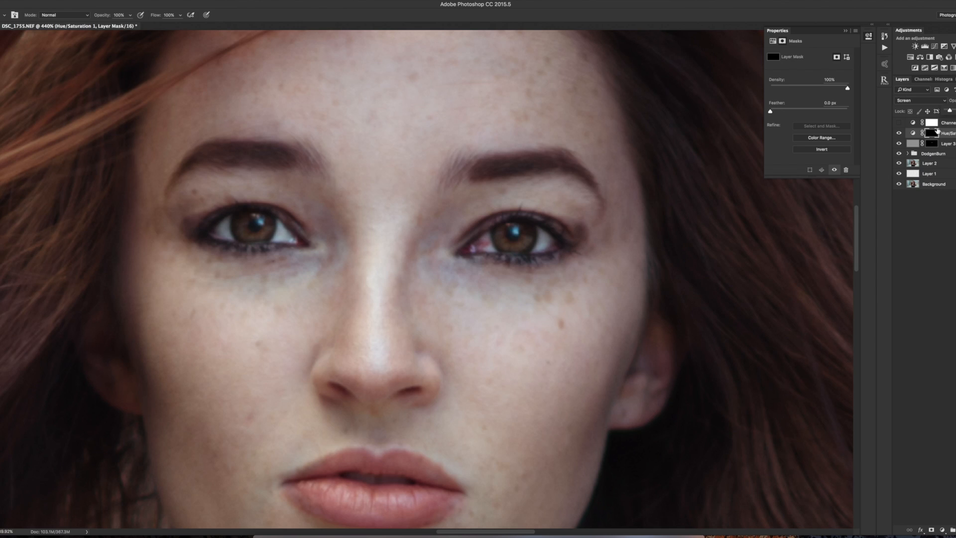
click(898, 133)
click(899, 133)
scroll(536, 182, down, 10)
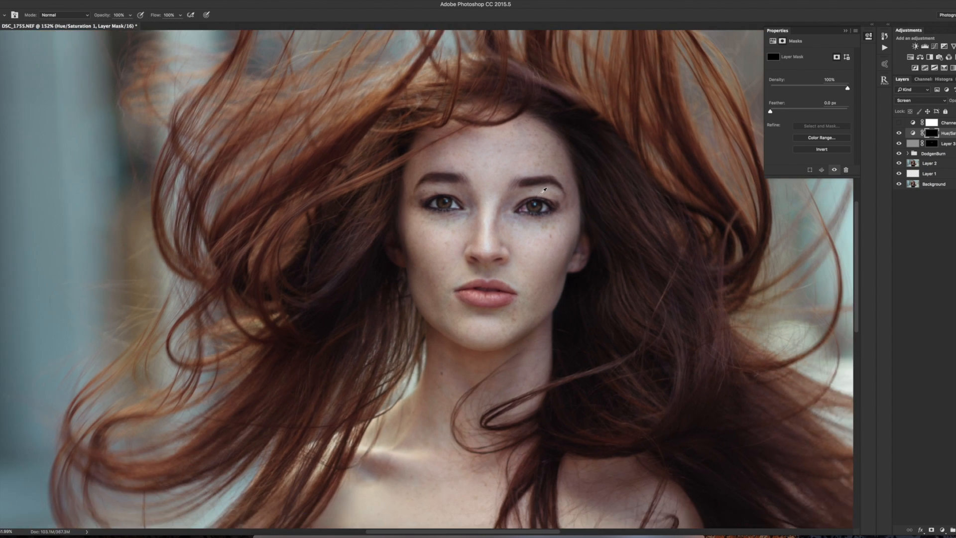
scroll(536, 193, up, 5)
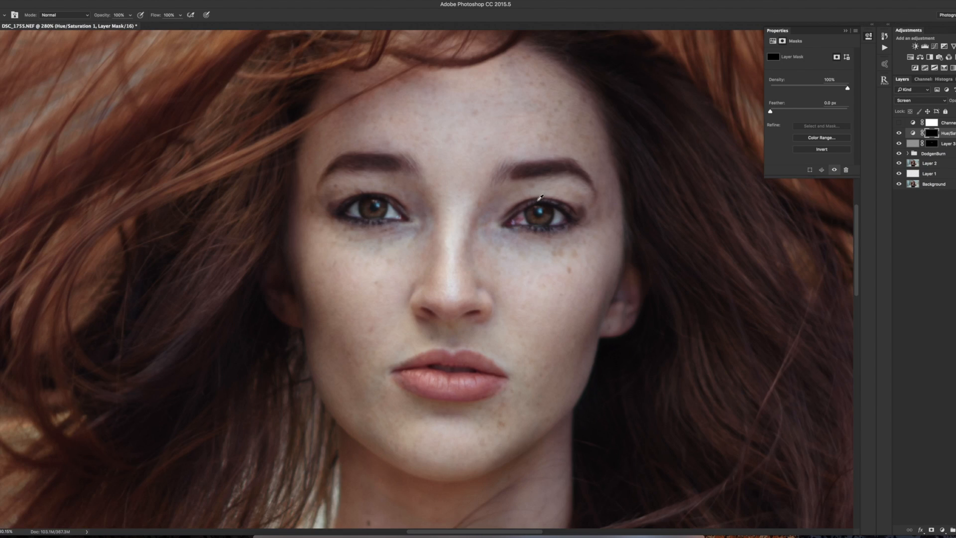
scroll(538, 196, up, 1)
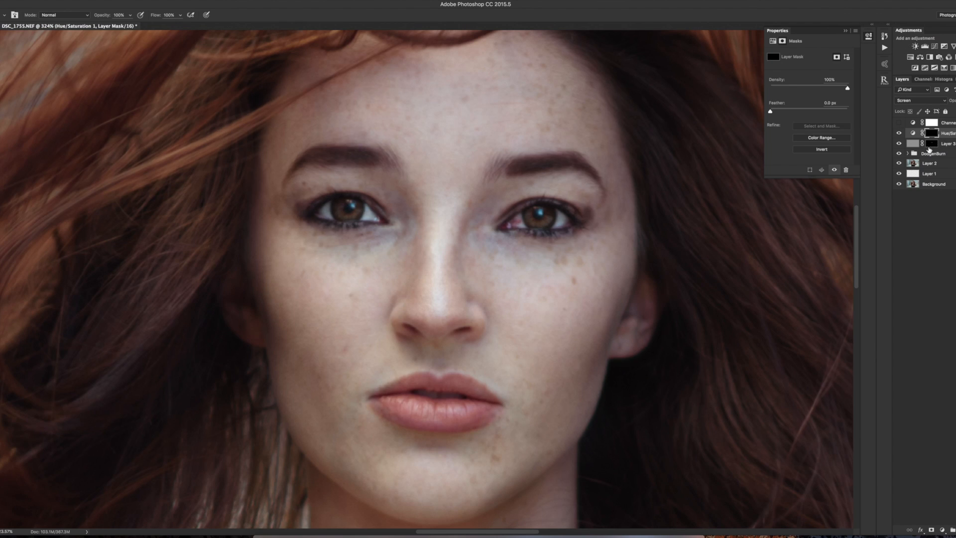
Step: Add a new empty layer above the Hue/Saturation layer and set its blend mode to Overlay
click(953, 530)
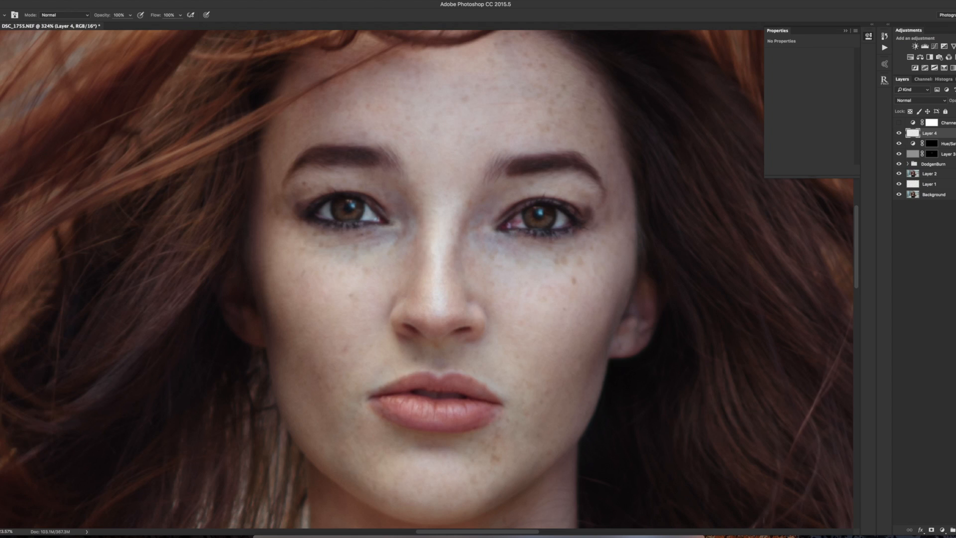
click(915, 103)
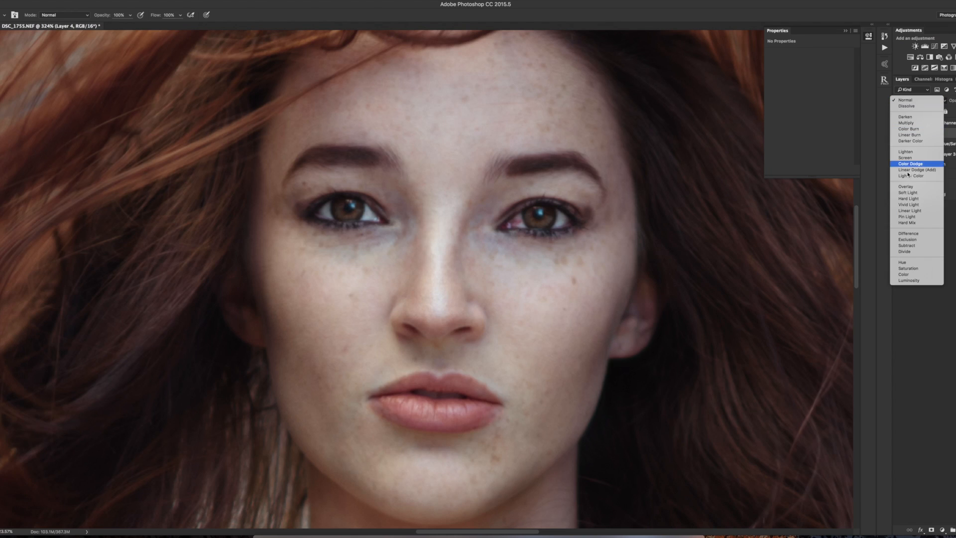
click(905, 187)
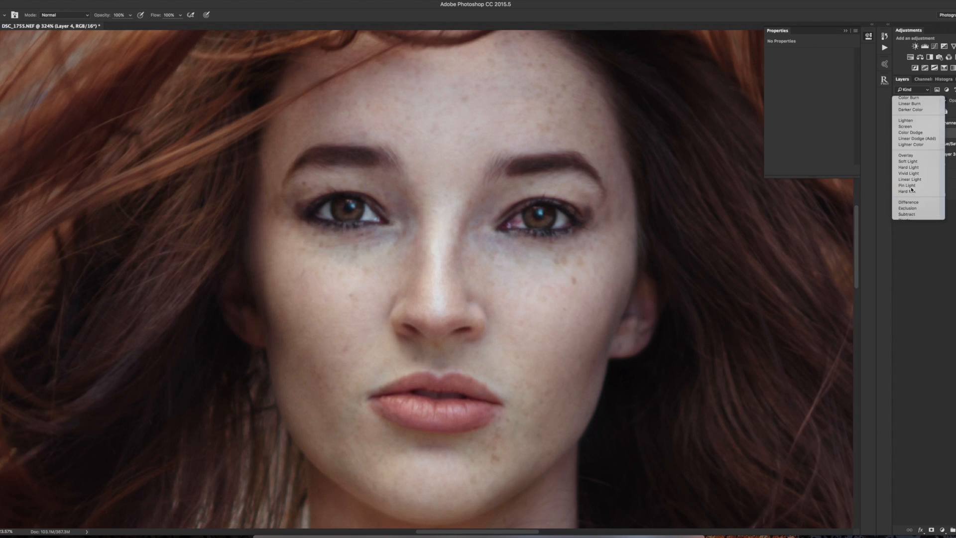
click(954, 100)
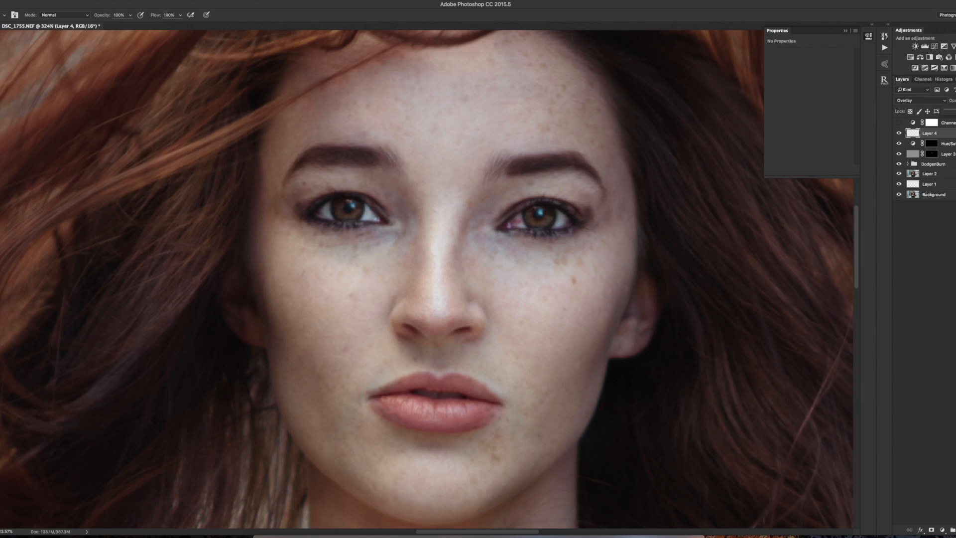
key(Return)
Step: Brush over the irises of both eyes on the Overlay layer at 10% flow, adjusting the brush size as needed
drag(540, 212, 538, 212)
mouse_move(351, 201)
mouse_down()
mouse_move(367, 206)
mouse_move(354, 205)
mouse_up()
key(bracketright)
key(bracketright)
key(bracketright)
key(bracketright)
key(bracketleft)
key(bracketleft)
key(bracketleft)
key(bracketleft)
key(bracketright)
key(bracketright)
drag(534, 221, 535, 224)
Step: Set the brush opacity to 30% and compare the portrait with and without the Overlay layer
key(super+0)
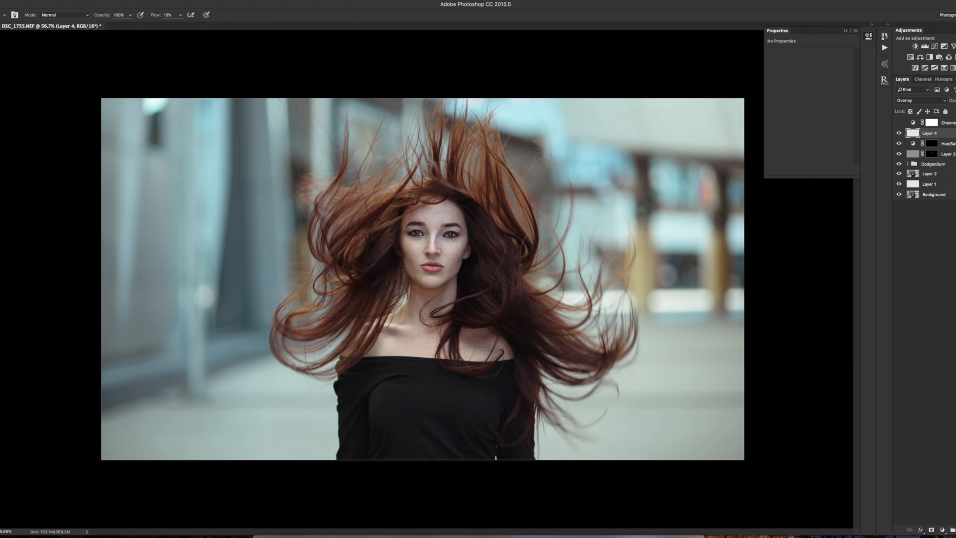
key(super+1)
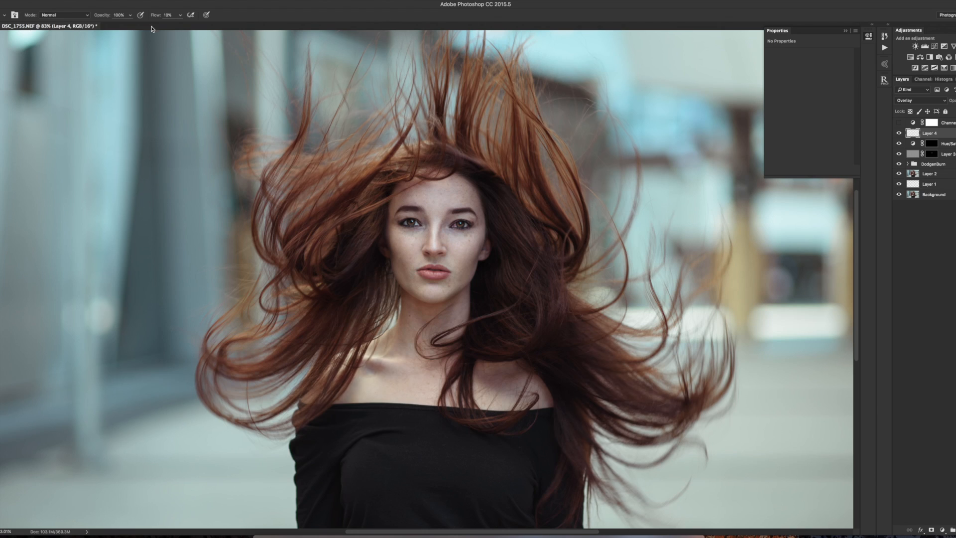
key(3)
click(899, 134)
click(898, 133)
Step: Group the Overlay, Hue/Saturation and High Pass layers and name the group "Eyes (eye to eye)" followed by the person's name
shift+click(953, 155)
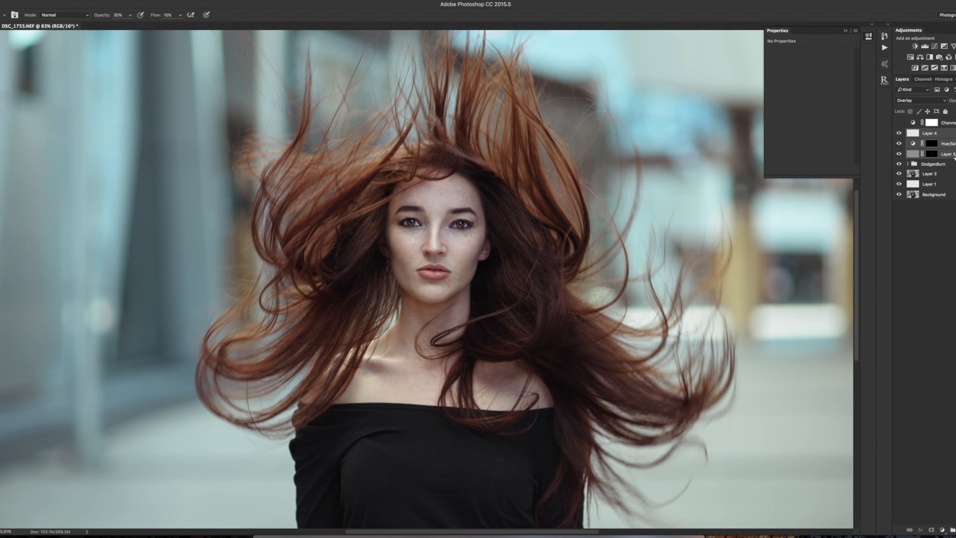
key(ctrl+g)
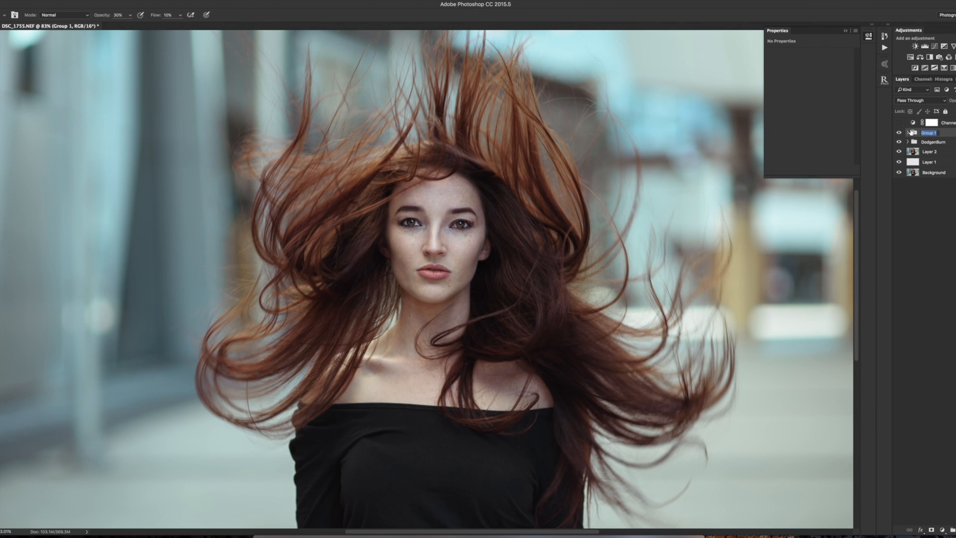
text(Eyes (eye to eye)
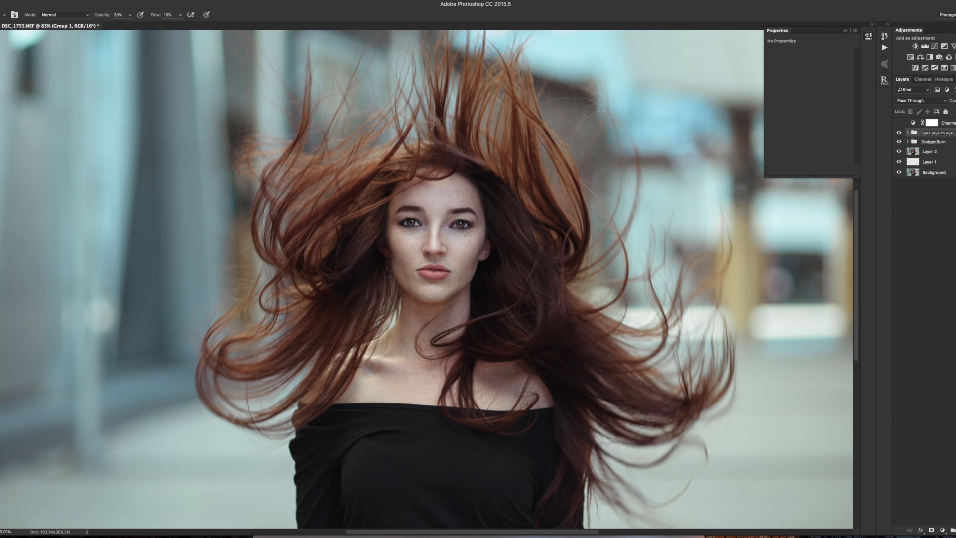
text(T)
key(BackSpace)
text(Taher shah :P)
key(Return)
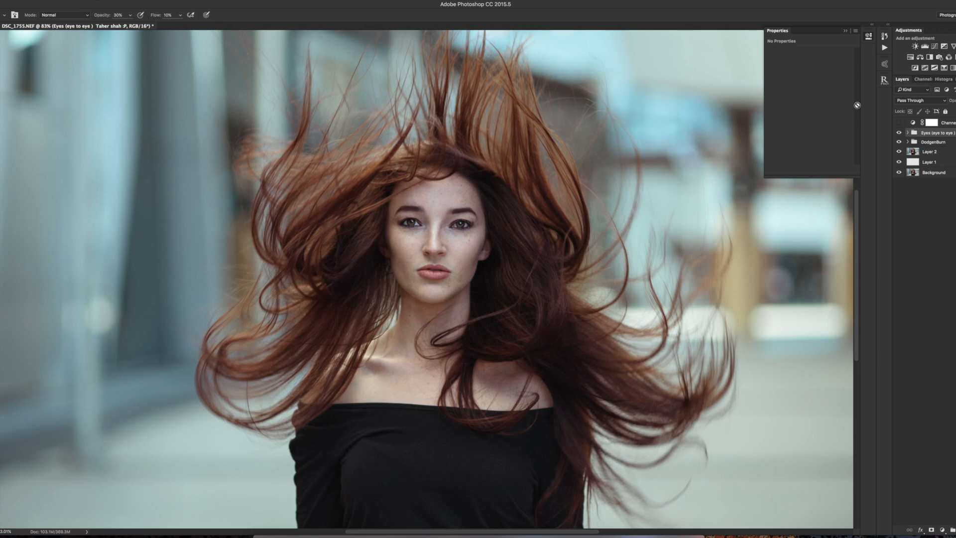
Step: Compare the portrait with and without the eyes group and the DodgenBurn group
click(898, 133)
scroll(523, 218, down, 4)
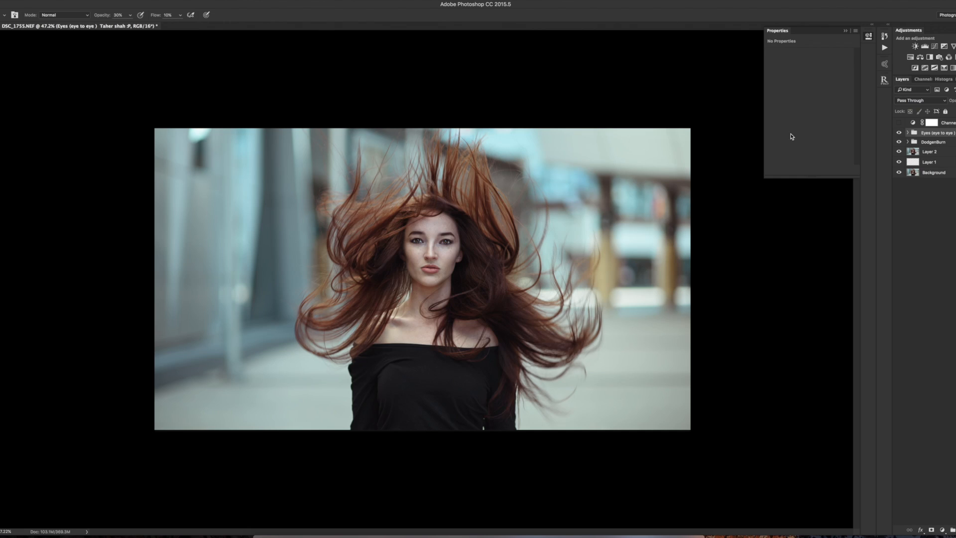
click(899, 132)
click(898, 133)
click(897, 133)
click(898, 133)
click(899, 142)
click(898, 142)
Step: Stamp the visible layers into a new layer and start Shadows/Highlights with both the shadows and highlights radius at 1000 px
key(ctrl+alt+shift+e)
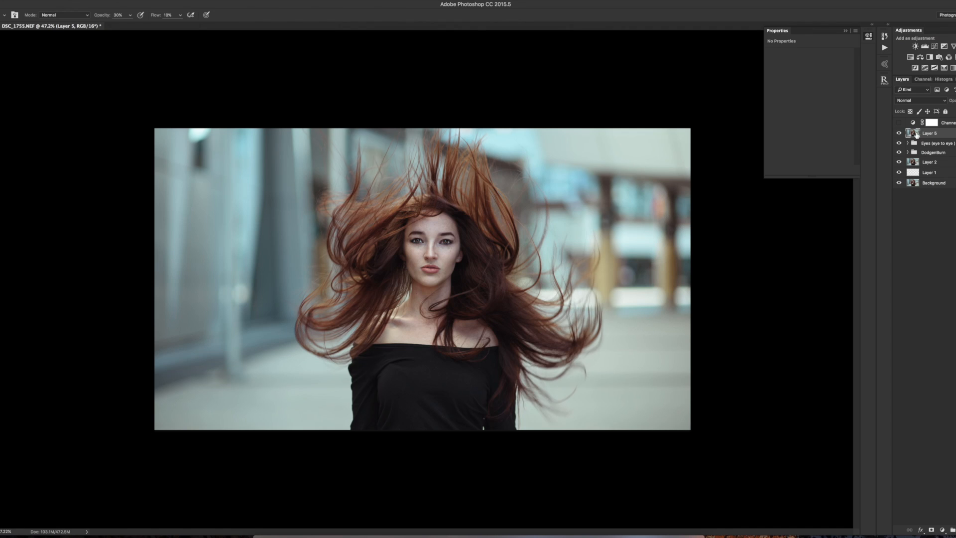
click(70, 1)
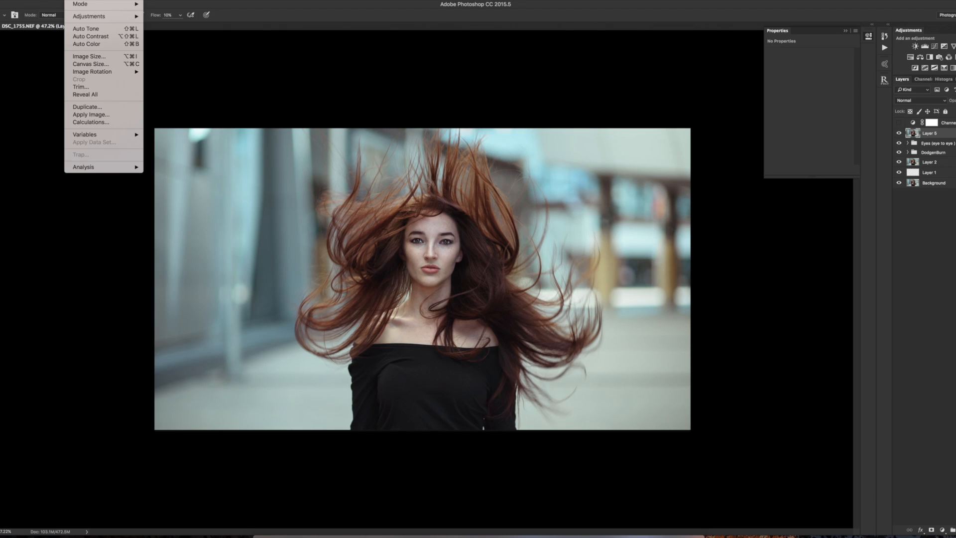
mouse_move(92, 19)
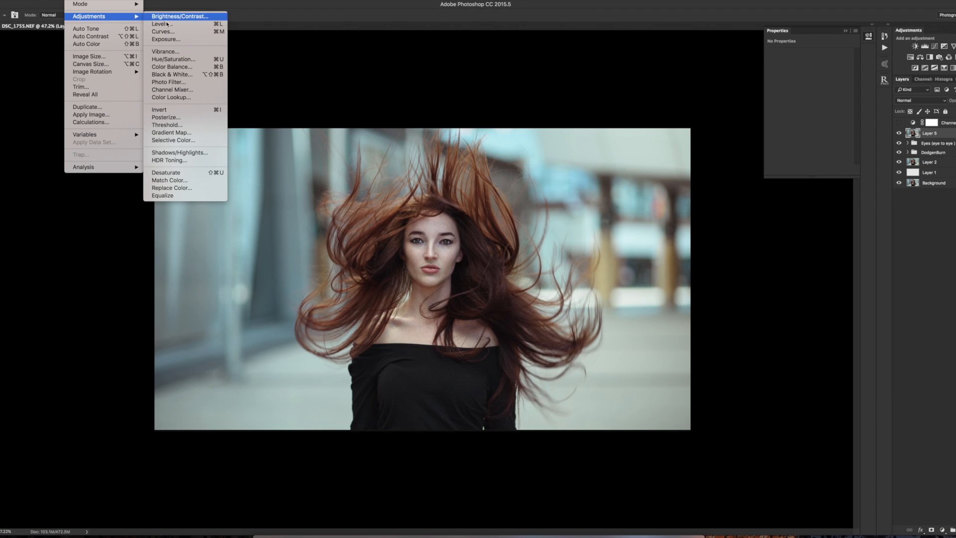
click(180, 154)
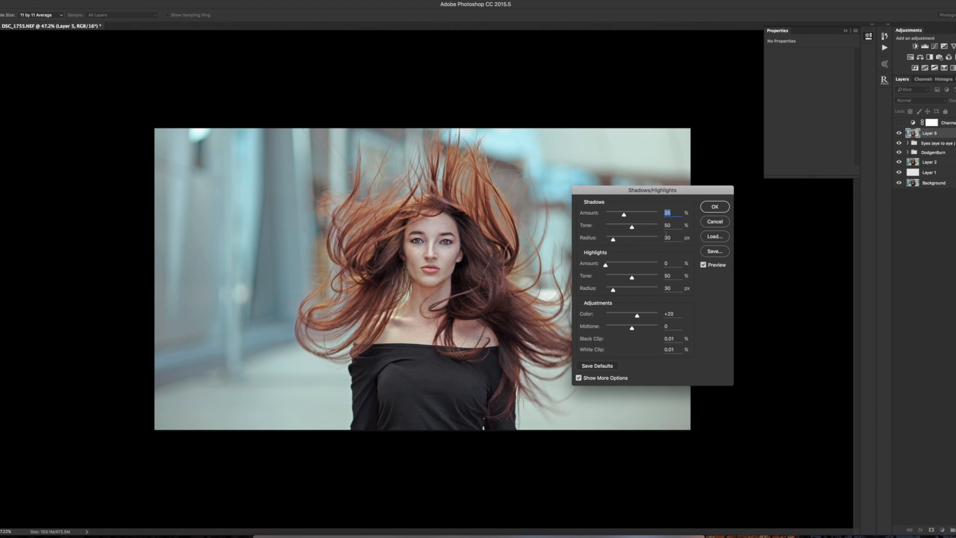
double_click(667, 237)
text(1000)
key(Tab)
text(1000)
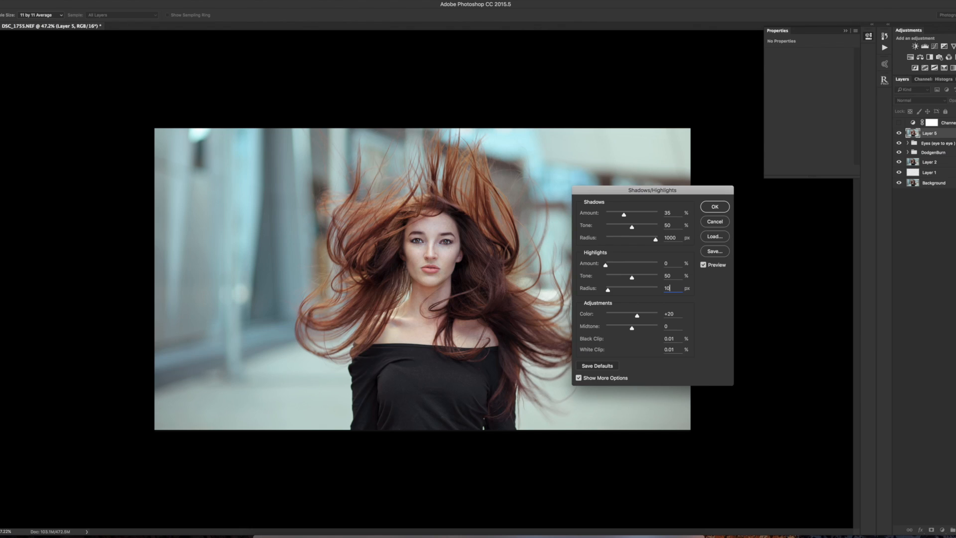
Step: Try a black clip of 4%, then set it to 2% in the Shadows/Highlights adjustment
drag(675, 338, 664, 339)
click(673, 339)
key(BackSpace)
key(BackSpace)
key(BackSpace)
key(BackSpace)
text(4)
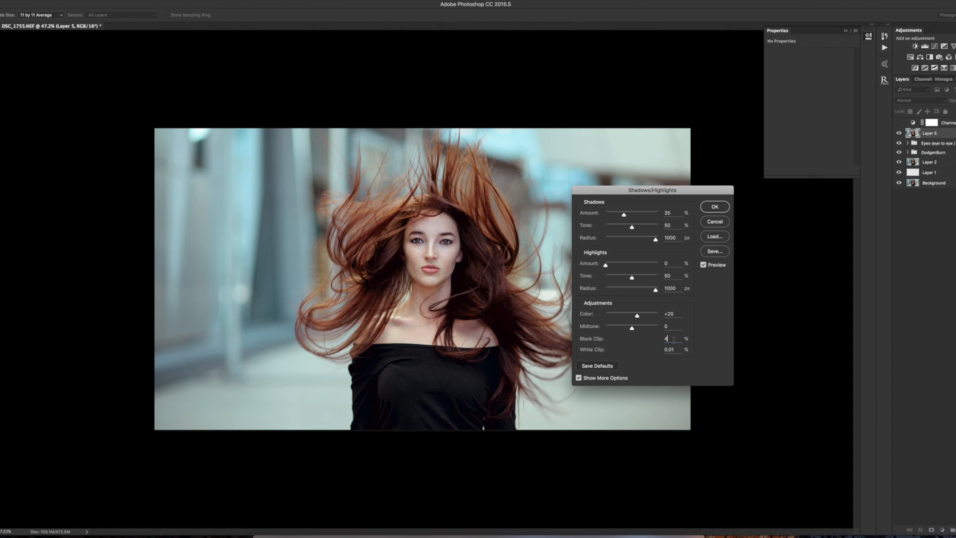
drag(670, 338, 661, 341)
text(2)
Step: Set the white clip to 0.04% and apply the Shadows/Highlights adjustment to the stamped layer
drag(673, 349, 662, 349)
key(BackSpace)
key(super+a)
text(0.4)
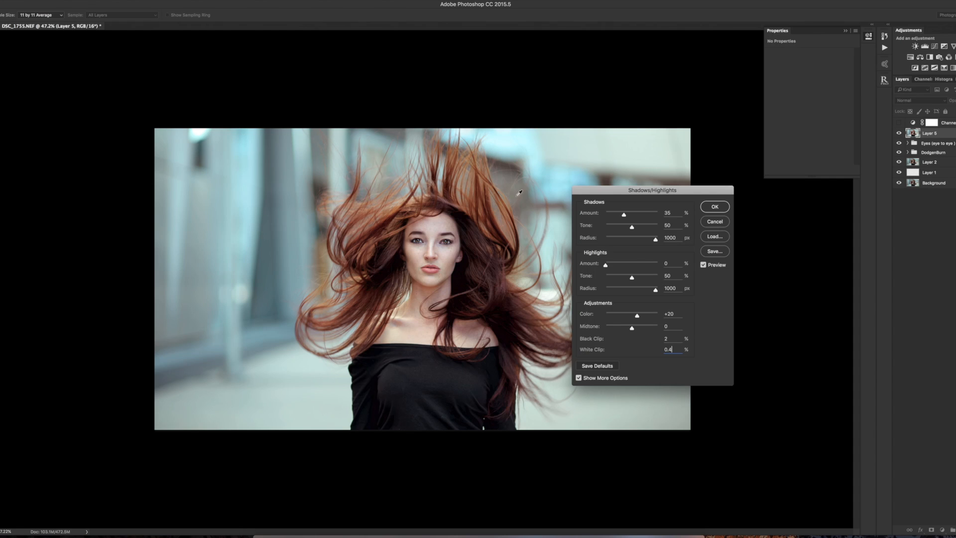
text(.04)
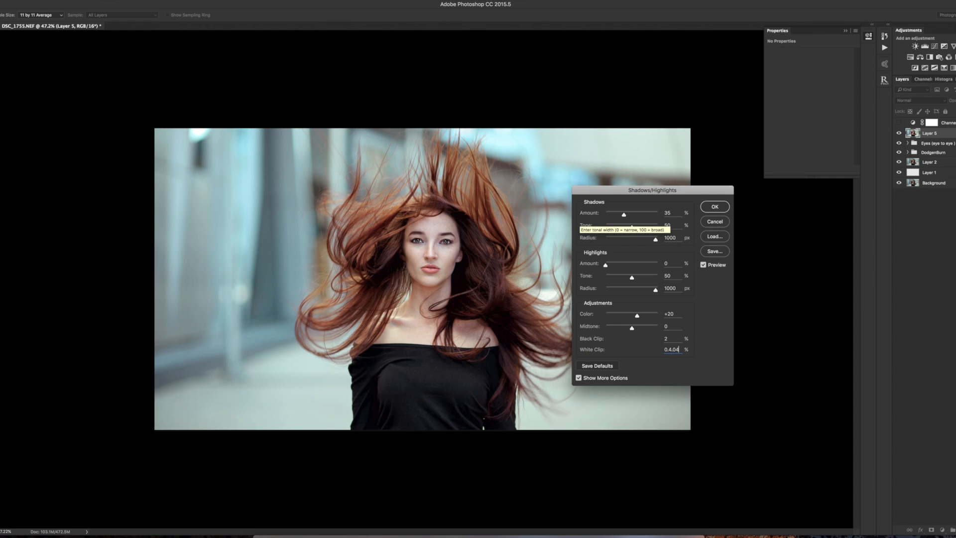
key(BackSpace)
key(BackSpace)
key(BackSpace)
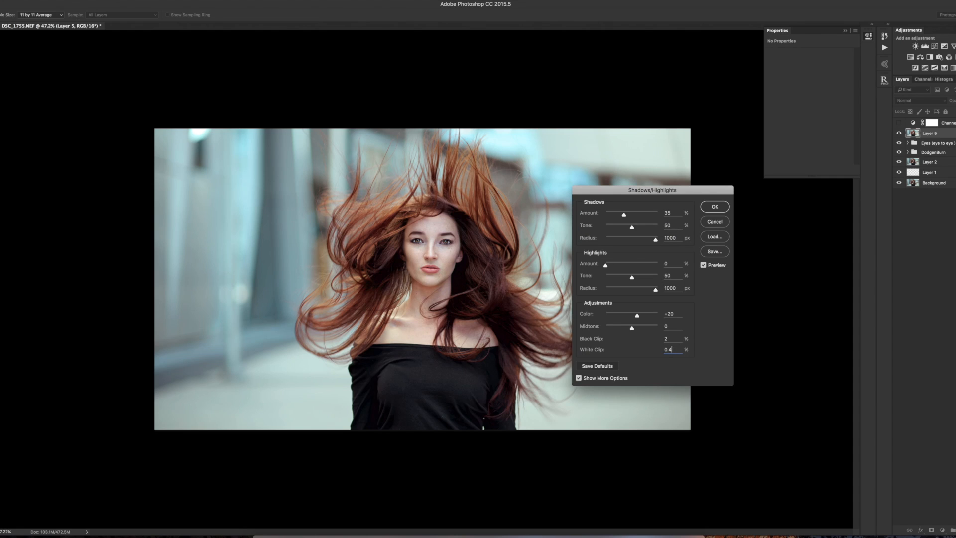
key(BackSpace)
key(BackSpace)
text(.04)
click(713, 205)
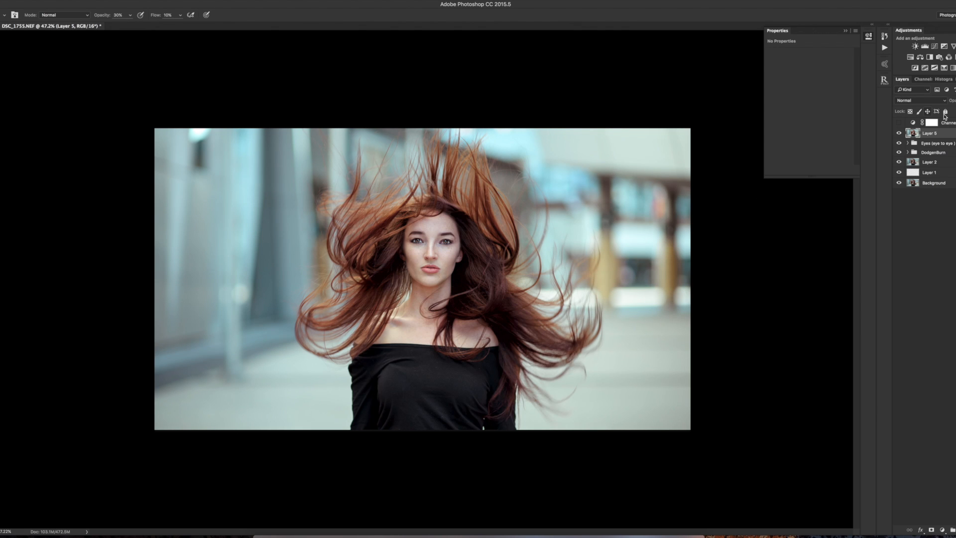
Step: Lower the opacity of the Shadows/Highlights layer (Layer 5) and compare the portrait with and without it
click(899, 133)
click(899, 133)
click(955, 100)
mouse_move(955, 110)
mouse_down()
mouse_move(941, 111)
mouse_move(954, 110)
mouse_up()
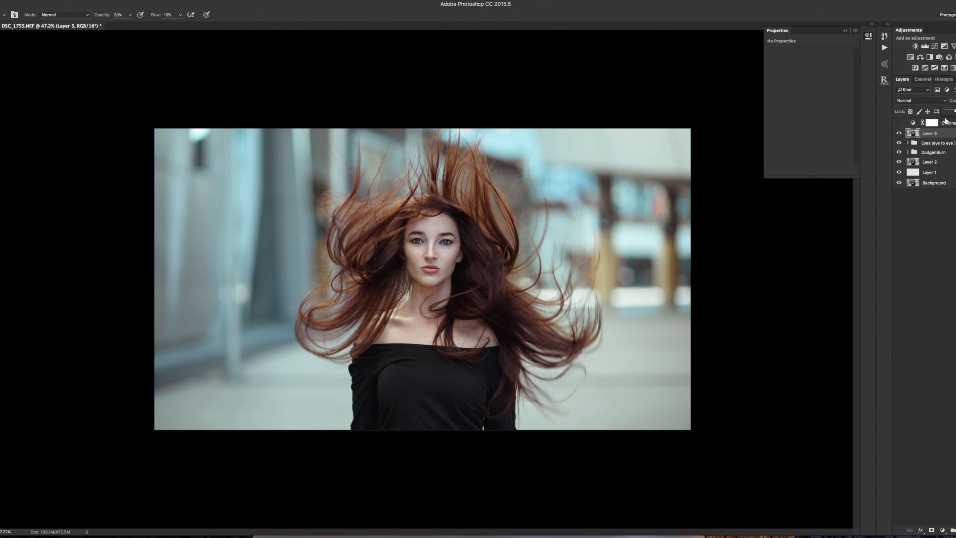
click(899, 132)
click(899, 133)
click(899, 133)
click(899, 133)
Step: Delete the hidden channel adjustment layer and add a Color Balance adjustment layer above Layer 5
click(947, 123)
key(Delete)
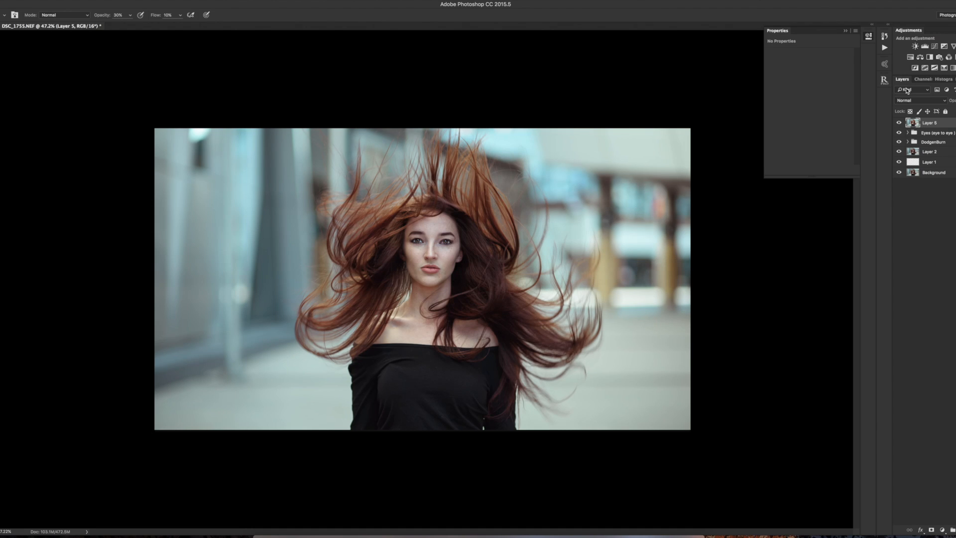
click(920, 60)
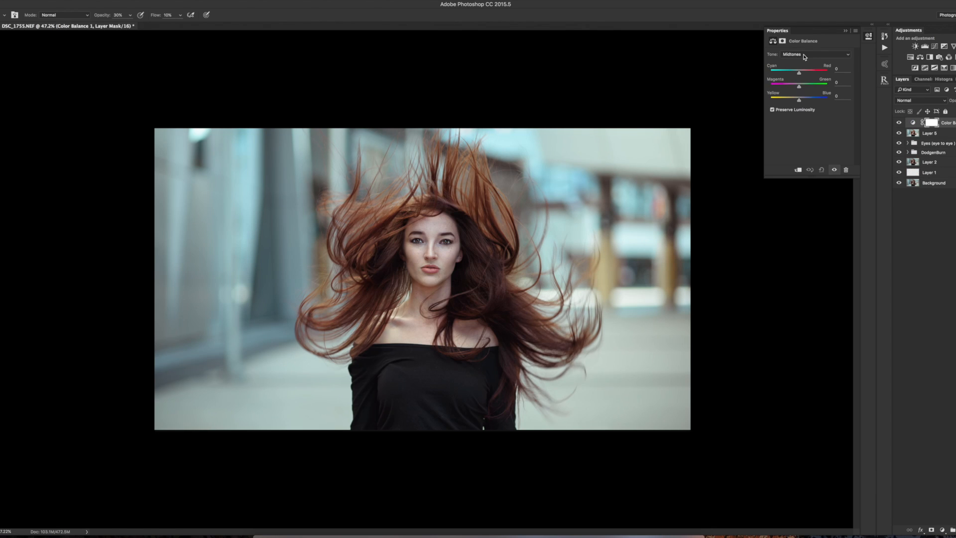
Step: Set the Color Balance shadows to +5 cyan-red, +2 magenta-green and -1 yellow-blue
click(801, 55)
click(799, 46)
drag(798, 73, 801, 72)
drag(799, 87, 801, 88)
drag(800, 88, 799, 102)
click(811, 54)
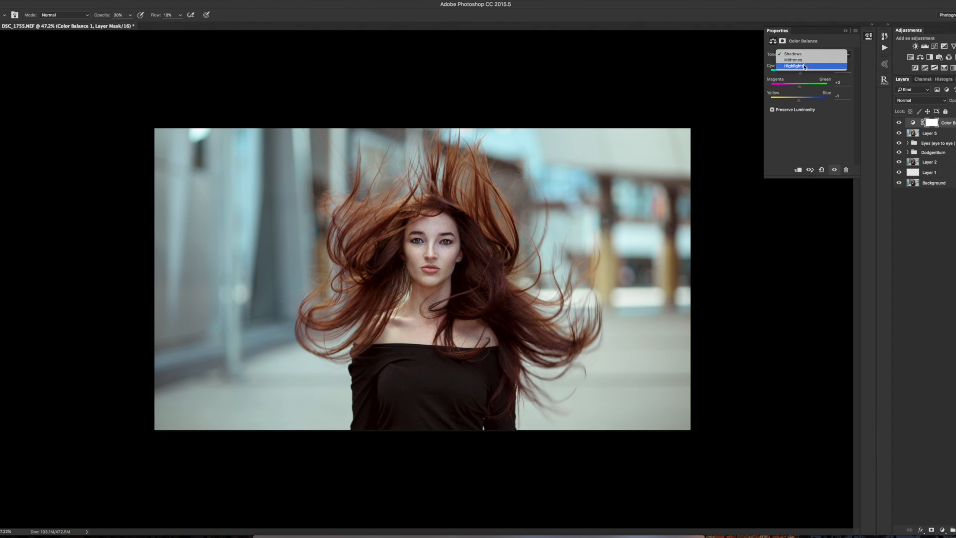
click(834, 62)
click(818, 54)
click(816, 41)
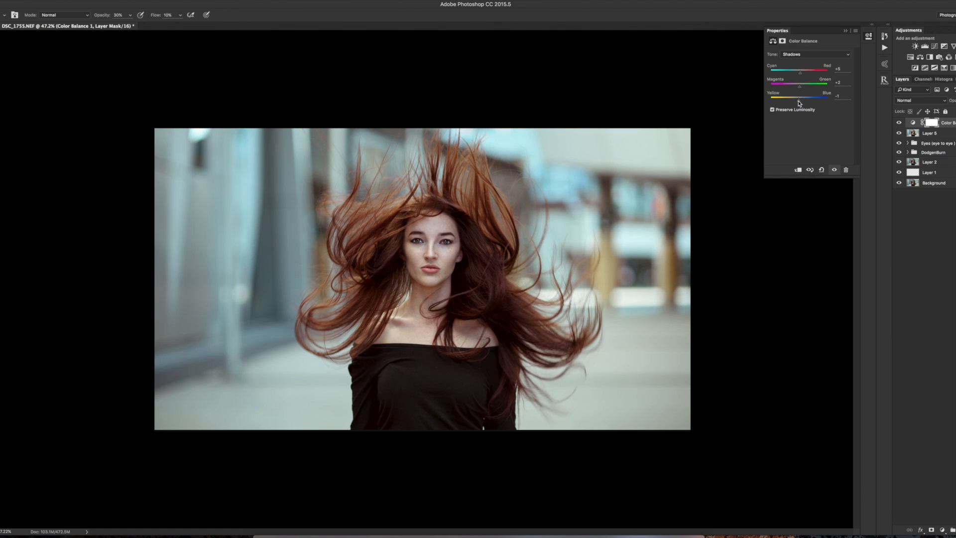
Step: Adjust the color of the highlights in the Color Balance layer and collapse its properties
click(815, 55)
click(814, 68)
drag(798, 73, 826, 97)
text(0)
click(844, 31)
Step: Compare the portrait with and without the Color Balance adjustment
click(898, 123)
click(899, 123)
click(898, 123)
click(899, 123)
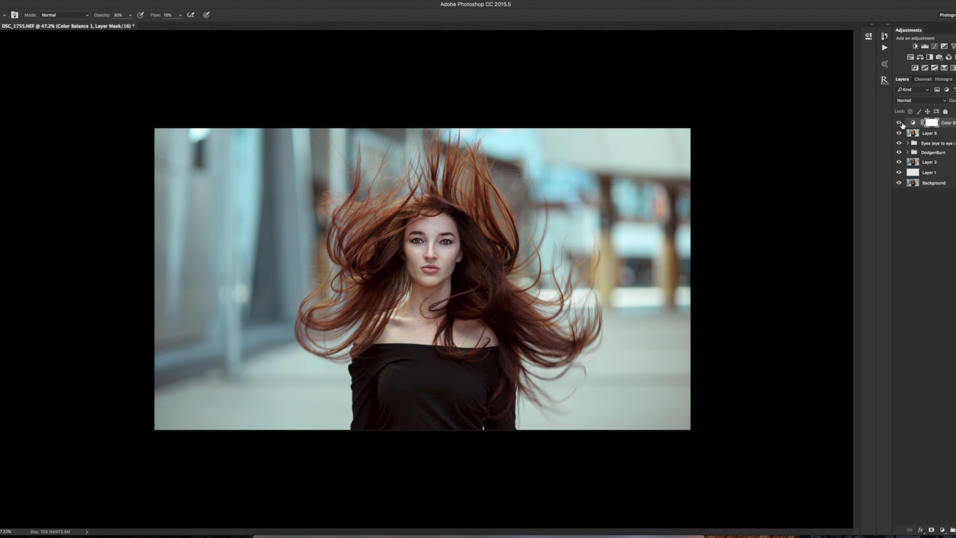
click(899, 123)
click(899, 123)
click(899, 123)
click(899, 123)
click(899, 123)
click(898, 123)
click(912, 123)
click(951, 123)
key(super+a)
click(935, 124)
Step: Add a Photo Filter adjustment layer with the Cyan filter and compare the portrait with and without it
click(941, 530)
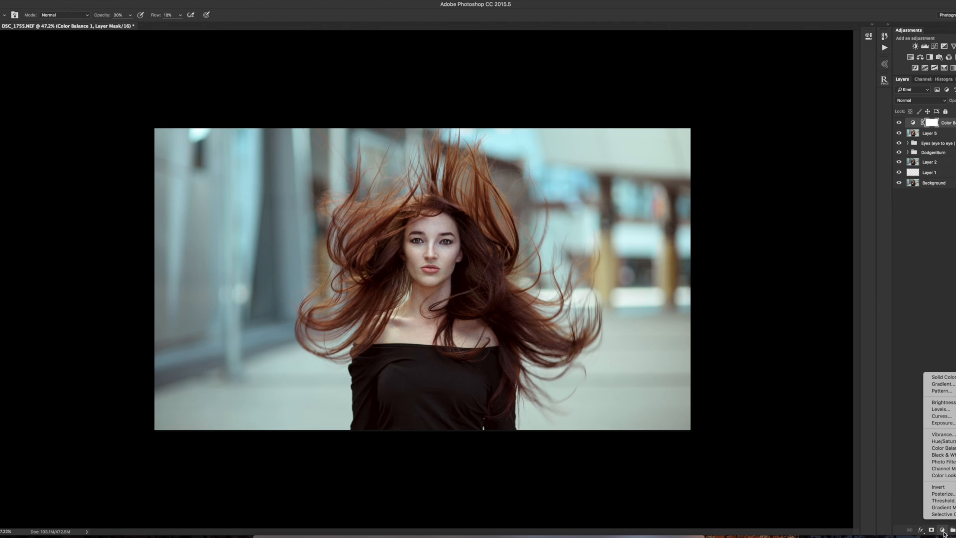
click(938, 462)
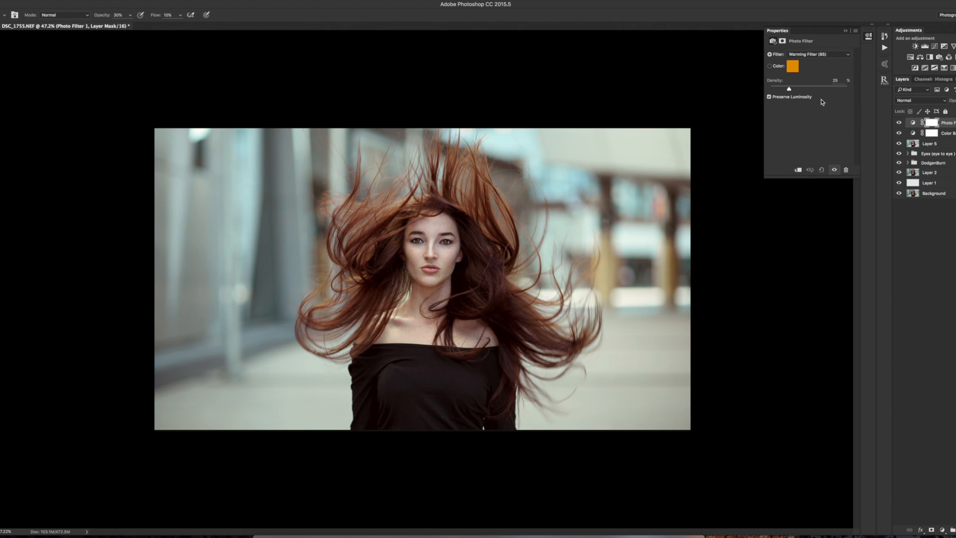
click(801, 55)
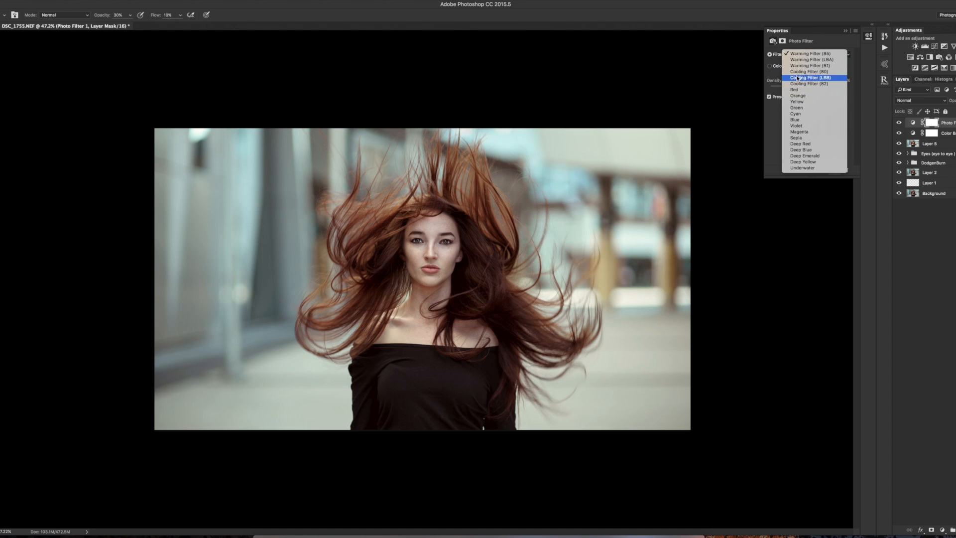
click(797, 113)
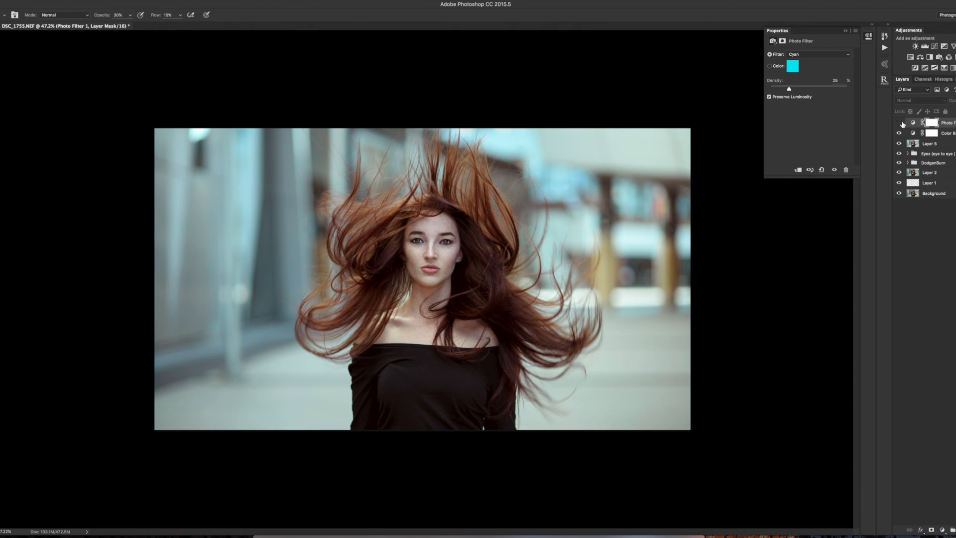
click(899, 122)
click(907, 124)
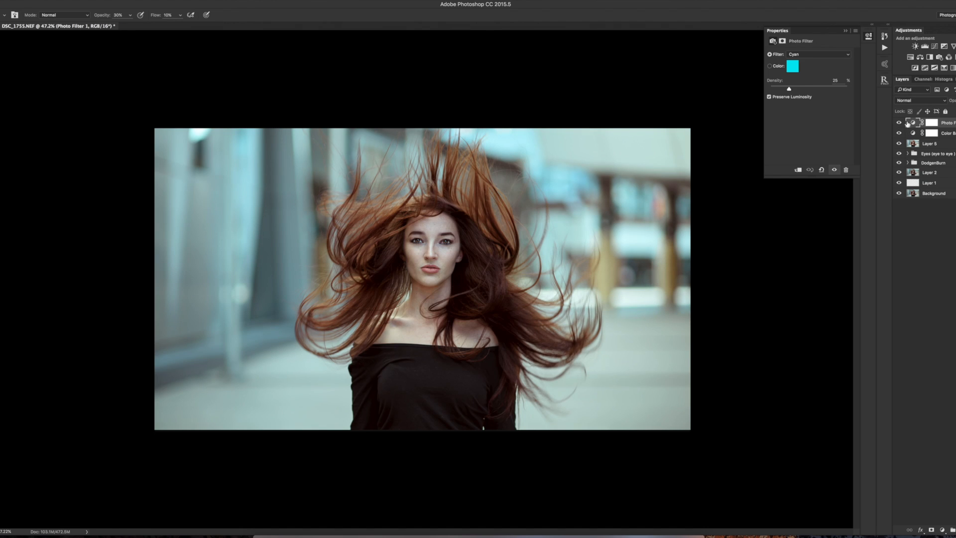
Step: Start Apply Image on the Photo Filter's layer mask with Layer 5 as the source layer
click(931, 123)
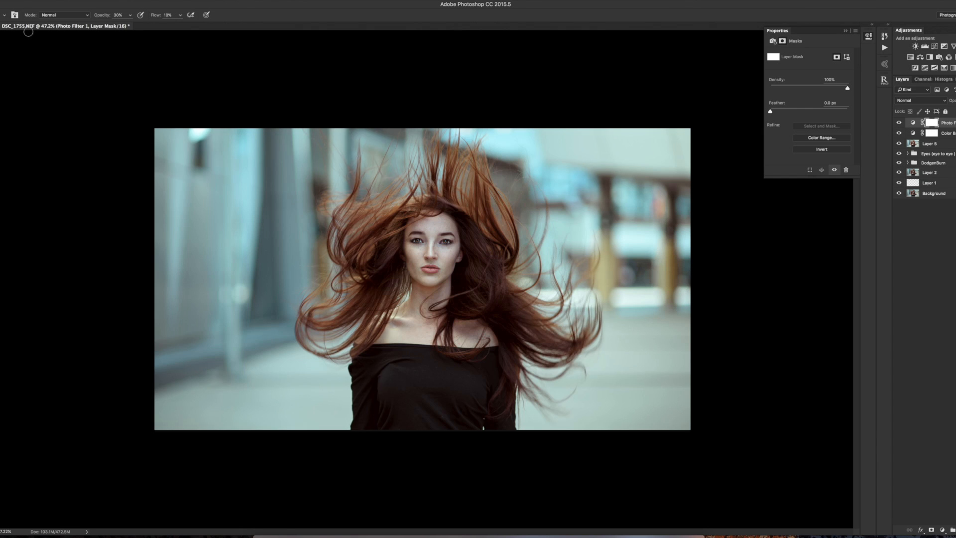
click(76, 1)
mouse_move(105, 16)
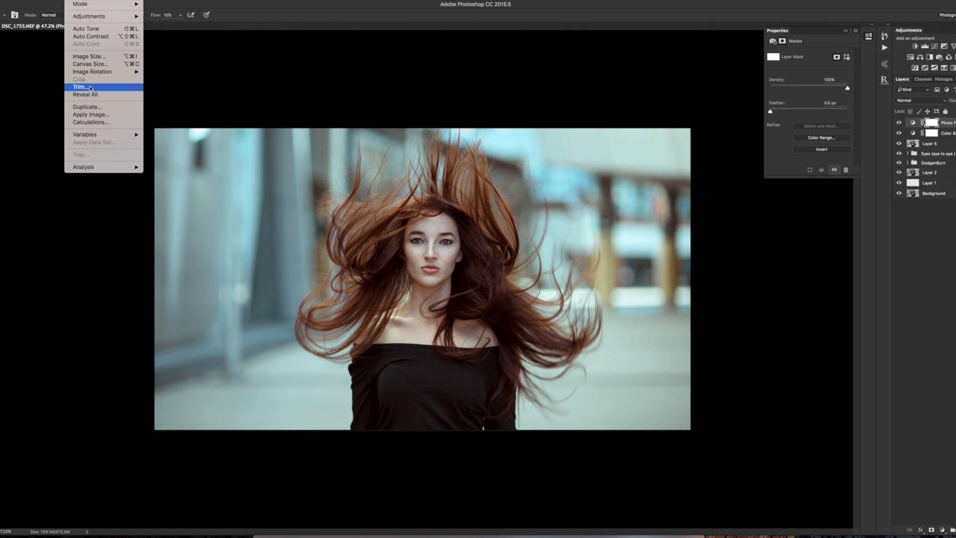
click(90, 115)
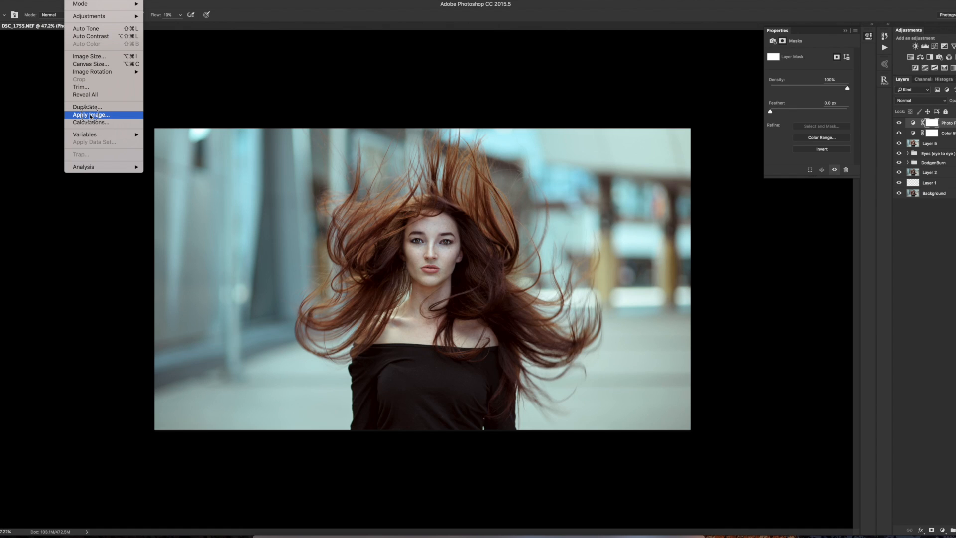
click(184, 58)
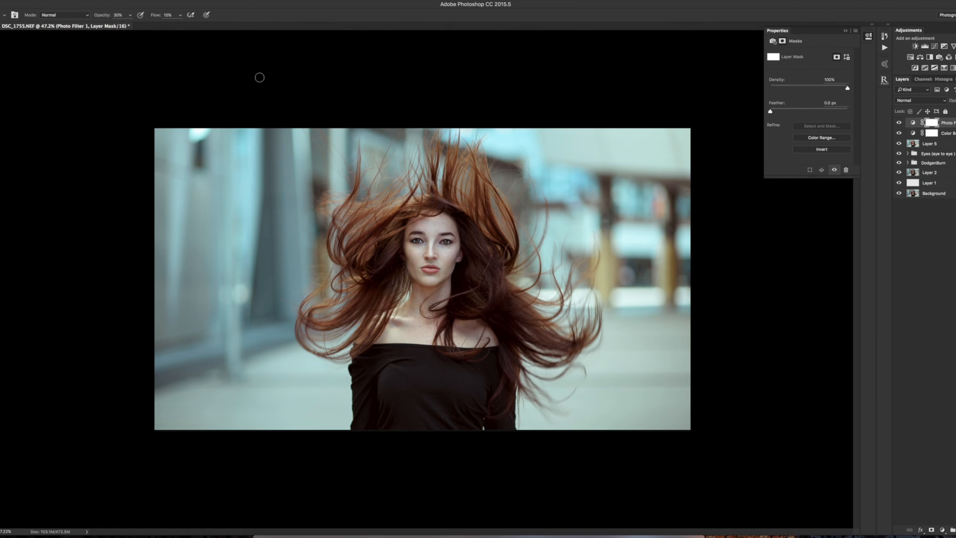
click(53, 1)
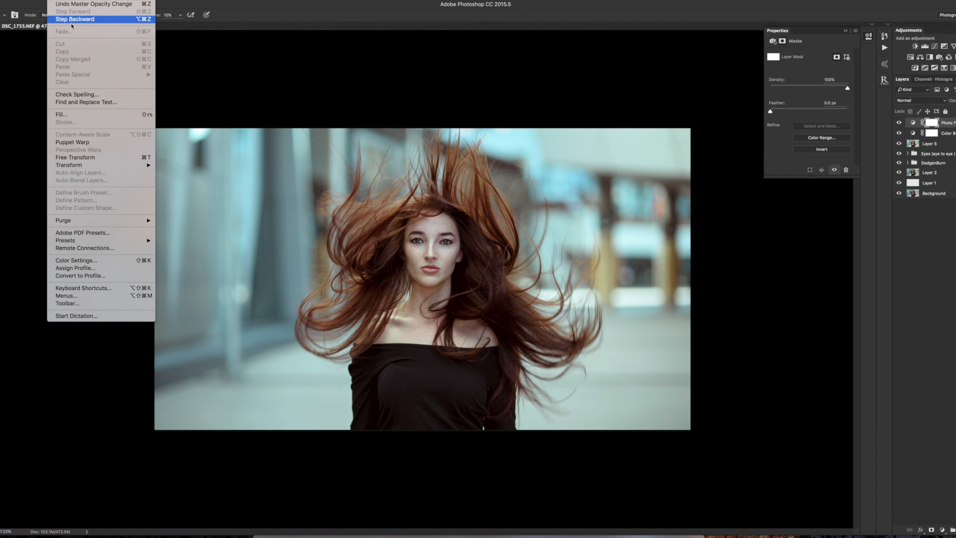
mouse_move(76, 2)
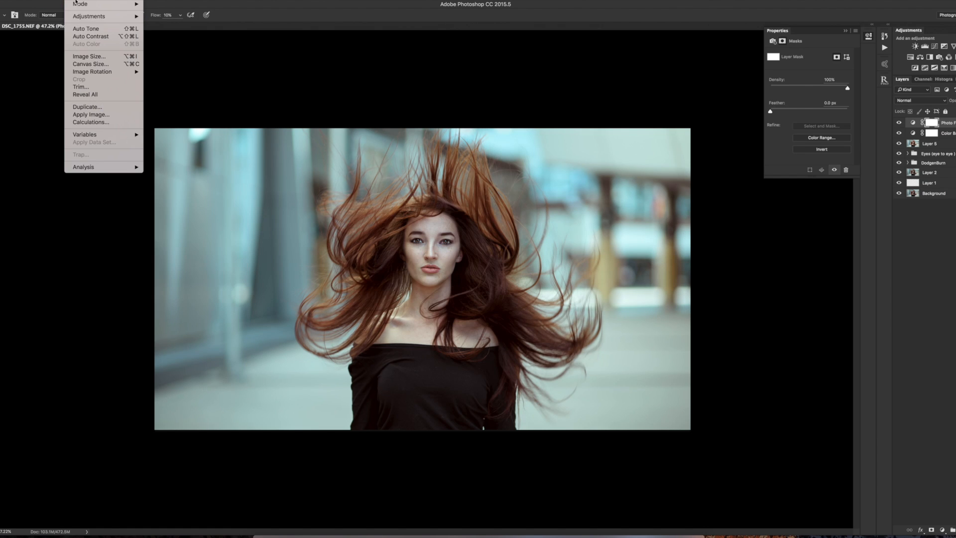
click(91, 115)
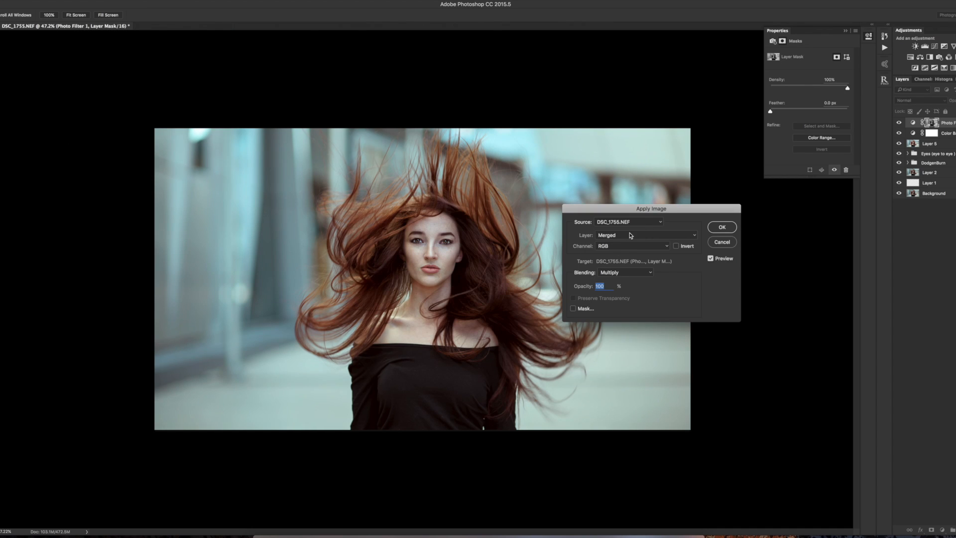
click(630, 234)
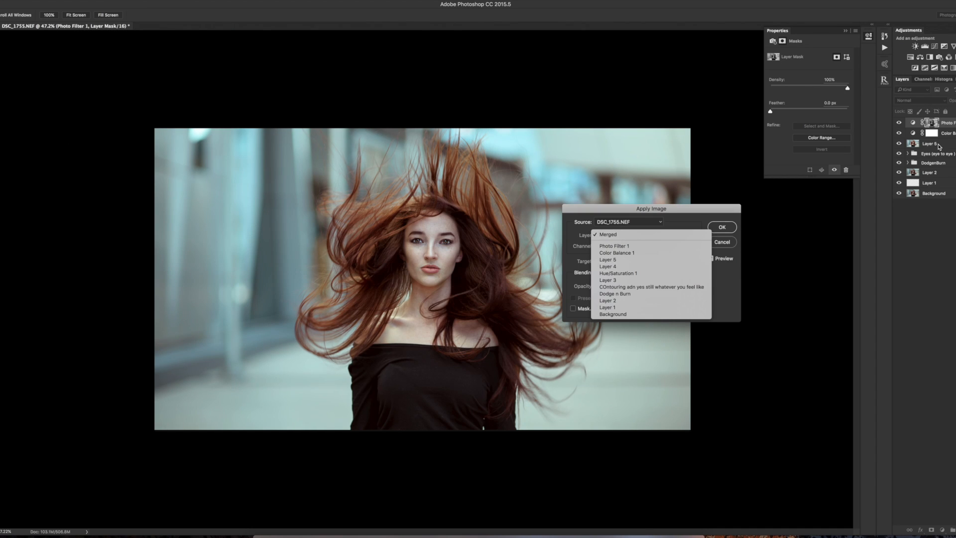
click(618, 260)
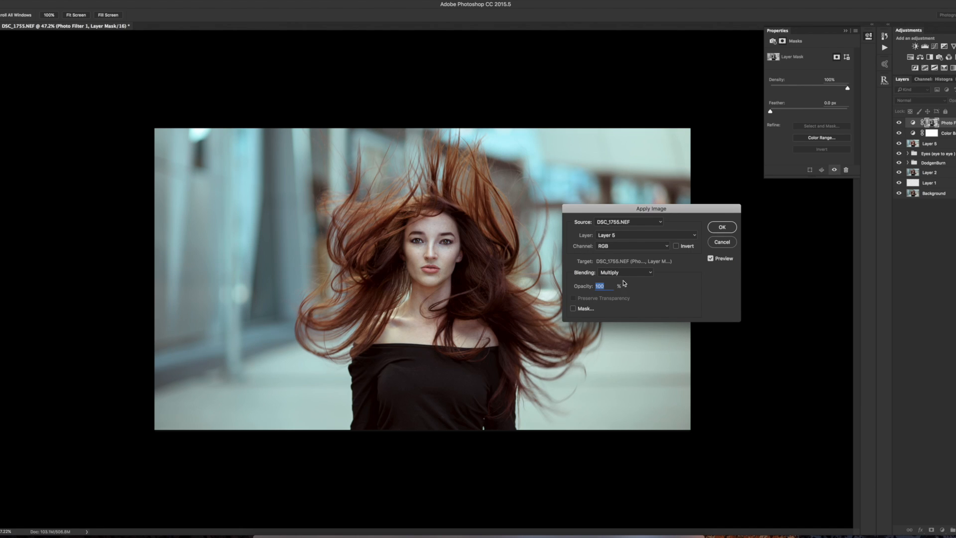
Step: Compare the normal and inverted source, then apply Layer 5 inverted to the Photo Filter mask
click(676, 247)
click(676, 247)
click(676, 246)
click(677, 247)
click(677, 247)
click(722, 227)
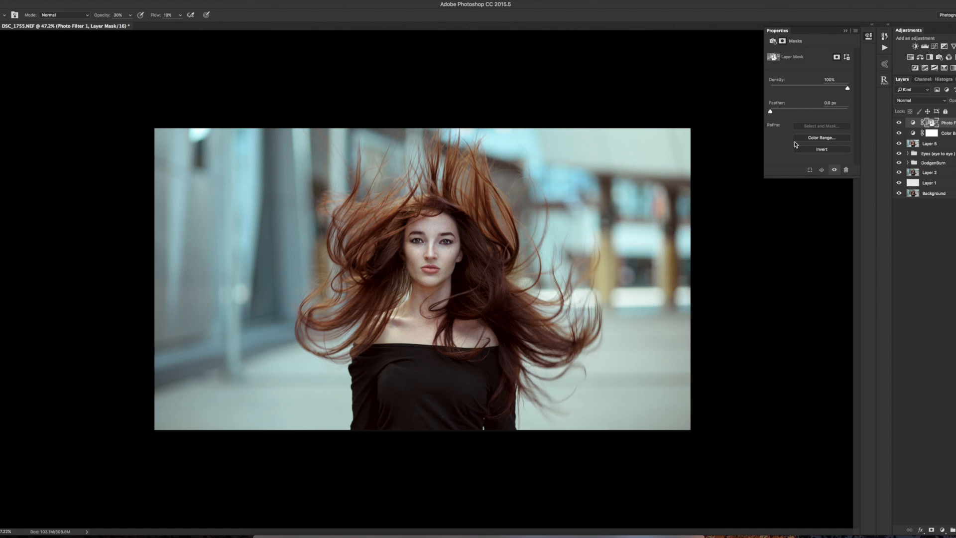
Step: Fine-tune the opacity of the masked cyan Photo Filter while comparing the portrait with and without it
click(899, 123)
click(899, 123)
click(899, 123)
click(899, 123)
click(912, 122)
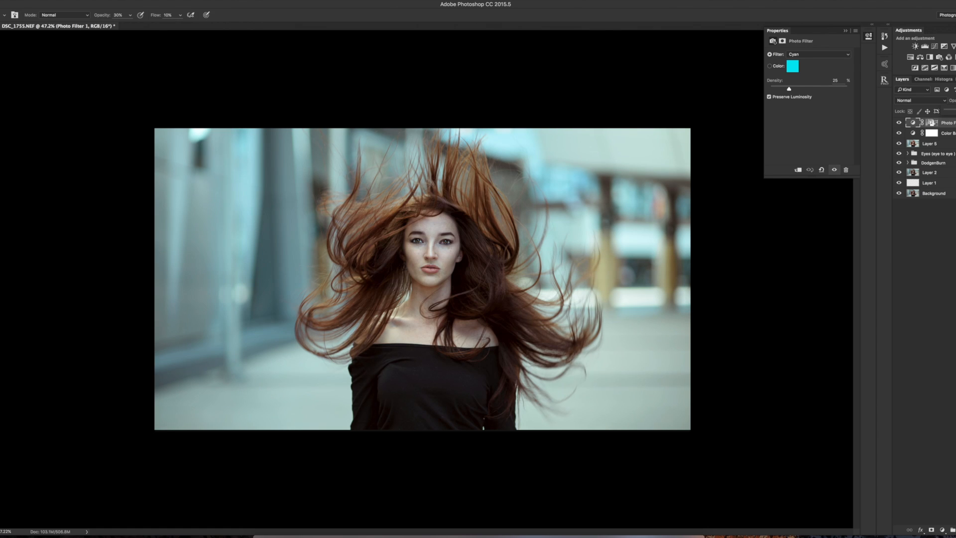
click(899, 123)
click(899, 123)
click(899, 123)
click(898, 123)
click(898, 123)
click(899, 123)
click(897, 124)
click(898, 124)
click(954, 100)
click(951, 129)
Step: Stamp the visible layers into a new layer and open it in the HDR Efex Pro 2 filter
key(ctrl+shift+alt+n)
key(ctrl+shift+alt+e)
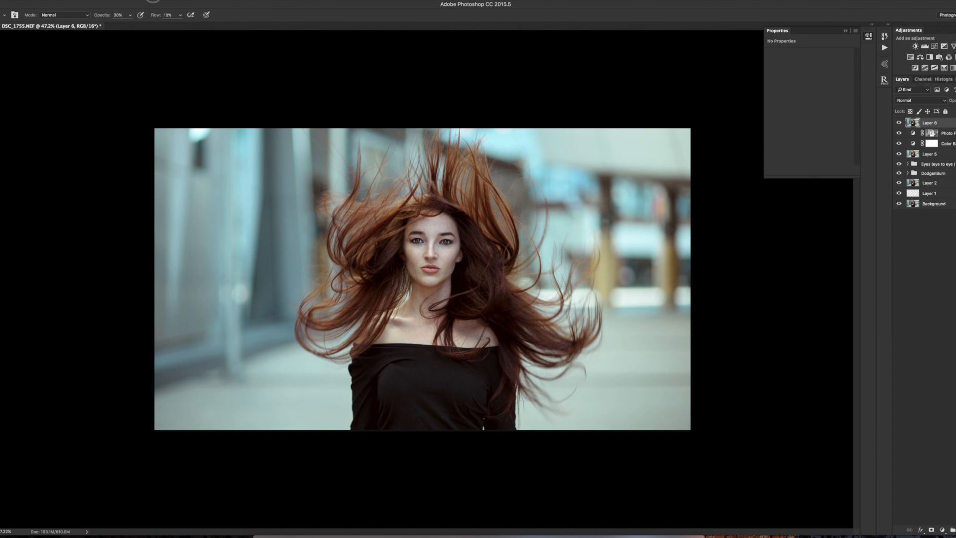
click(162, 0)
mouse_move(184, 188)
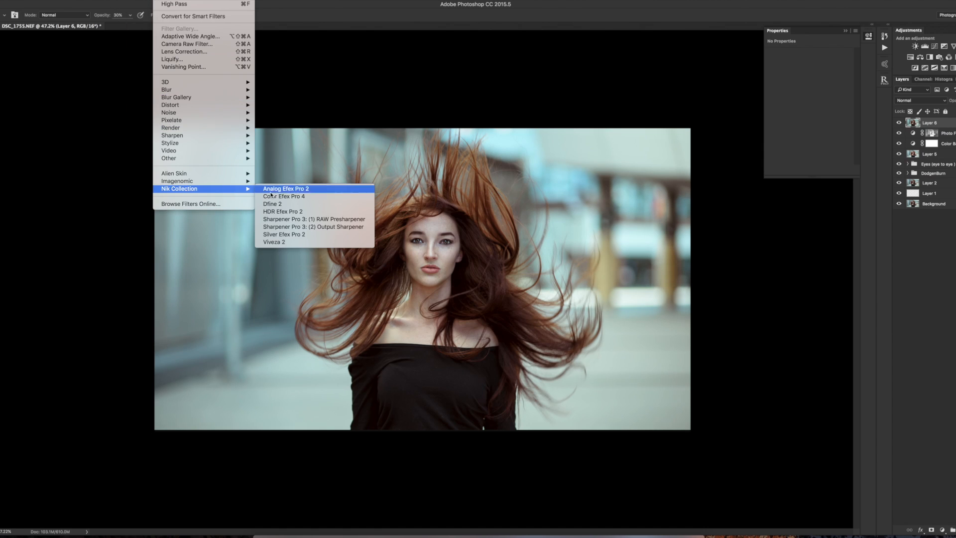
click(283, 212)
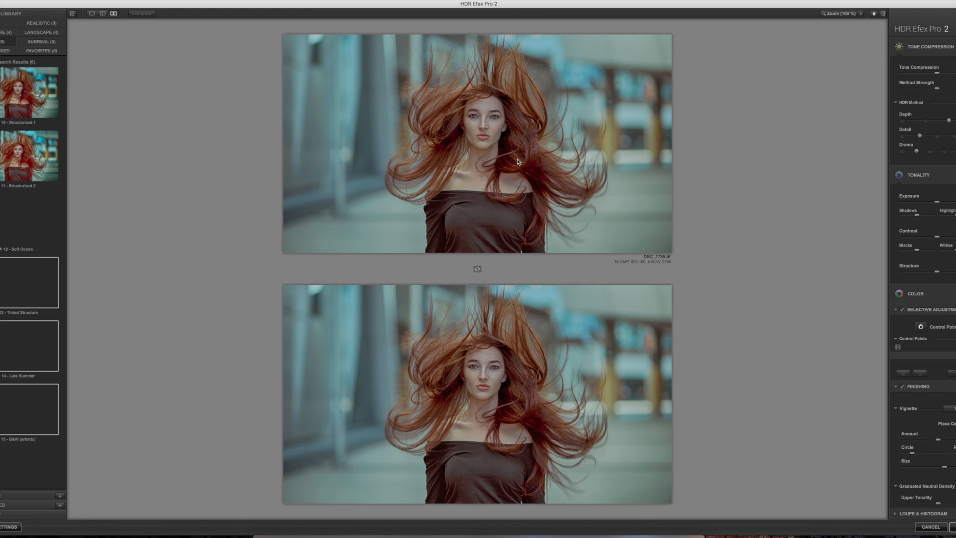
Step: Choose the Structurized 2 preset and reduce the HDR method's depth, detail and drama
click(33, 158)
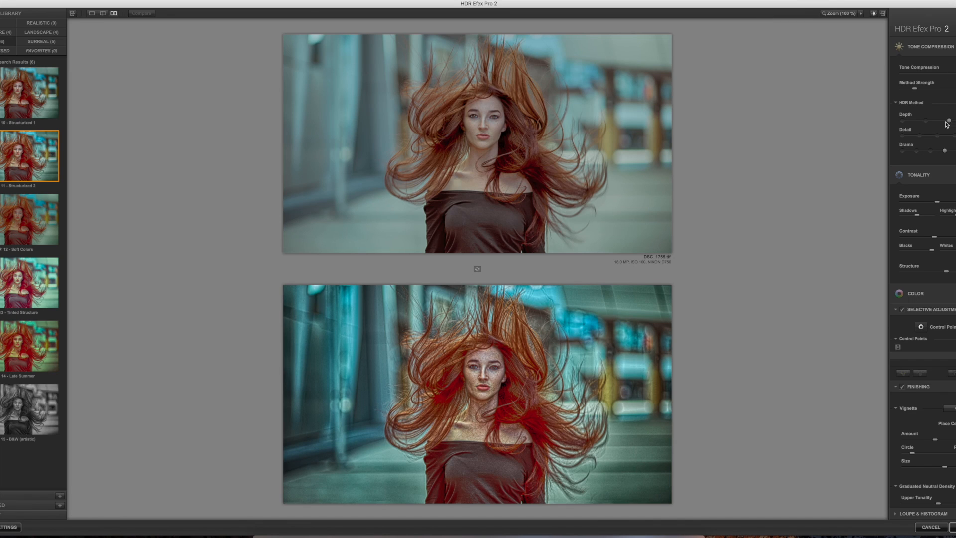
click(926, 121)
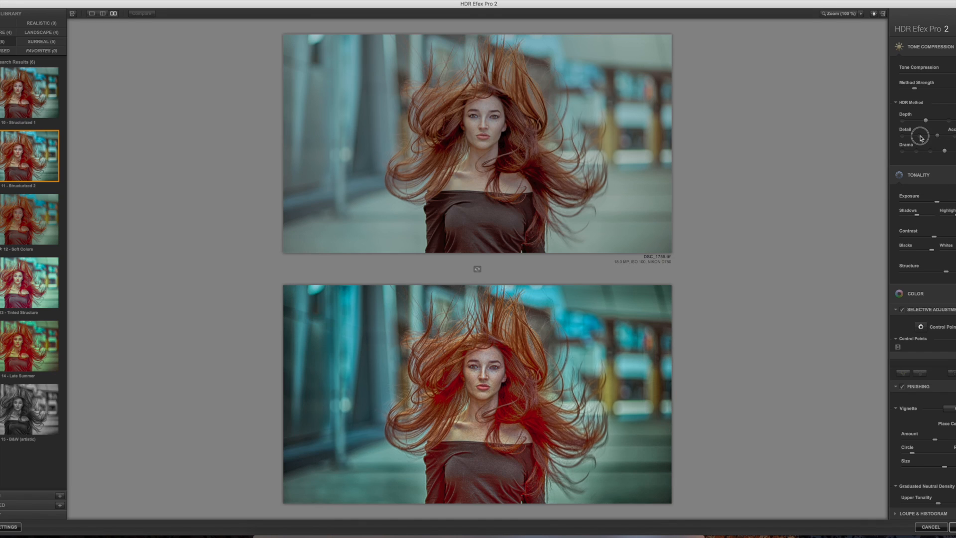
click(934, 152)
drag(934, 151, 913, 149)
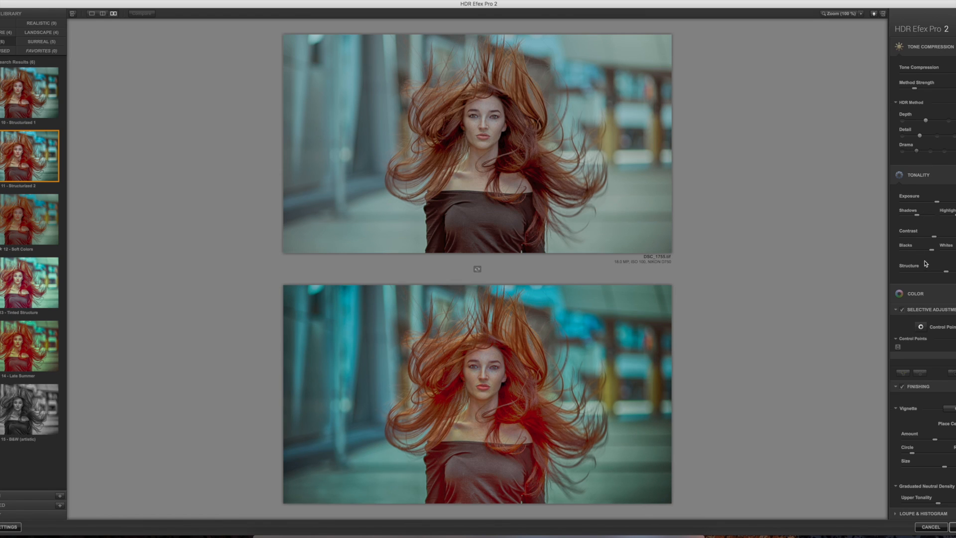
Step: Raise the exposure slightly in HDR Efex Pro 2 and apply the filter to the stamped layer
click(939, 202)
drag(941, 203, 942, 202)
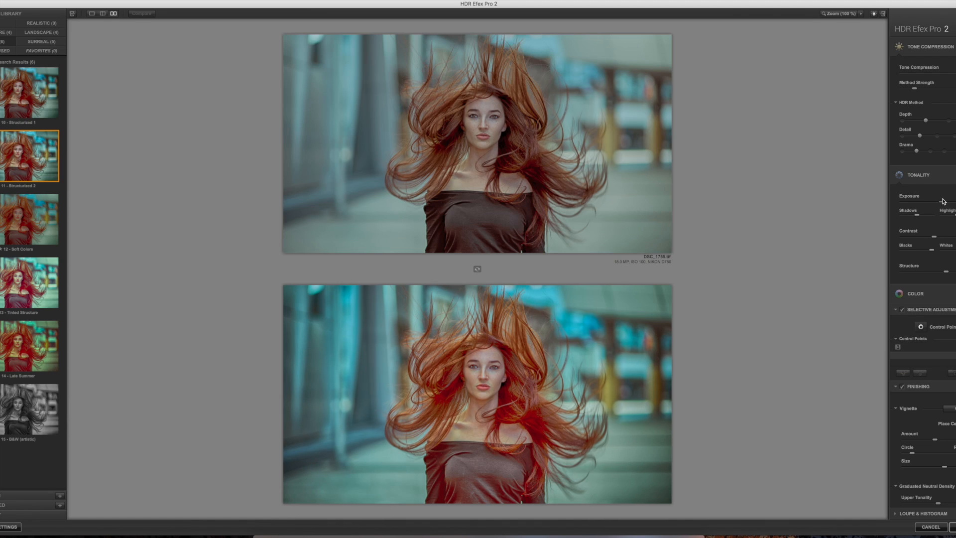
click(952, 526)
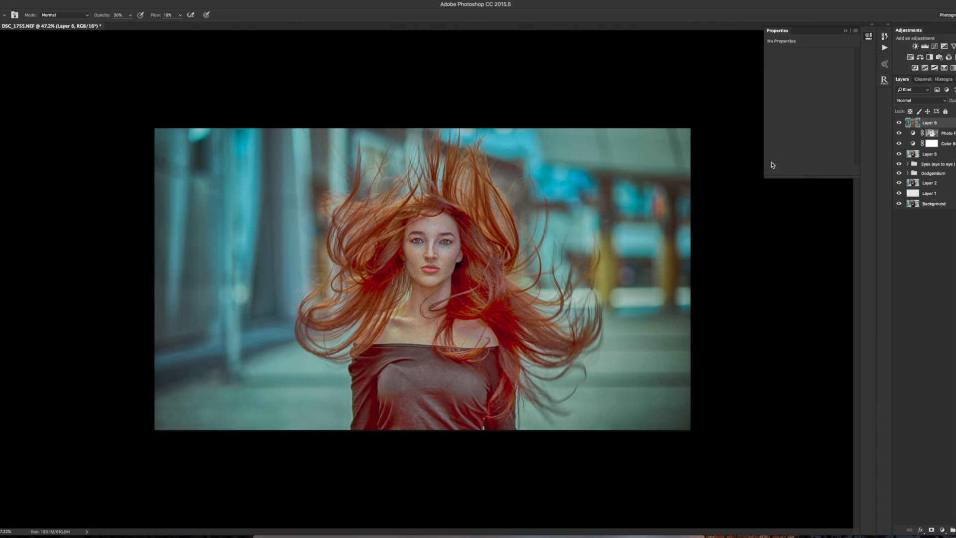
Step: Lower the opacity of the HDR layer (Layer 6) strongly and compare the portrait with and without it
click(898, 123)
click(898, 123)
click(955, 100)
mouse_move(955, 110)
mouse_down()
mouse_move(941, 111)
mouse_move(950, 111)
mouse_up()
click(899, 122)
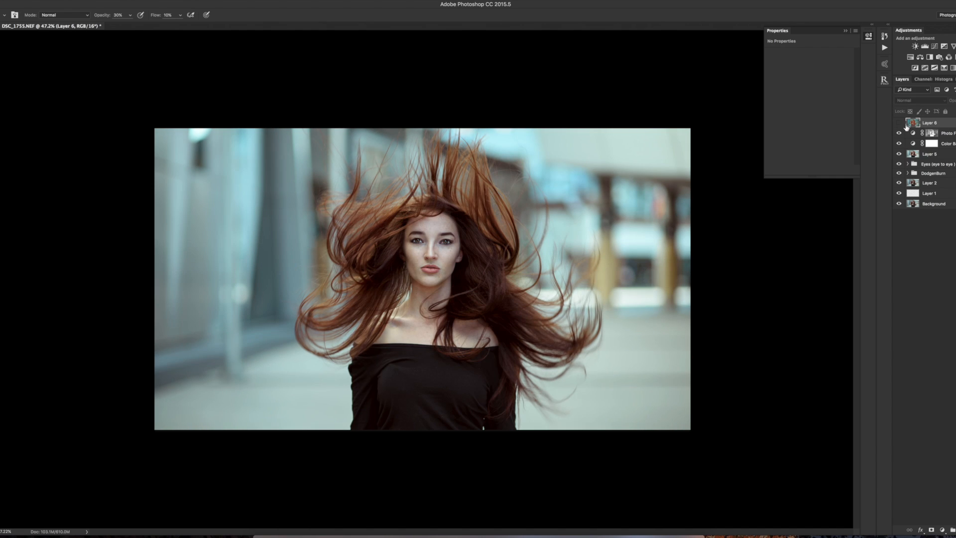
click(899, 124)
click(899, 124)
click(899, 124)
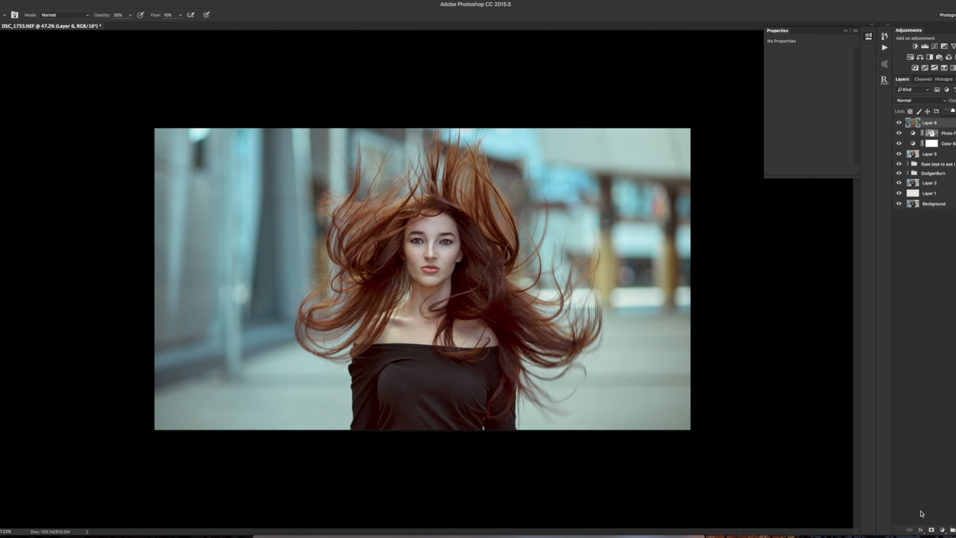
Step: Add a white layer mask to the HDR layer and paint the woman out of it with the brush at 100% opacity
alt+click(930, 529)
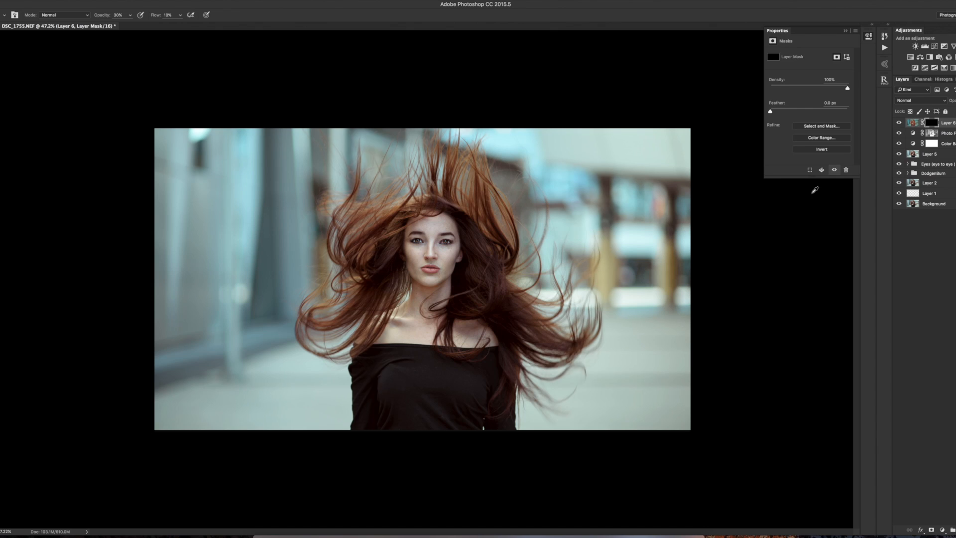
key(ctrl+i)
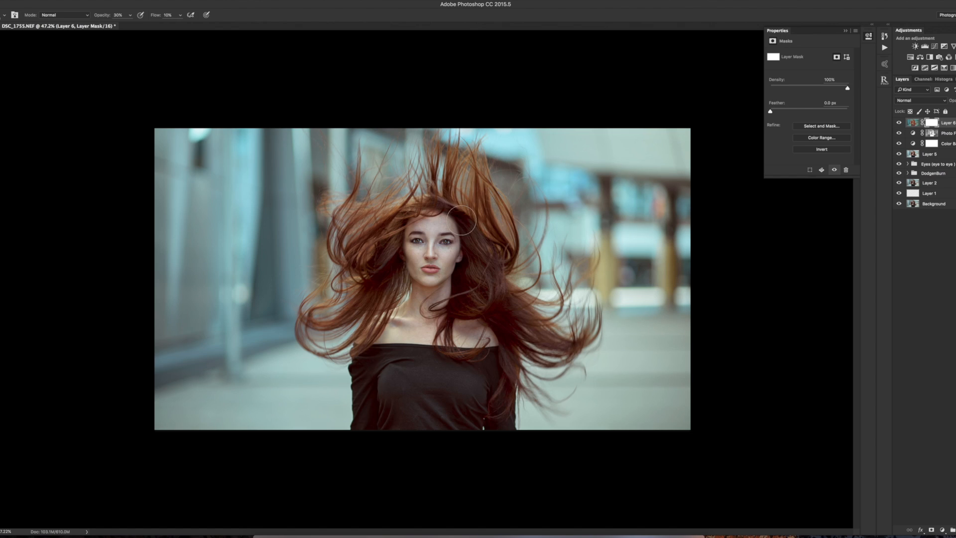
key(0)
mouse_move(466, 379)
mouse_down()
mouse_move(406, 383)
mouse_move(451, 413)
mouse_move(442, 394)
mouse_move(472, 405)
mouse_up()
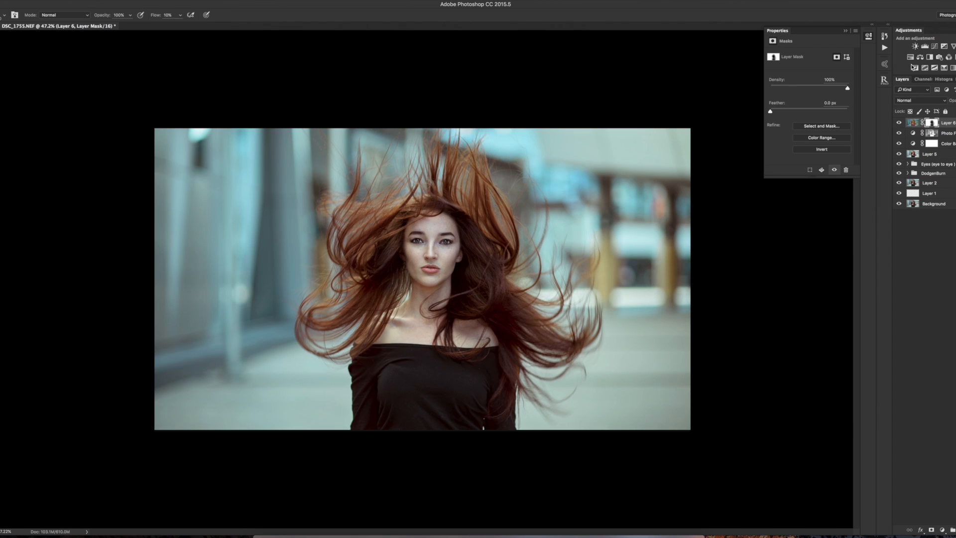
Step: Compare the portrait with and without the masked HDR layer (Layer 6)
click(899, 122)
click(900, 123)
click(899, 122)
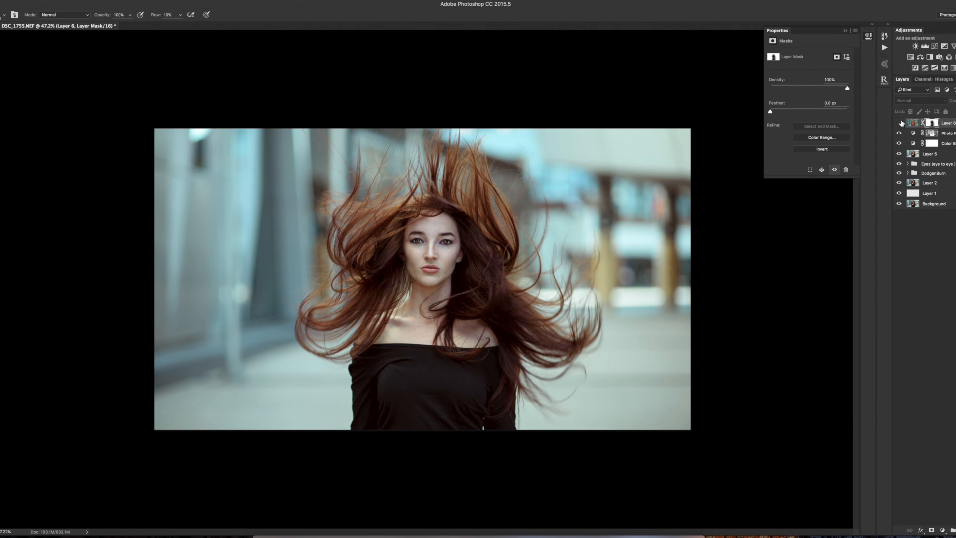
click(899, 123)
click(900, 122)
click(900, 123)
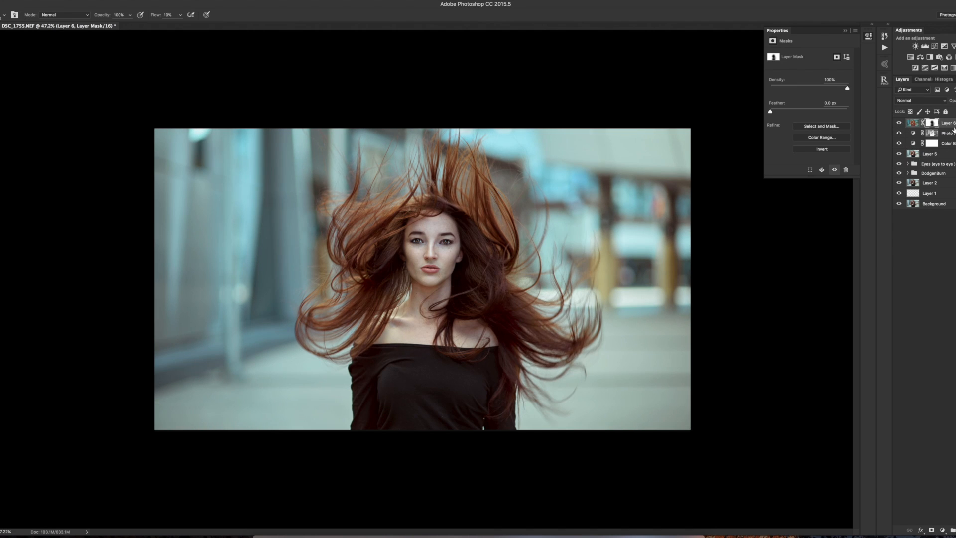
Step: Group the layers from Layer 6 down to Layer 5 and name the group "Toning n color correction"
click(949, 214)
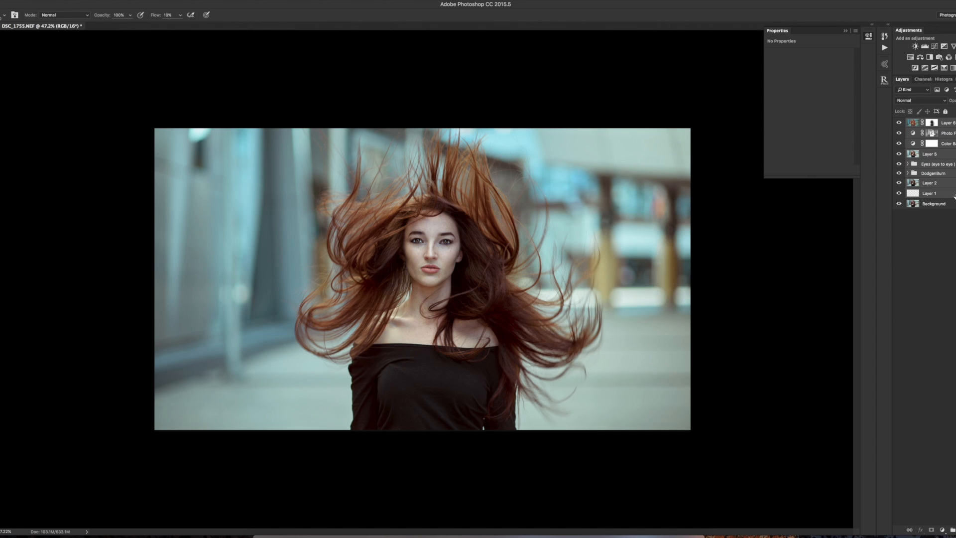
click(951, 123)
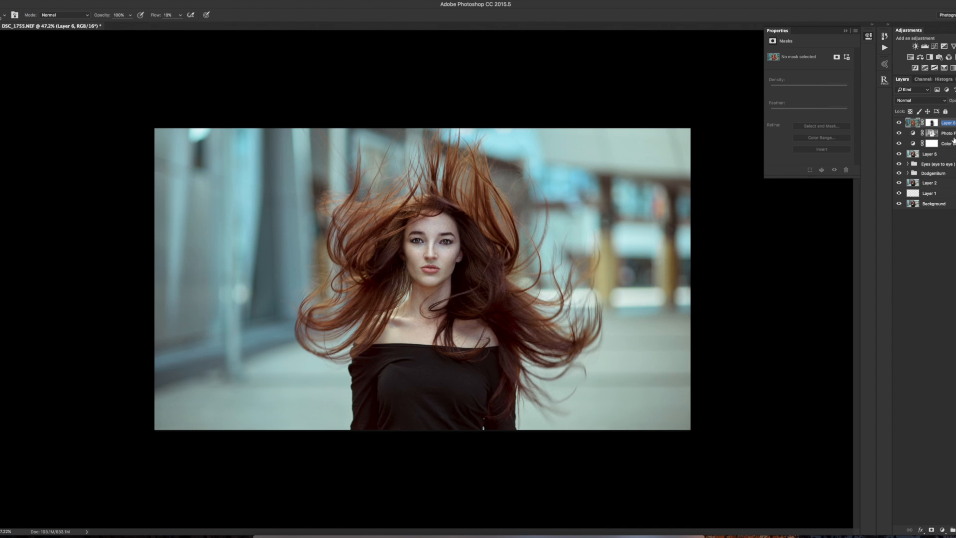
shift+click(954, 145)
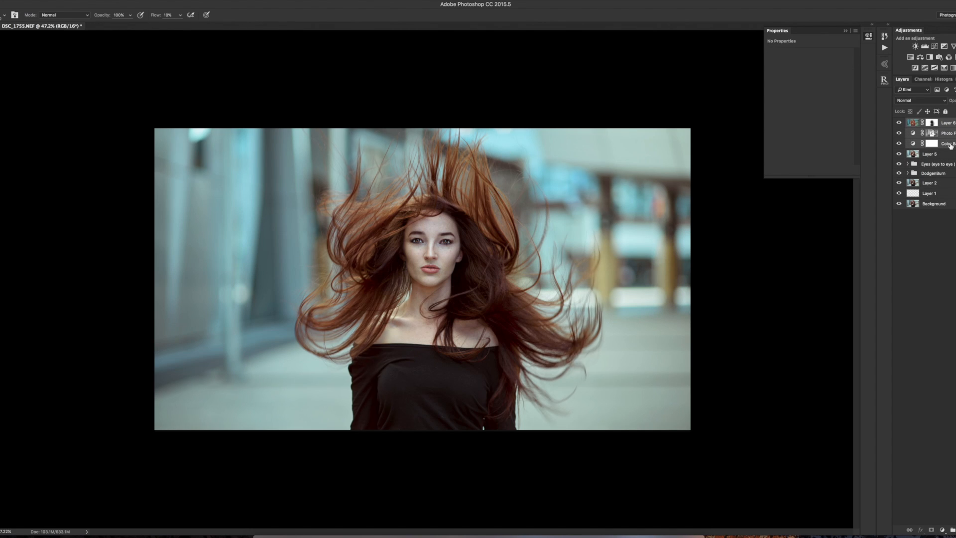
shift+click(938, 154)
key(ctrl+g)
double_click(942, 123)
click(752, 163)
double_click(928, 122)
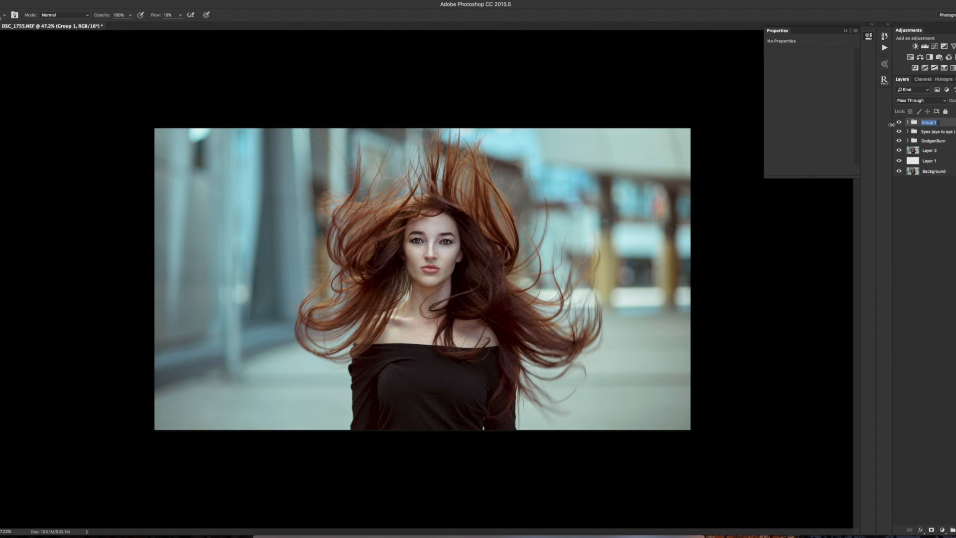
text(Toning n color correction)
key(Return)
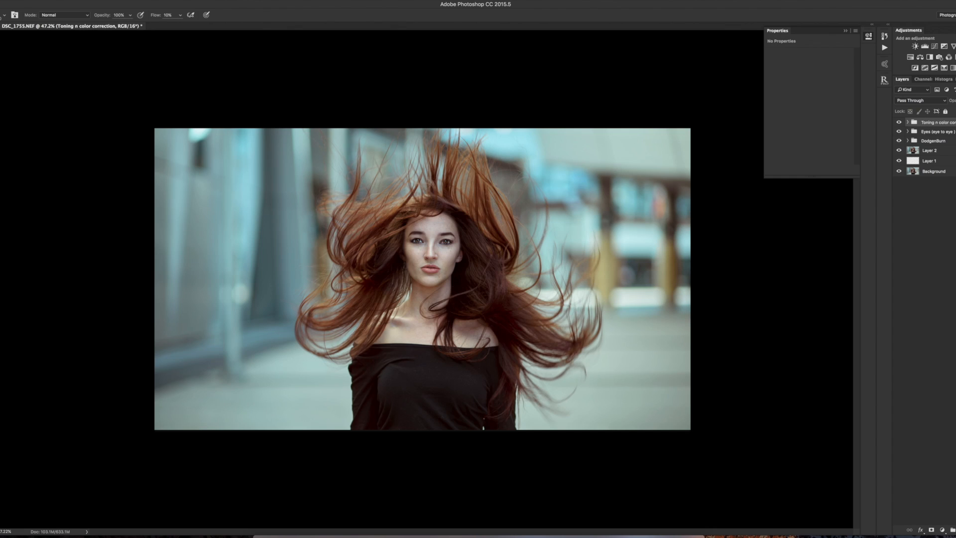
Step: Group all layers and groups above the Background and name the group "Procesing end to ned see :P"
click(947, 162)
shift+click(952, 122)
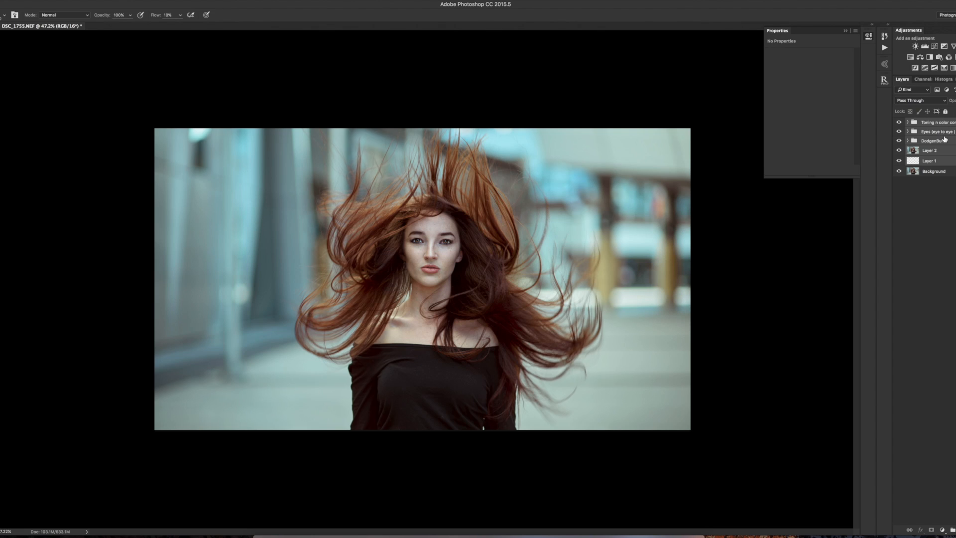
key(super+g)
double_click(918, 123)
text(Procesing end to)
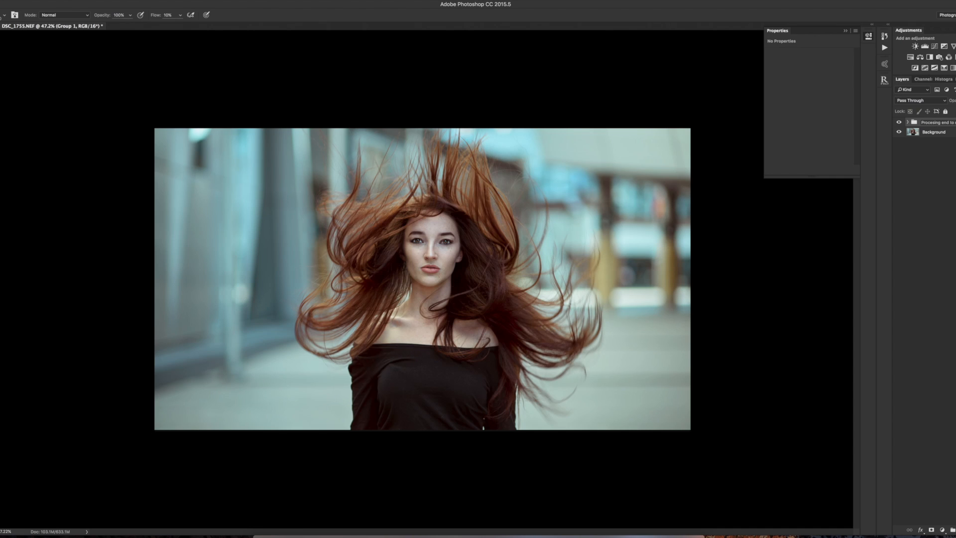
key(Return)
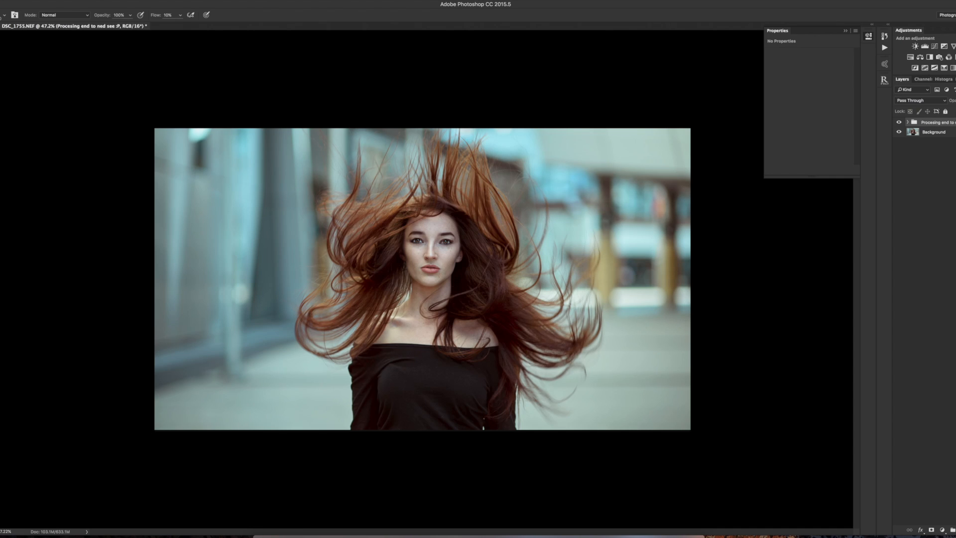
Step: Compare the portrait with and without the overall processing group
click(899, 122)
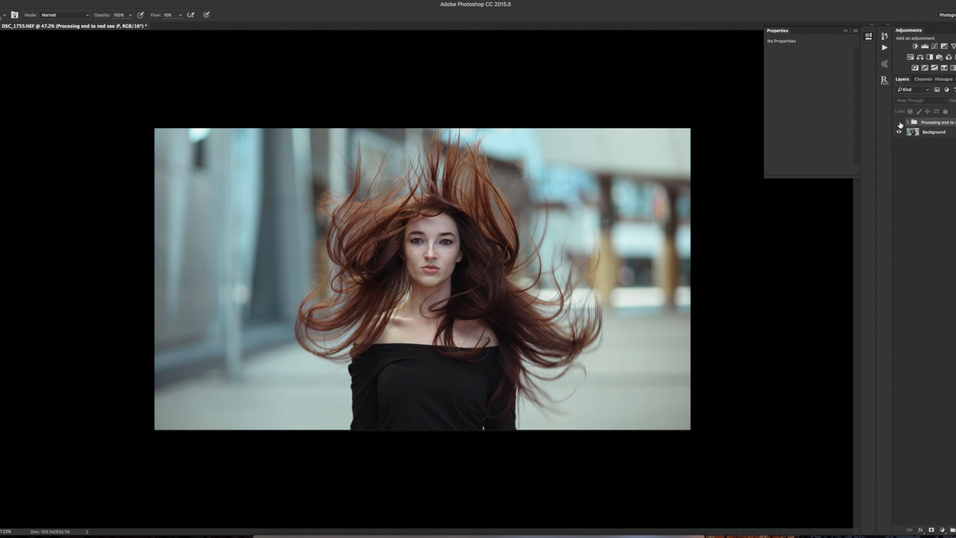
click(898, 122)
click(900, 123)
click(899, 123)
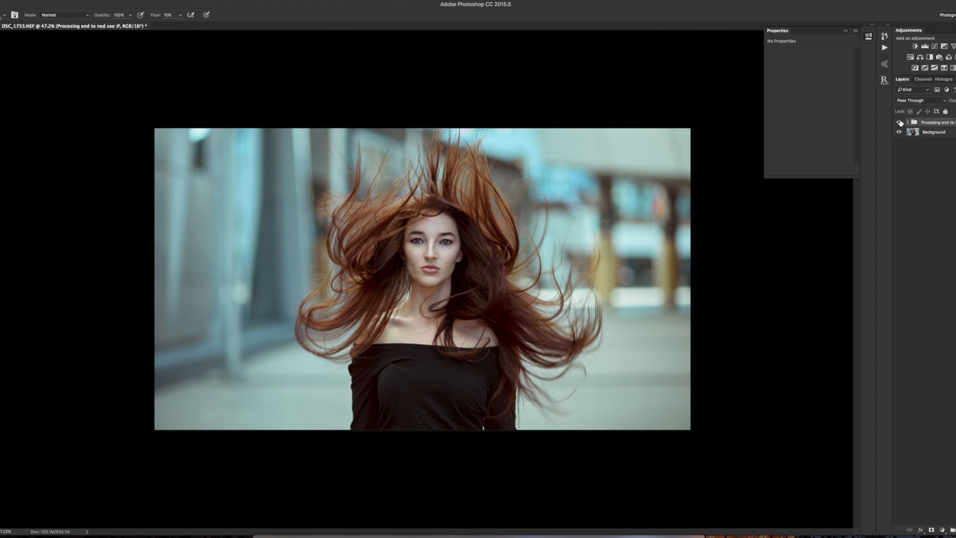
click(900, 123)
click(899, 123)
click(900, 123)
click(899, 122)
Step: Stamp all visible layers into a new layer above the processing group and sharpen it with the Unsharp Mask filter's existing settings
key(super+alt+shift+e)
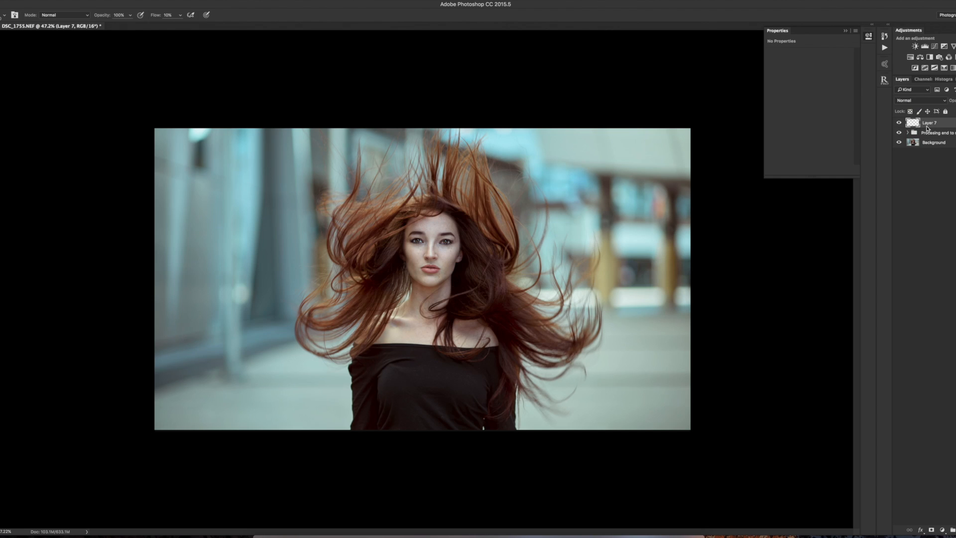
click(158, 1)
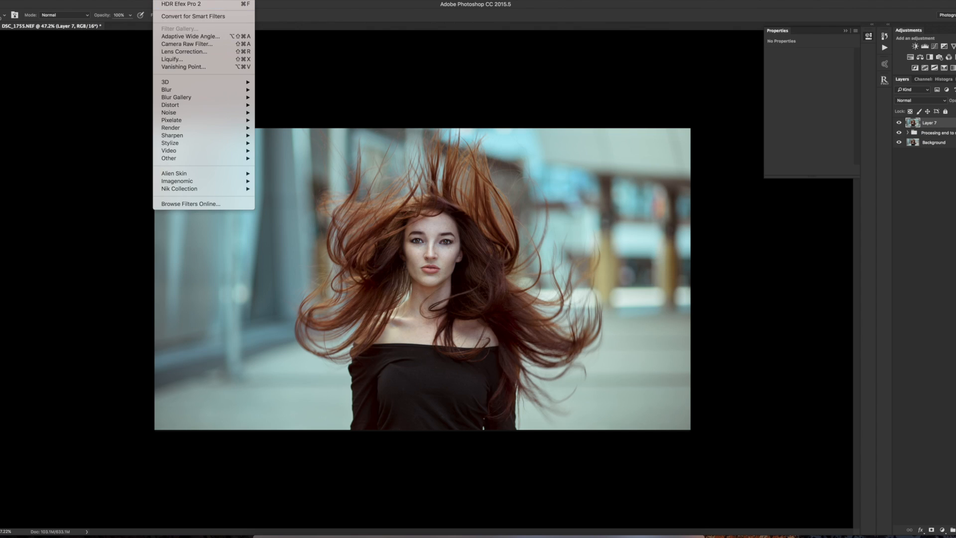
mouse_move(182, 136)
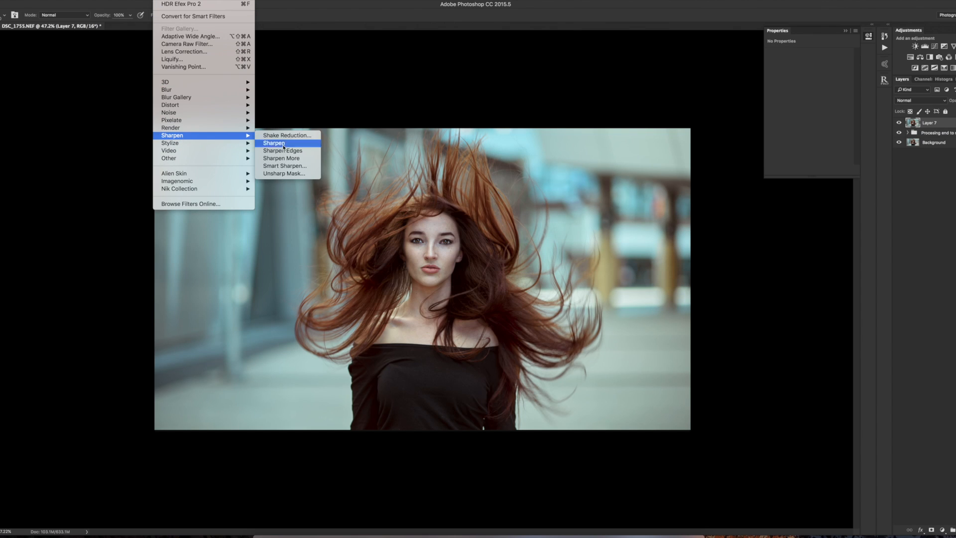
click(269, 174)
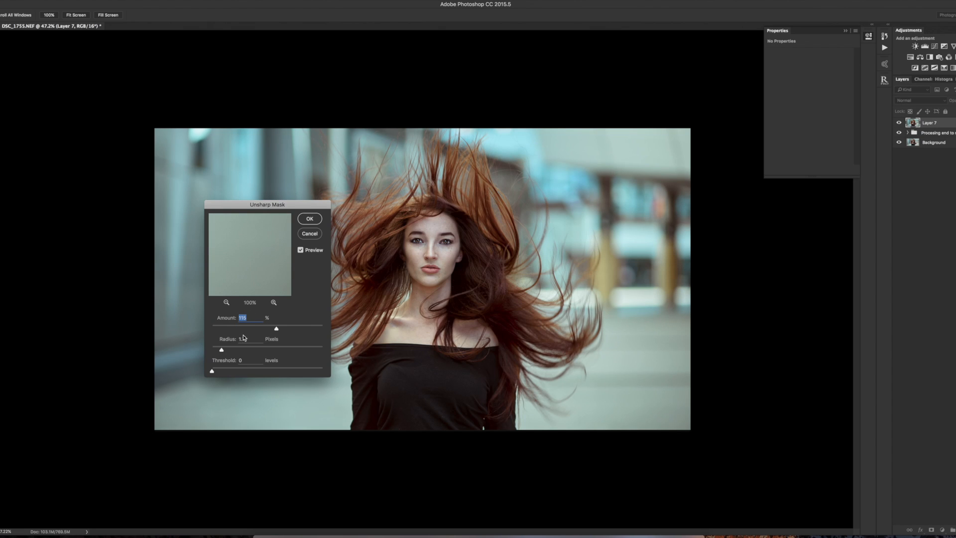
click(306, 222)
key(b)
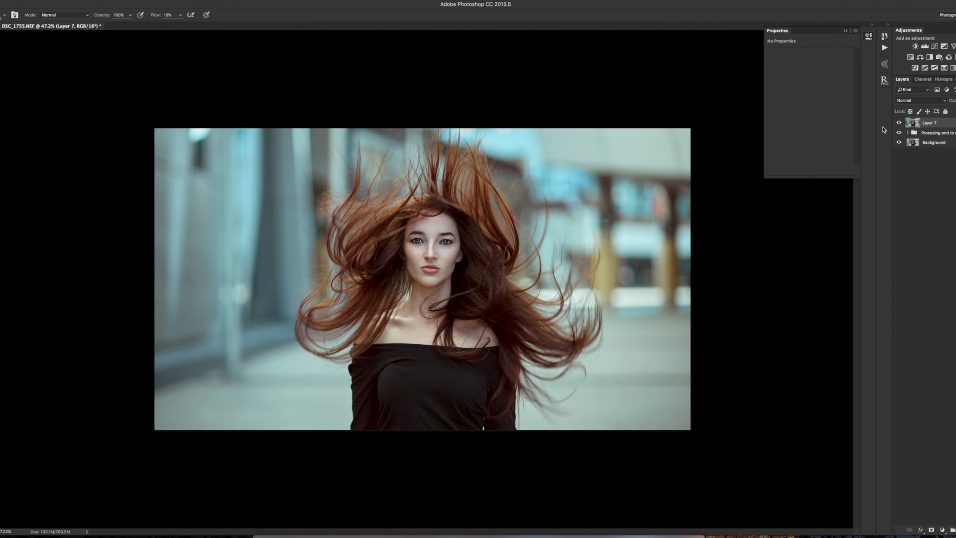
Step: Examine the woman's face and hair up close with and without the sharpened layer (Layer 7)
scroll(437, 228, up, 3)
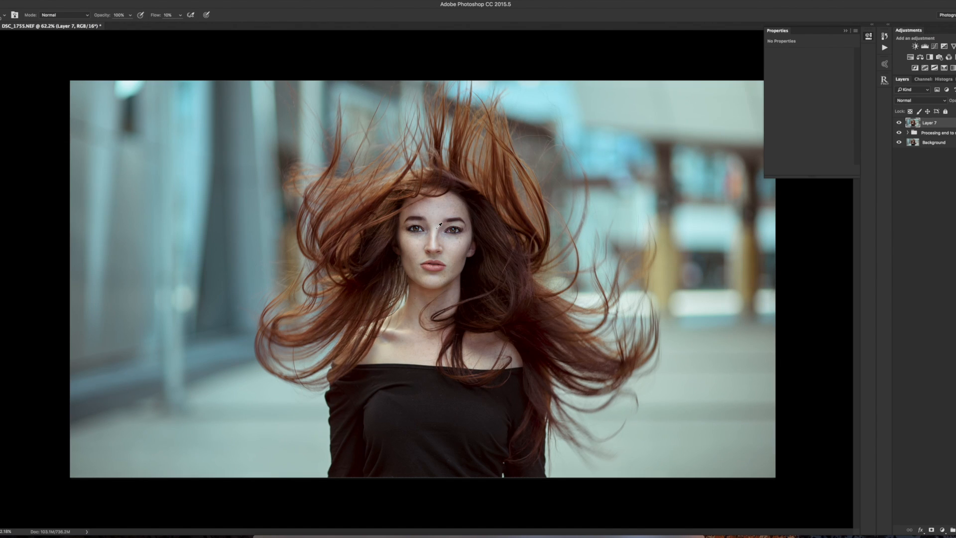
scroll(439, 225, up, 5)
scroll(437, 234, up, 2)
scroll(438, 218, up, 2)
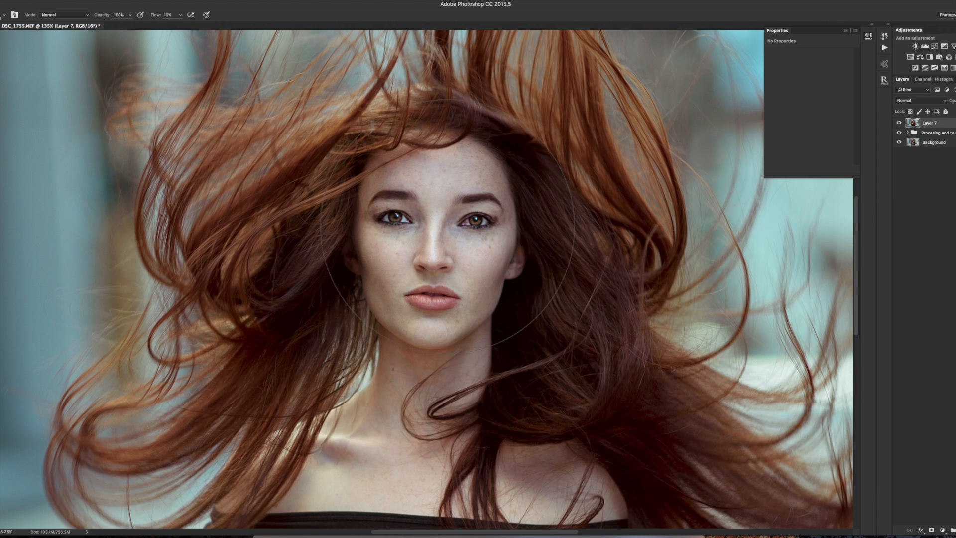
key(bracketleft)
key(bracketleft)
key(bracketleft)
key(bracketleft)
key(bracketleft)
key(bracketleft)
key(bracketleft)
key(bracketleft)
click(899, 124)
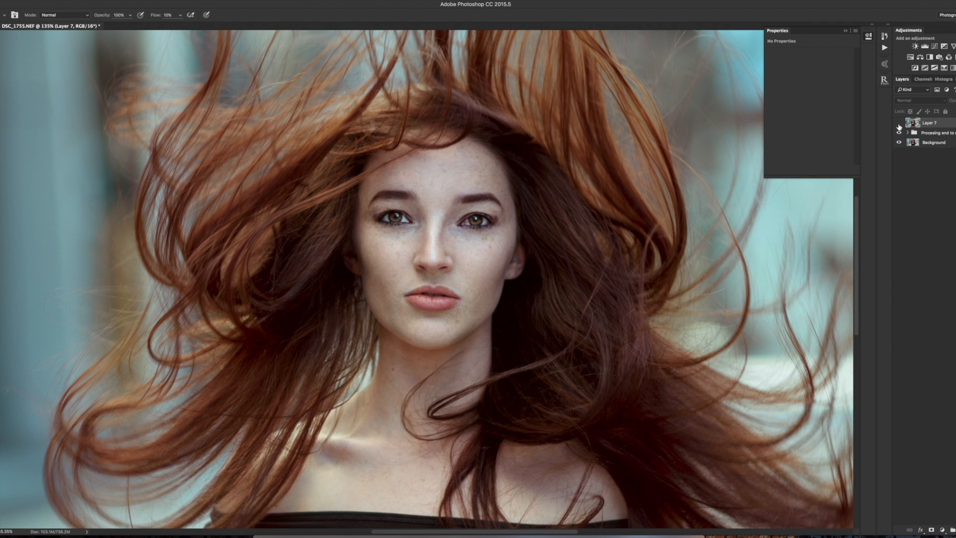
click(899, 124)
scroll(583, 234, down, 4)
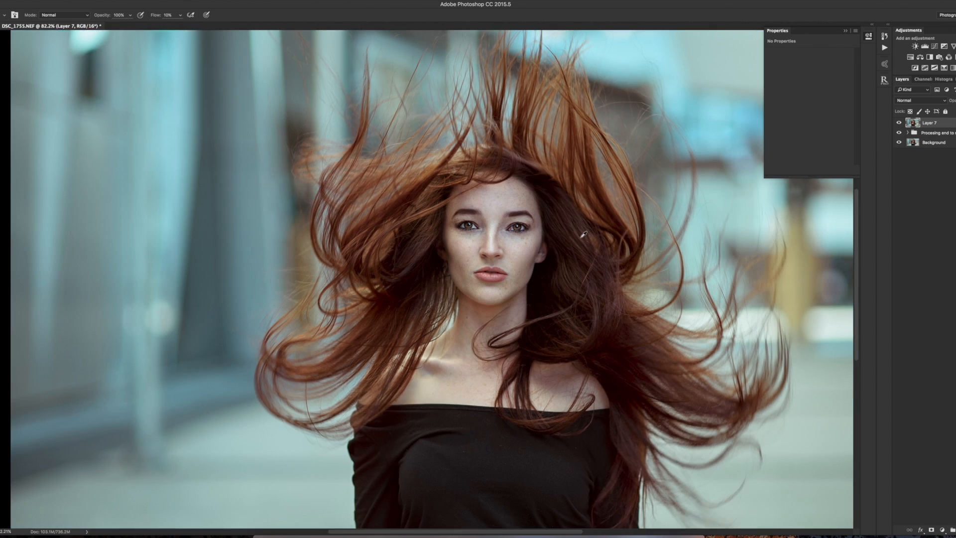
scroll(583, 233, down, 3)
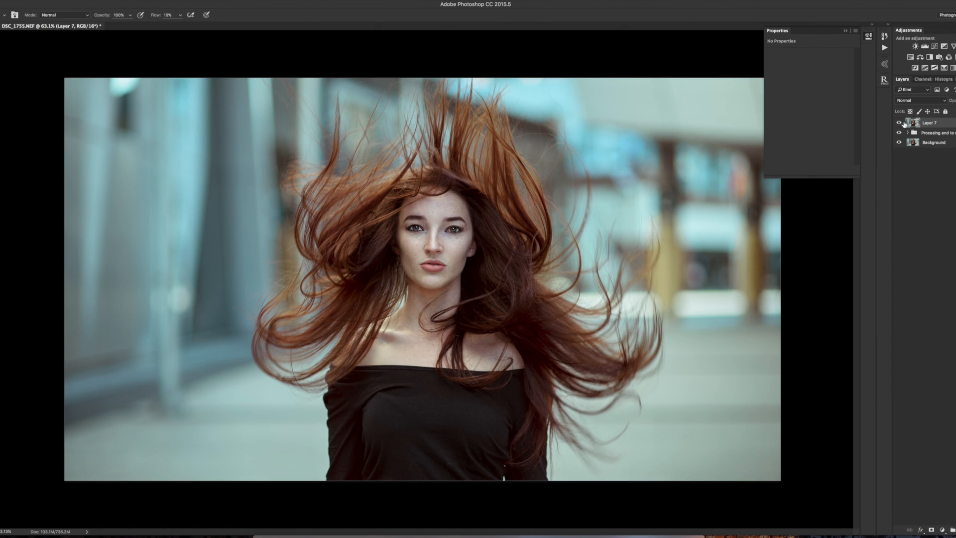
Step: Rename the sharpened layer "Sharpen for web you see" and move it into the processing group
double_click(929, 122)
text(Sharpen fo)
key(Return)
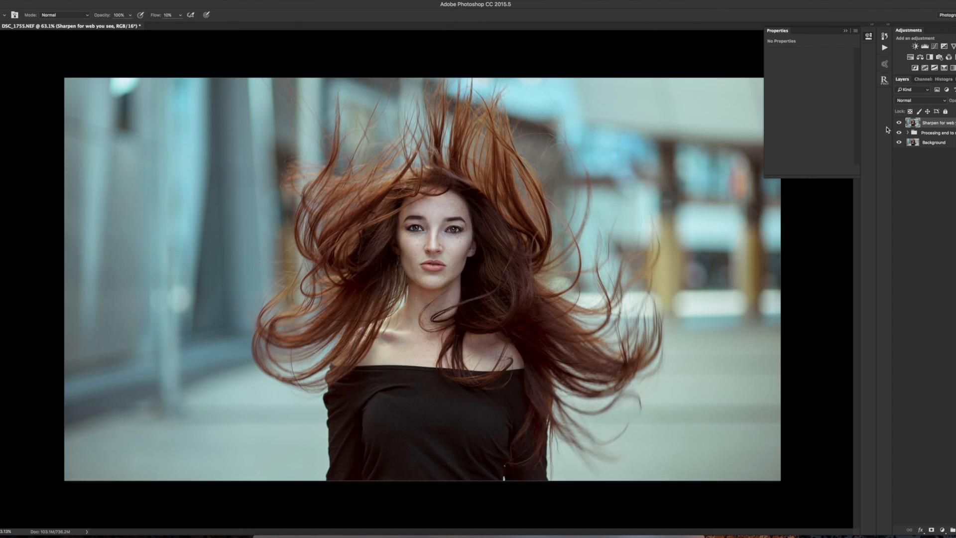
click(907, 134)
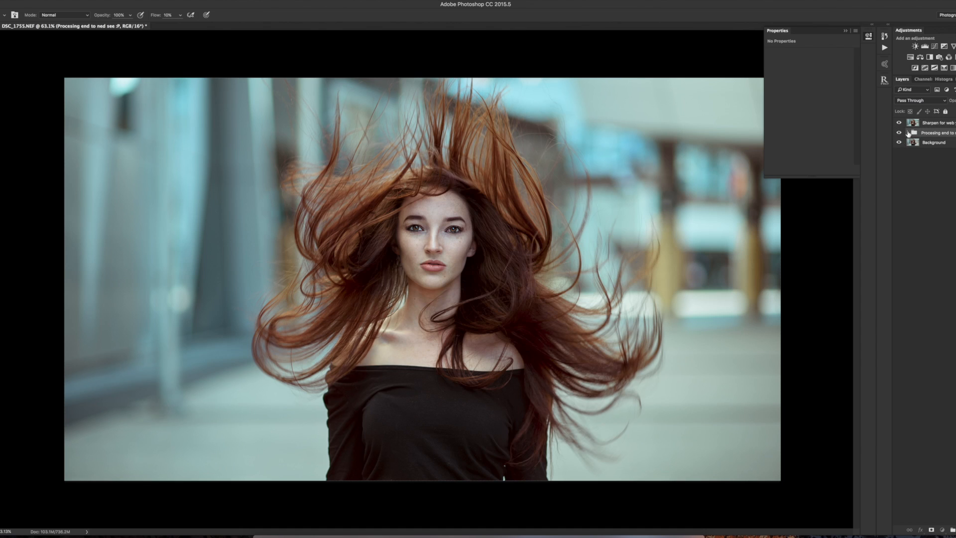
click(907, 133)
mouse_move(916, 134)
mouse_down()
mouse_move(933, 138)
mouse_move(919, 145)
mouse_up()
click(909, 122)
Step: Compare the finished portrait with the original Background by hiding and showing the processing group
click(899, 122)
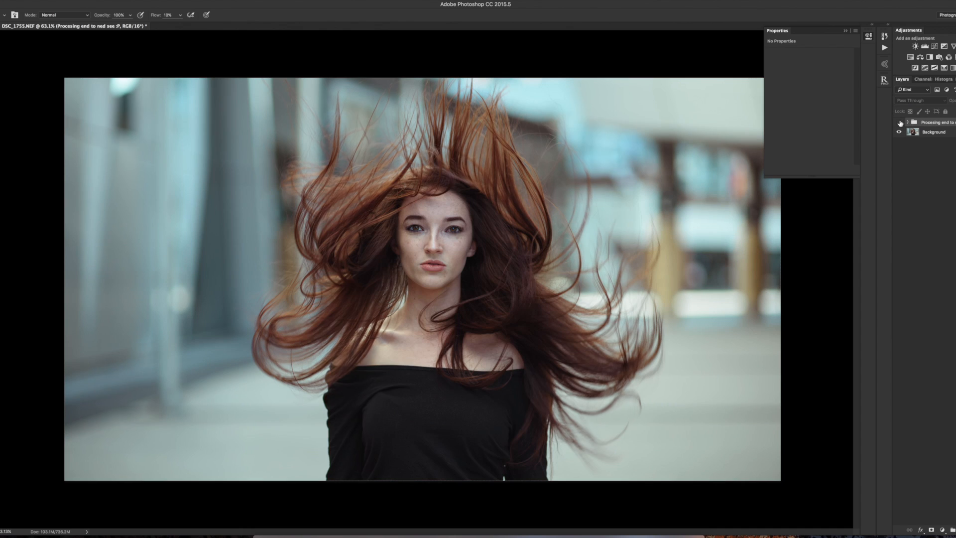
click(900, 122)
click(900, 122)
click(899, 123)
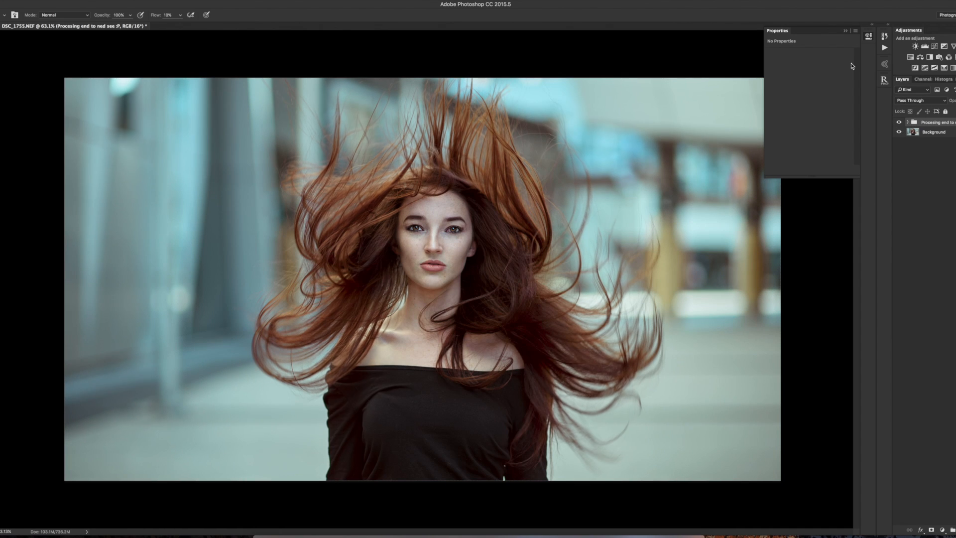
click(844, 31)
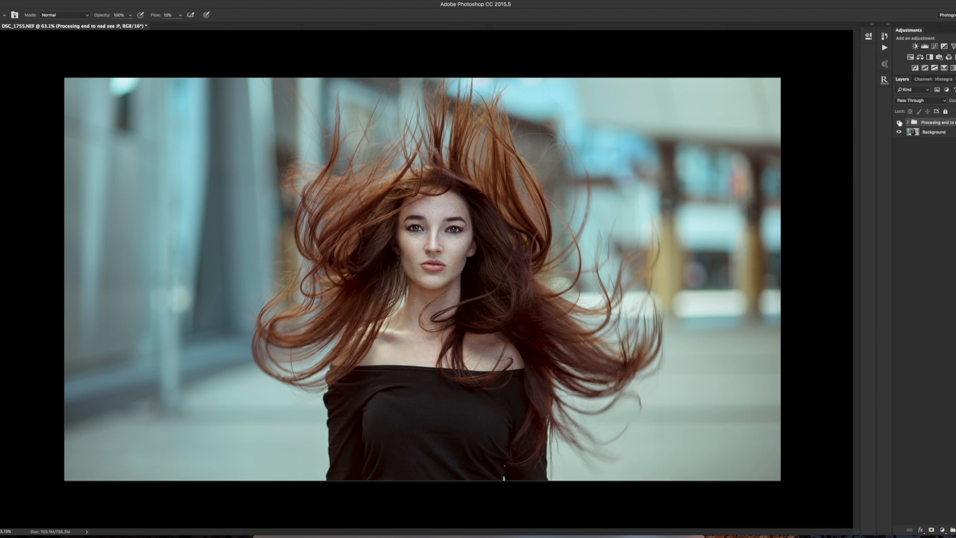
click(898, 122)
click(899, 123)
Step: Export the portrait as DSC_1755.png at a width of 2100 px
click(42, 0)
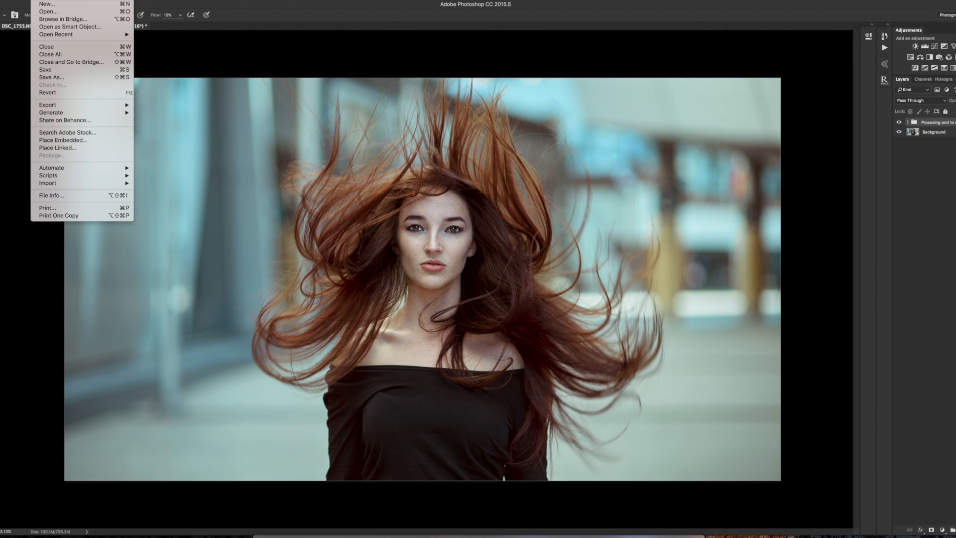
mouse_move(58, 108)
click(147, 114)
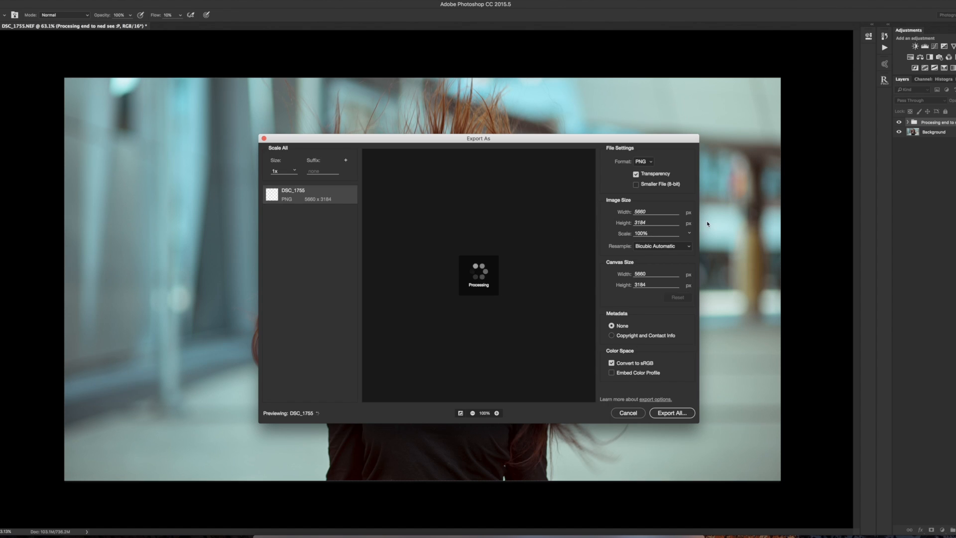
double_click(647, 211)
text(2100)
click(671, 414)
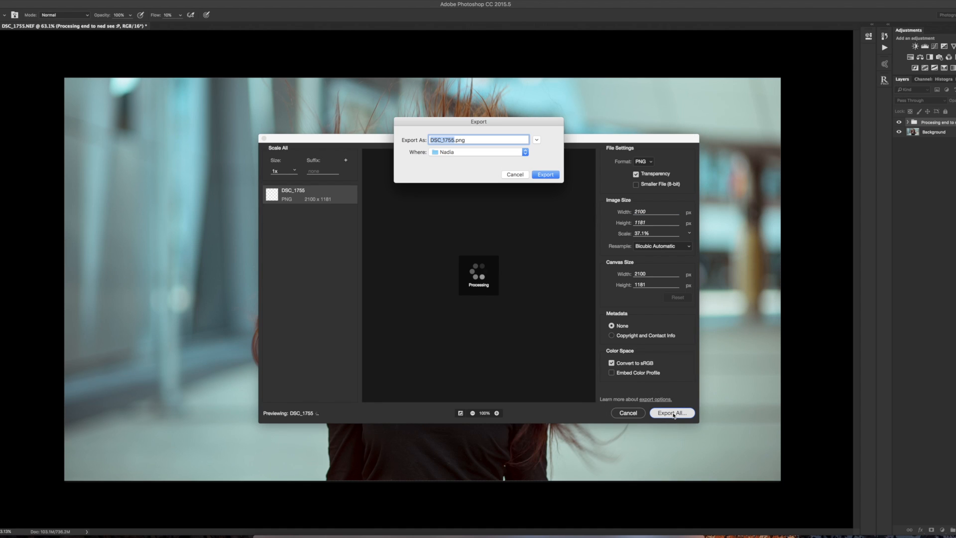
click(545, 175)
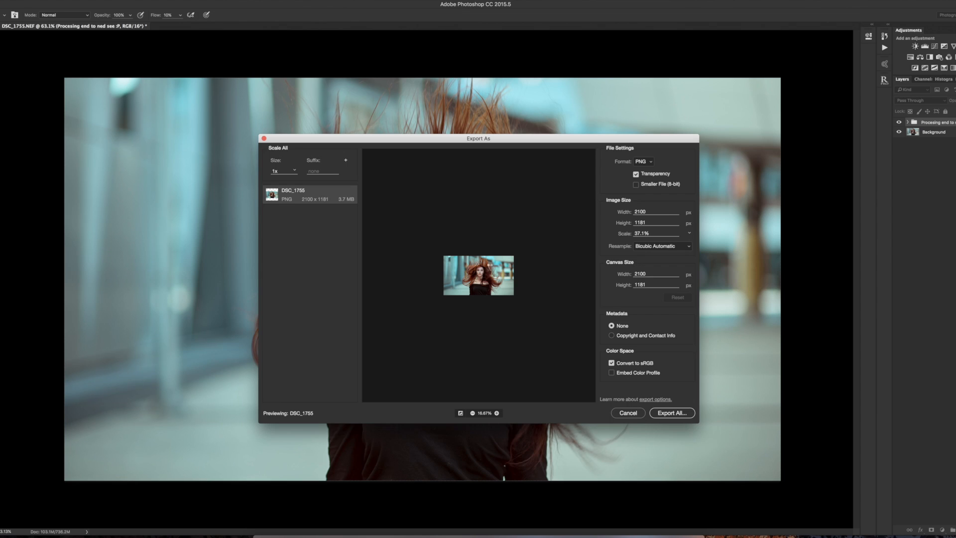
Step: Switch to Finder, locate the exported DSC_1755.png among the shoot's files, and open it for viewing before closing the preview
key(super+Tab)
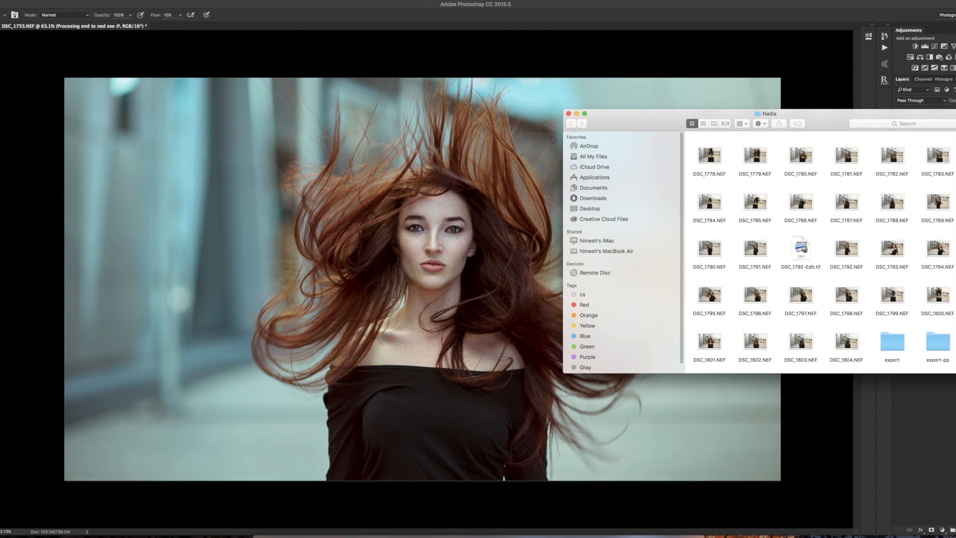
scroll(952, 131, up, 15)
scroll(952, 131, down, 6)
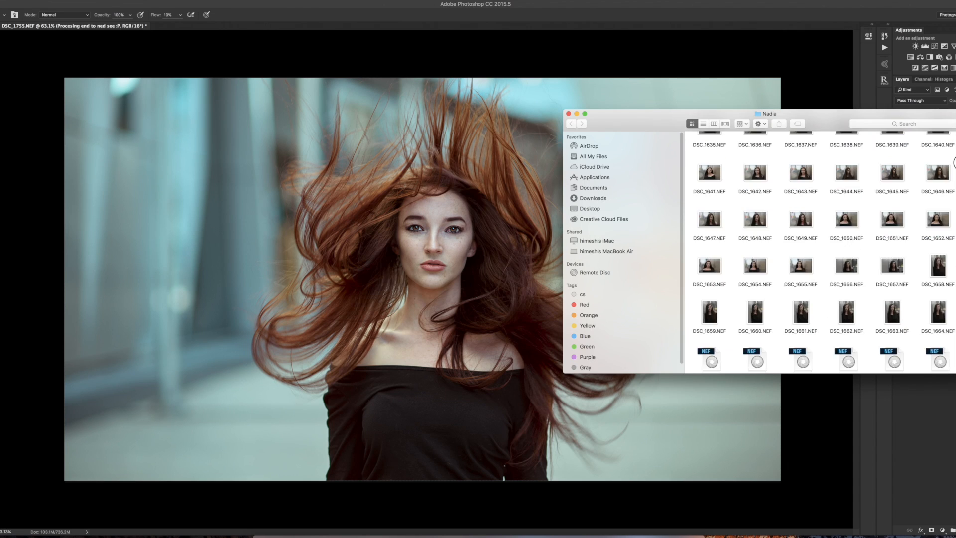
scroll(953, 183, up, 3)
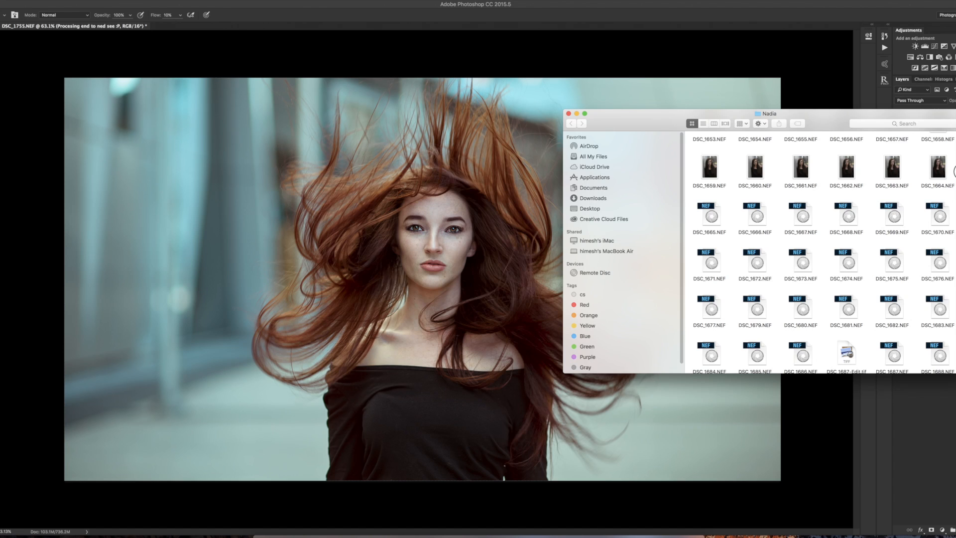
scroll(953, 172, down, 10)
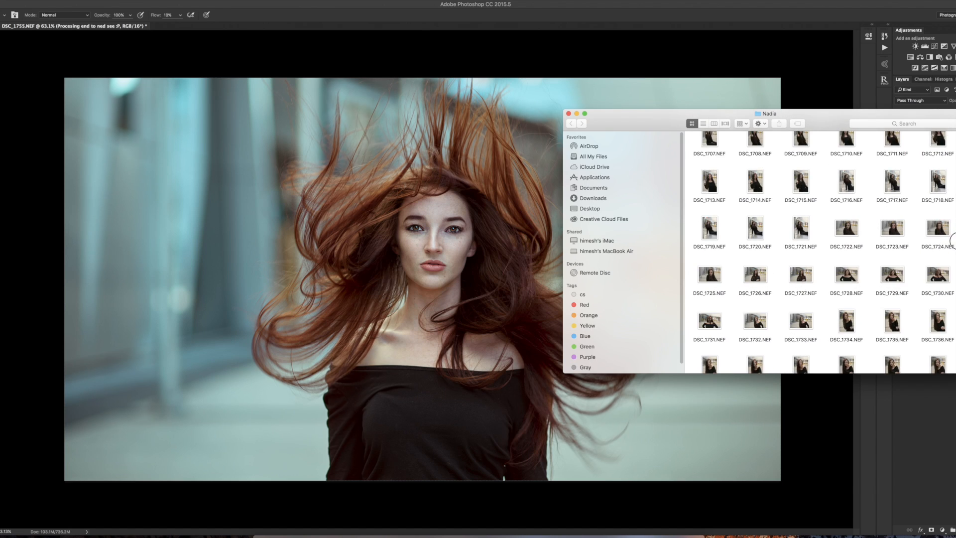
scroll(952, 238, down, 6)
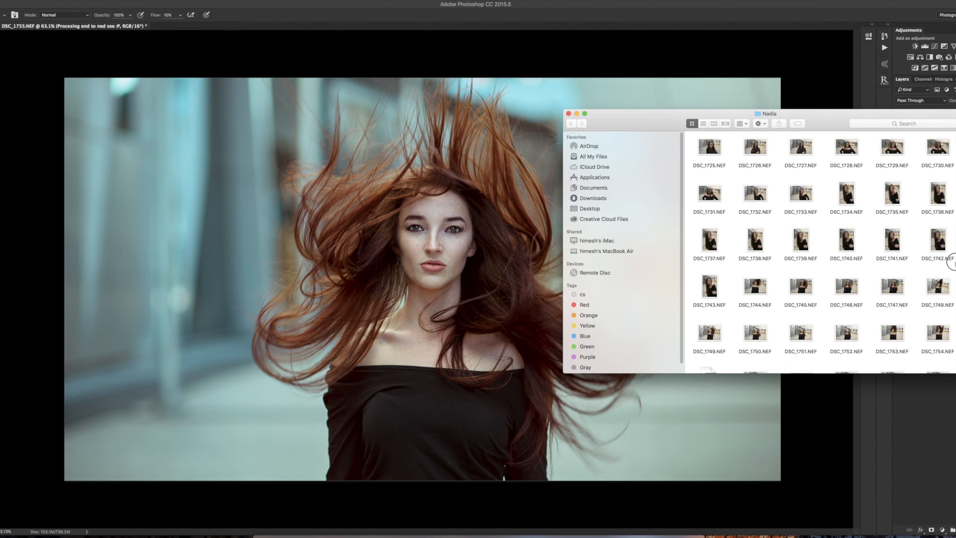
scroll(950, 262, down, 3)
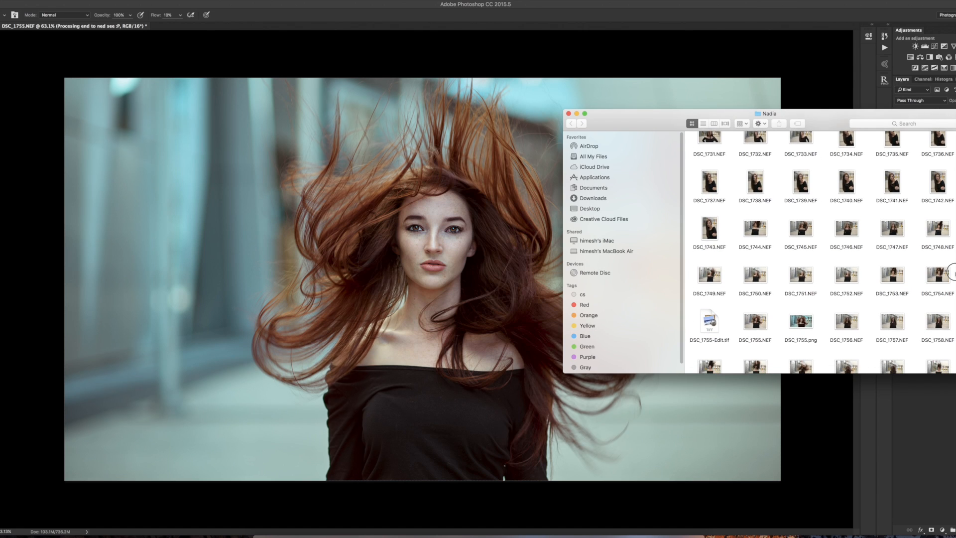
double_click(800, 311)
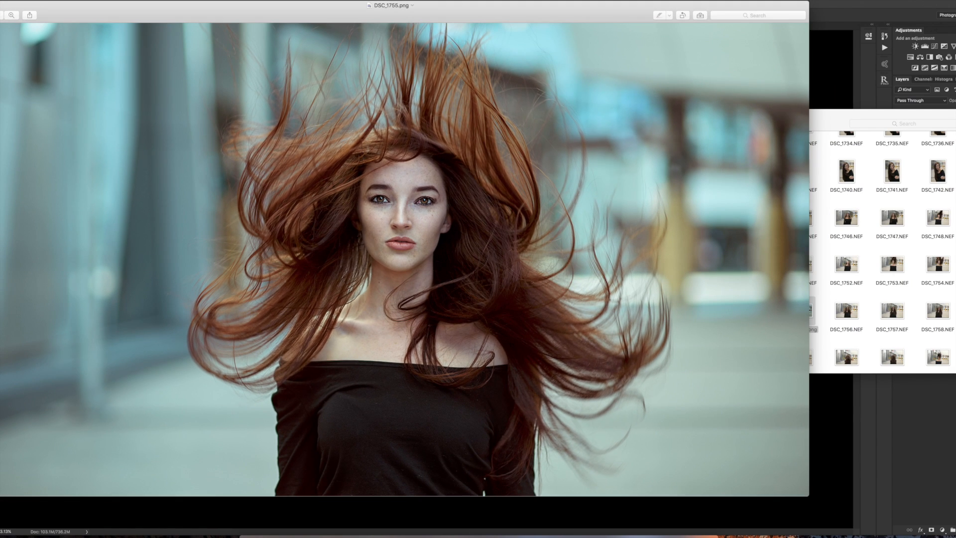
click(0, 5)
Step: Return to Photoshop, save the layered portrait, and quit the program
click(802, 75)
key(super+s)
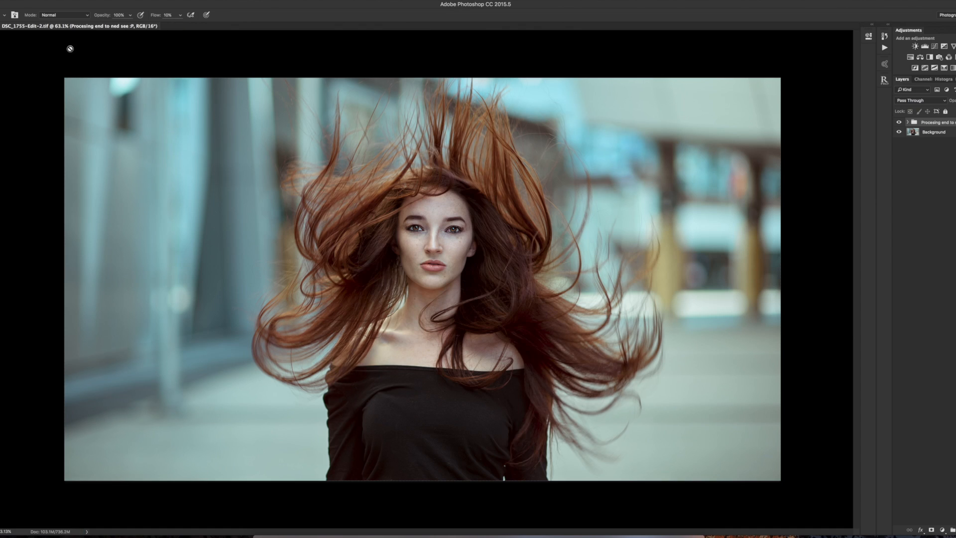
click(14, 1)
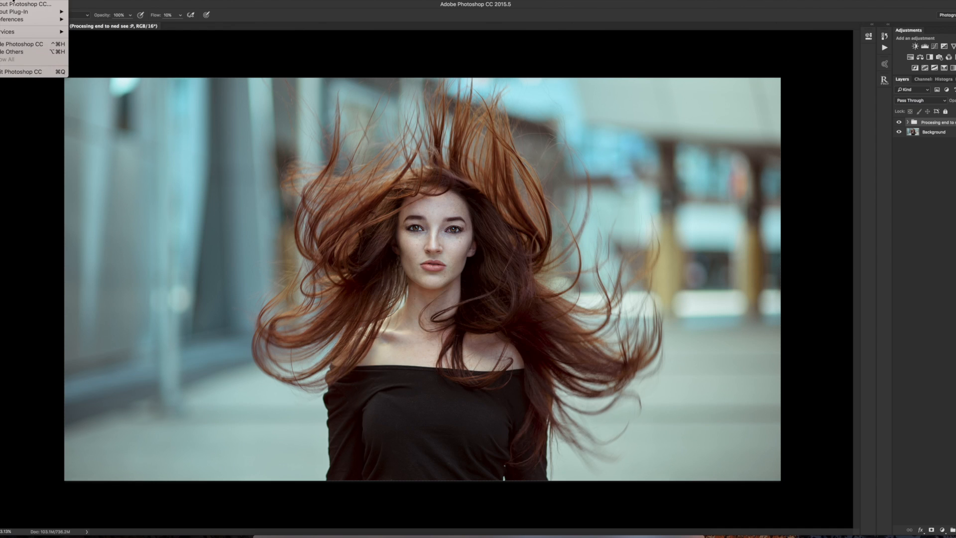
click(12, 72)
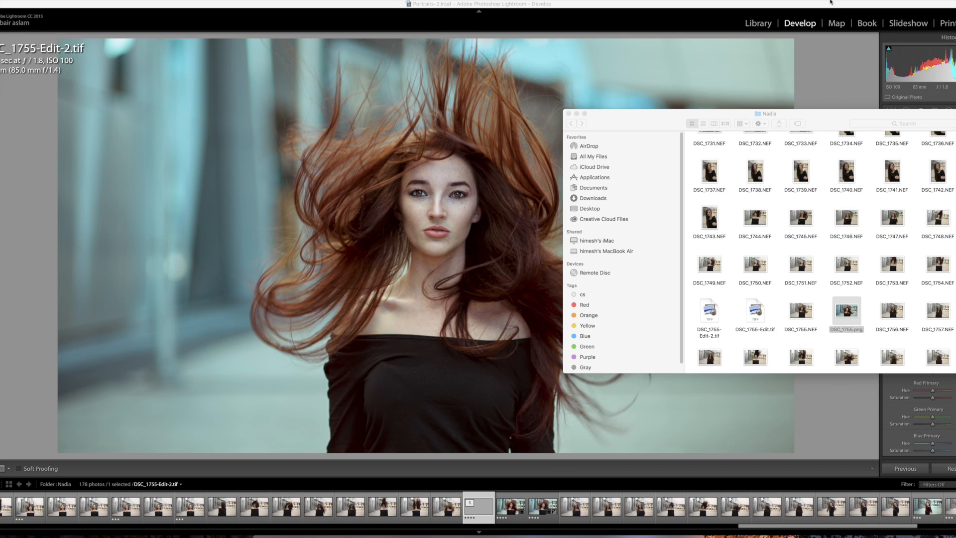
Step: In Lightroom, compare the retouched DSC_1755-Edit-2.tif with DSC_1755-Edit.tif and the graded DSC_1755.NEF
click(819, 52)
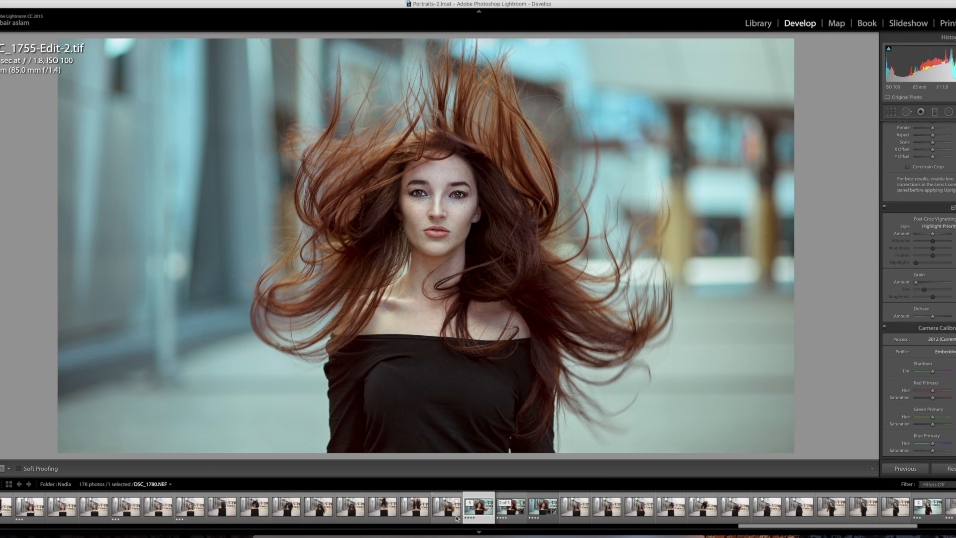
click(507, 514)
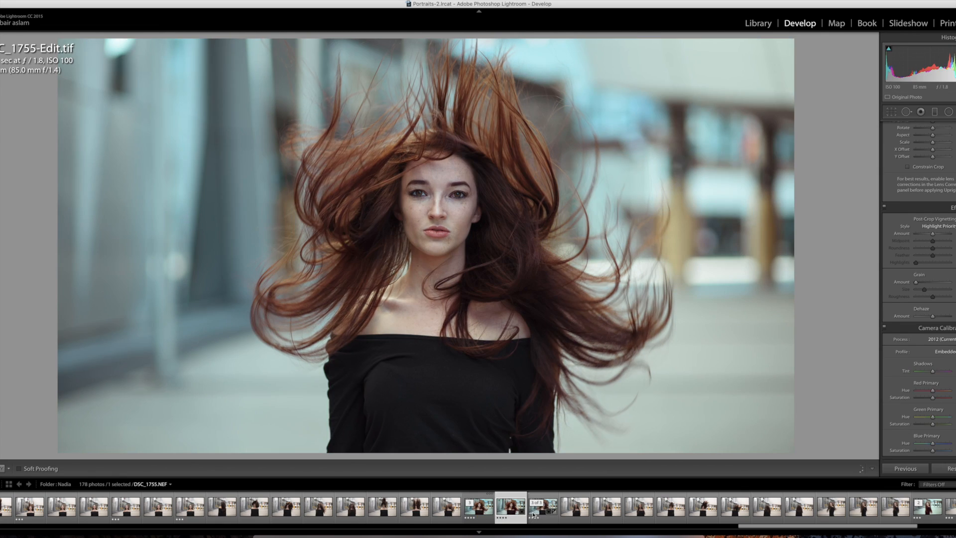
click(531, 516)
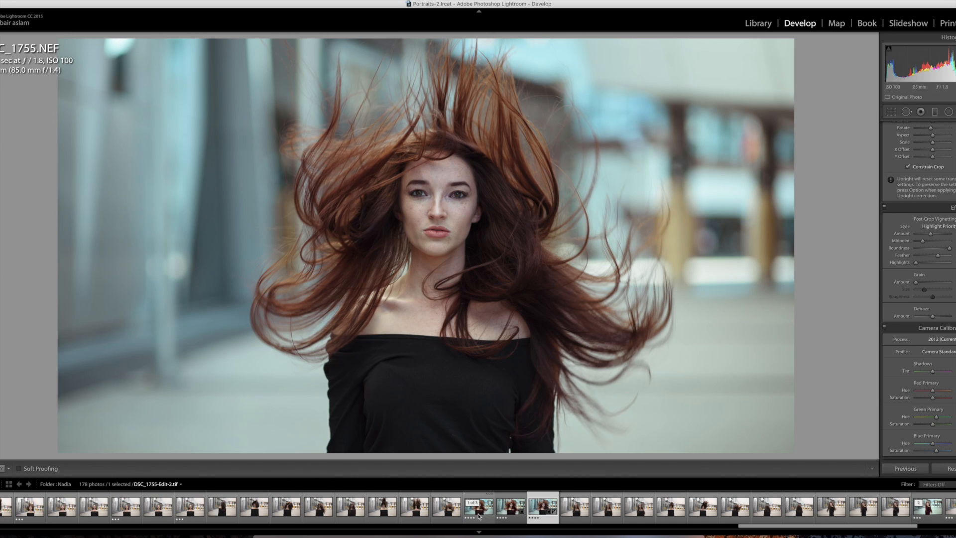
click(479, 516)
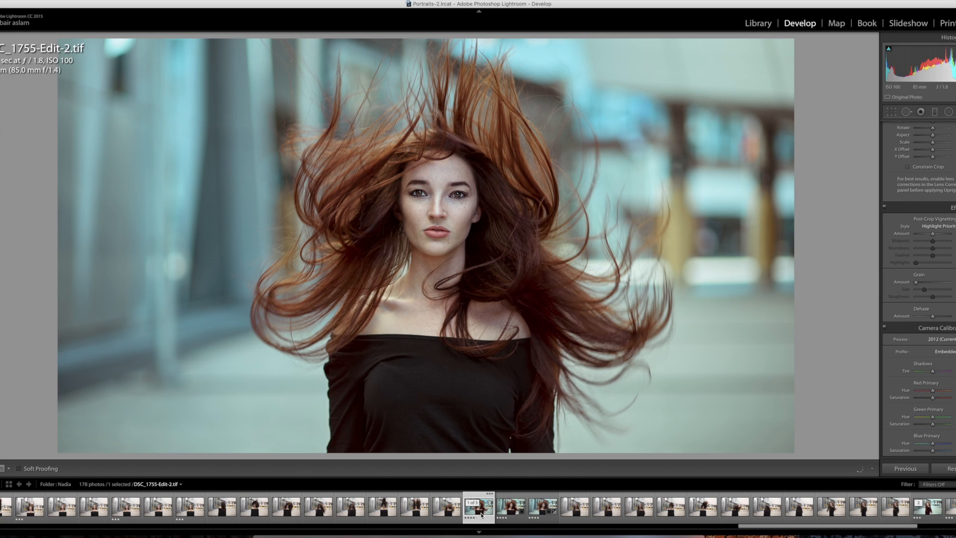
Step: Reset all develop settings of DSC_1755.NEF and compare the unedited photo with DSC_1755-Edit-2.tif
click(537, 513)
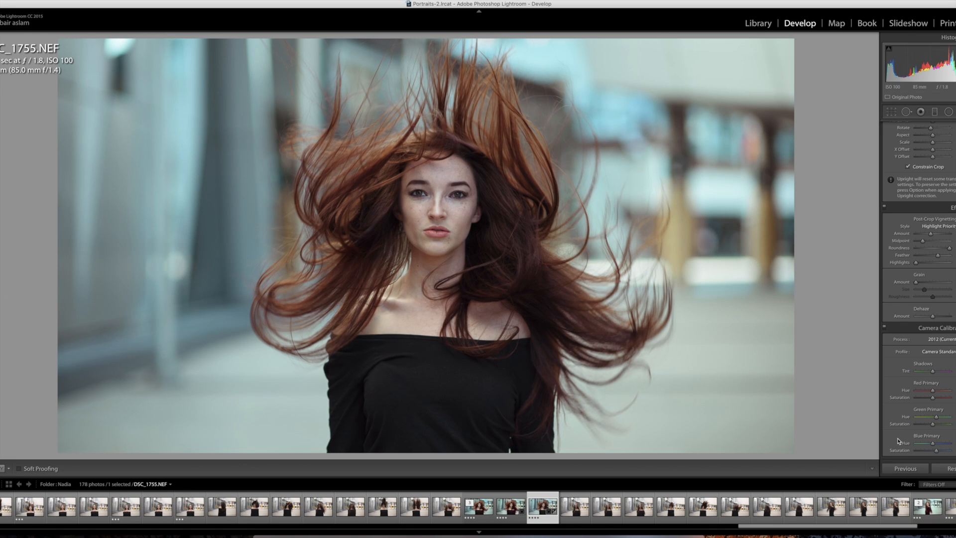
click(951, 469)
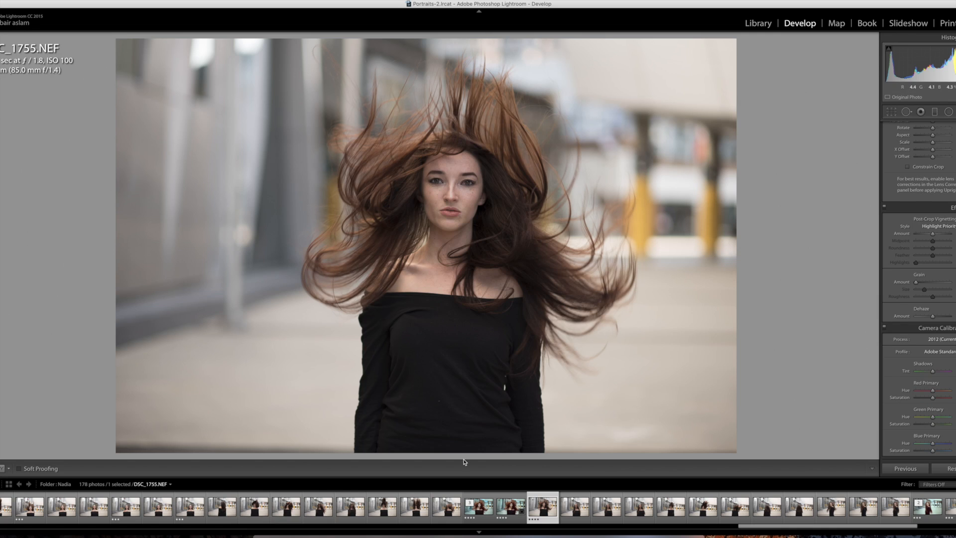
click(479, 512)
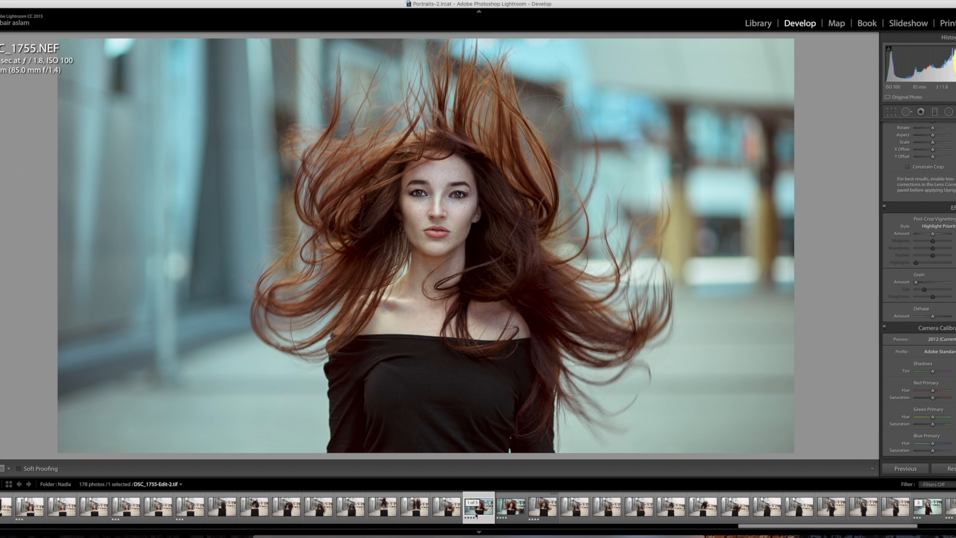
click(541, 515)
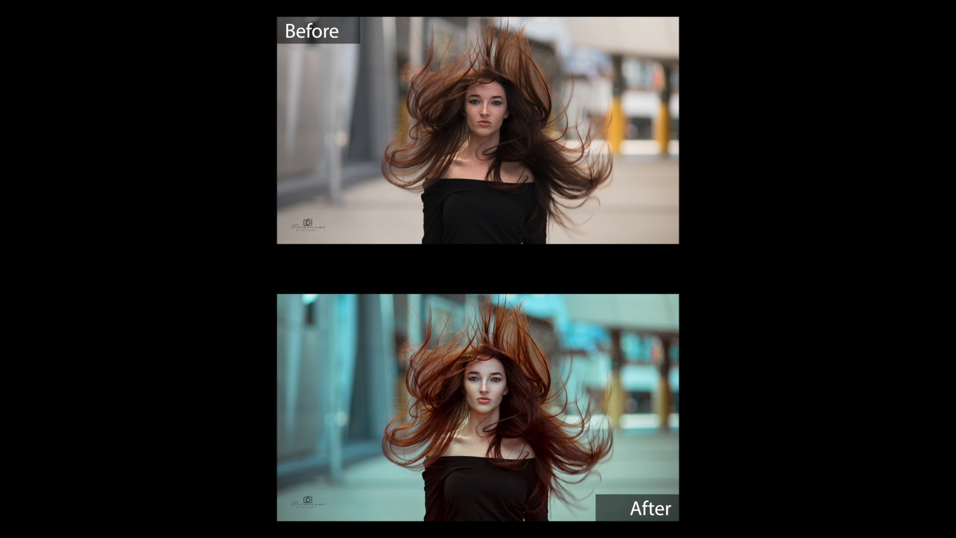